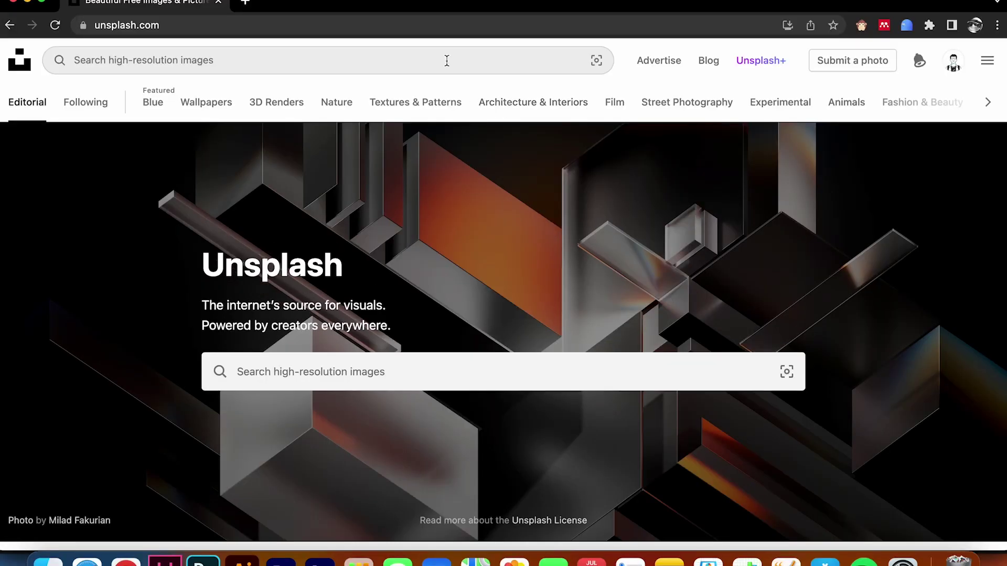
Step: Search Unsplash for 'jaguar' and scroll through the results
{"action": "left_click", "coordinate": [445, 61]}
{"action": "type", "text": "jaguar"}
{"action": "key", "text": "Return"}
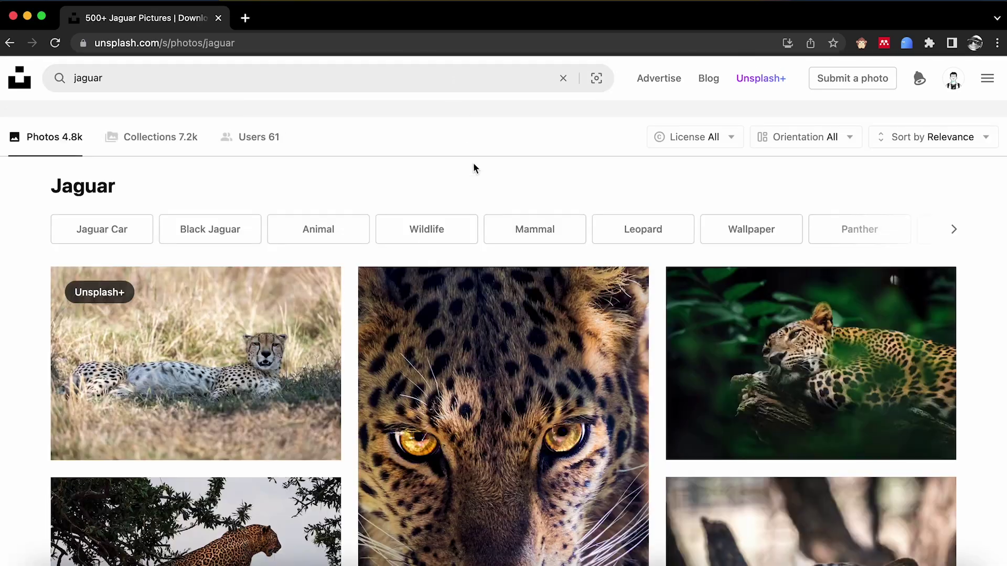
{"action": "scroll", "coordinate": [481, 187], "scroll_direction": "down", "scroll_amount": 5}
{"action": "scroll", "coordinate": [481, 187], "scroll_direction": "down", "scroll_amount": 5}
{"action": "scroll", "coordinate": [493, 264], "scroll_direction": "down", "scroll_amount": 5}
{"action": "scroll", "coordinate": [493, 263], "scroll_direction": "down", "scroll_amount": 5}
{"action": "scroll", "coordinate": [493, 264], "scroll_direction": "down", "scroll_amount": 5}
{"action": "scroll", "coordinate": [493, 263], "scroll_direction": "down", "scroll_amount": 5}
{"action": "scroll", "coordinate": [493, 263], "scroll_direction": "down", "scroll_amount": 5}
{"action": "scroll", "coordinate": [493, 263], "scroll_direction": "down", "scroll_amount": 5}
{"action": "scroll", "coordinate": [493, 263], "scroll_direction": "down", "scroll_amount": 5}
{"action": "scroll", "coordinate": [493, 263], "scroll_direction": "down", "scroll_amount": 5}
{"action": "scroll", "coordinate": [493, 263], "scroll_direction": "down", "scroll_amount": 5}
{"action": "scroll", "coordinate": [493, 263], "scroll_direction": "down", "scroll_amount": 5}
{"action": "scroll", "coordinate": [493, 263], "scroll_direction": "down", "scroll_amount": 5}
{"action": "scroll", "coordinate": [493, 264], "scroll_direction": "down", "scroll_amount": 5}
{"action": "scroll", "coordinate": [493, 263], "scroll_direction": "down", "scroll_amount": 5}
Step: Preview the leopard-on-a-branch and walking-leopard photos, then keep browsing the results
{"action": "left_click", "coordinate": [493, 263]}
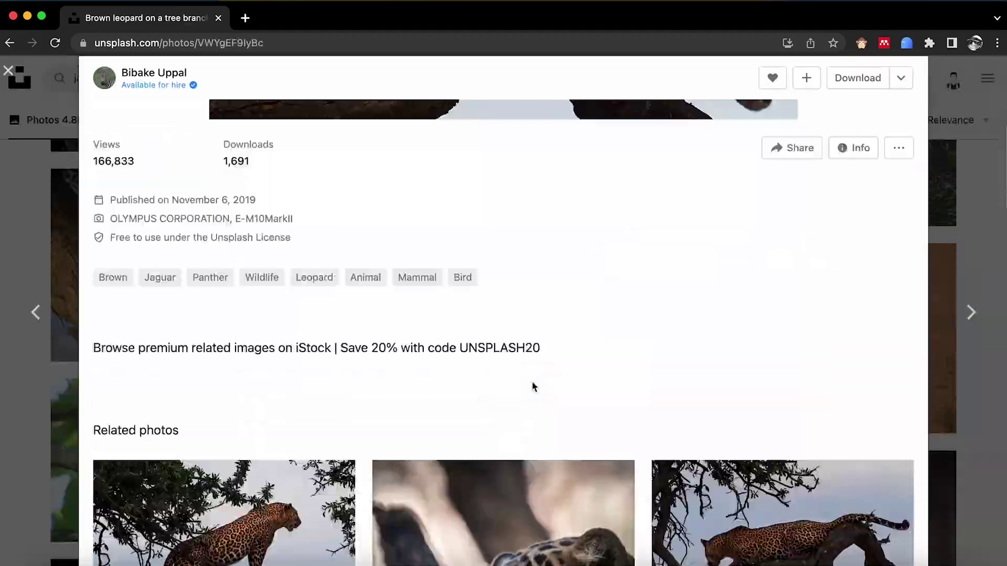
{"action": "scroll", "coordinate": [276, 355], "scroll_direction": "down", "scroll_amount": 5}
{"action": "left_click", "coordinate": [991, 207]}
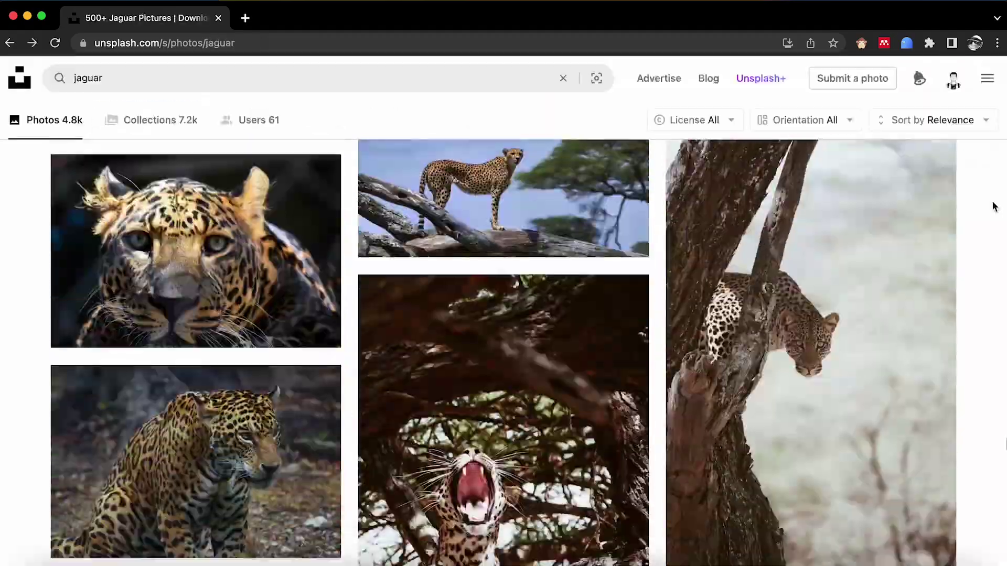
{"action": "left_click", "coordinate": [871, 398]}
{"action": "left_click", "coordinate": [967, 224]}
{"action": "scroll", "coordinate": [967, 224], "scroll_direction": "down", "scroll_amount": 3}
{"action": "scroll", "coordinate": [966, 224], "scroll_direction": "down", "scroll_amount": 5}
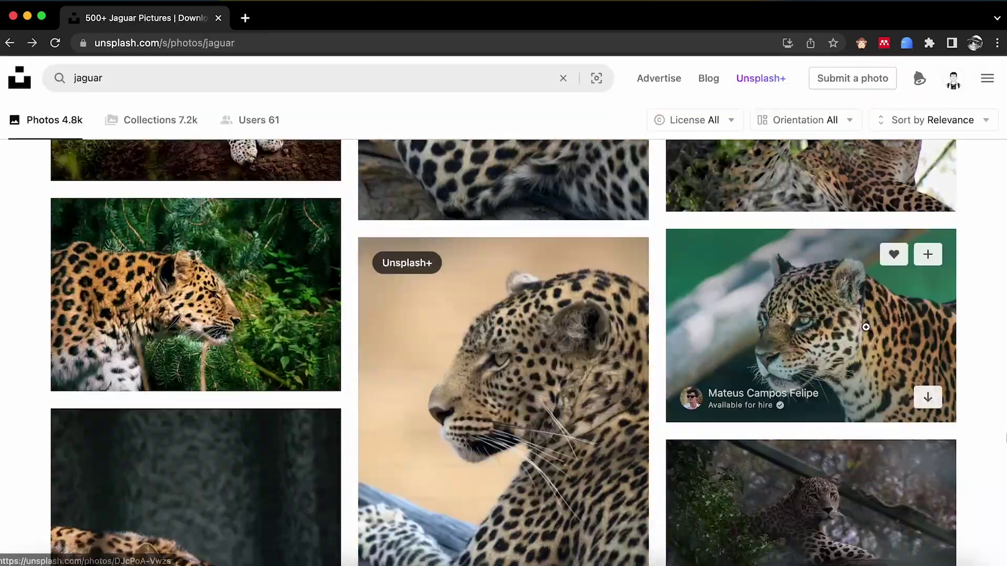
{"action": "scroll", "coordinate": [866, 327], "scroll_direction": "down", "scroll_amount": 5}
{"action": "scroll", "coordinate": [866, 328], "scroll_direction": "down", "scroll_amount": 5}
{"action": "scroll", "coordinate": [866, 327], "scroll_direction": "down", "scroll_amount": 5}
{"action": "scroll", "coordinate": [866, 328], "scroll_direction": "down", "scroll_amount": 5}
Step: Check another jaguar photo, then open the walking-leopard photo at full width
{"action": "left_click", "coordinate": [304, 409]}
{"action": "left_click", "coordinate": [951, 191]}
{"action": "left_click", "coordinate": [827, 209]}
{"action": "left_click", "coordinate": [531, 267]}
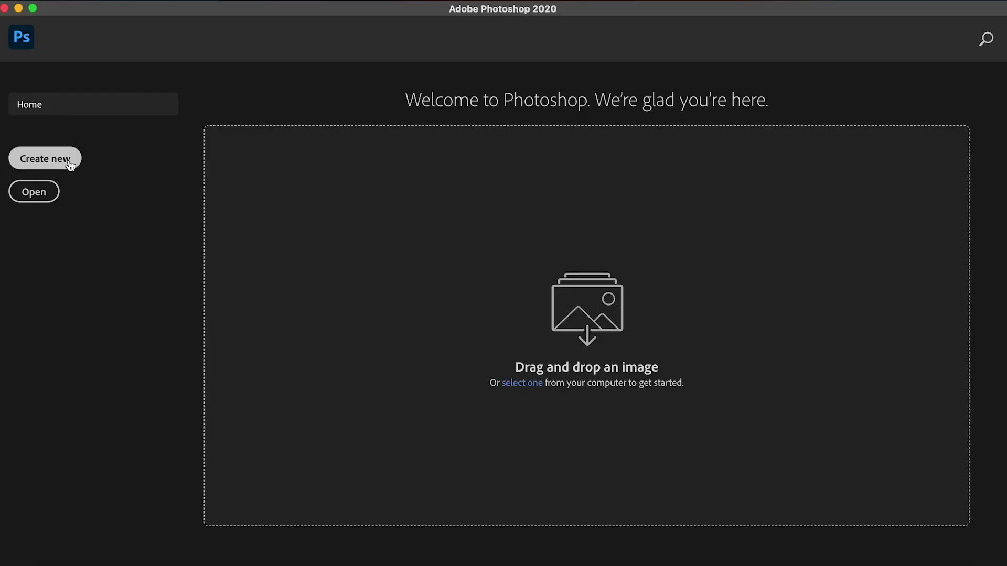
Step: Create a 2000 × 2000 px, 300 ppi document named 'Treshold Graphic Tees'
{"action": "left_click", "coordinate": [67, 162]}
{"action": "type", "text": "200"}
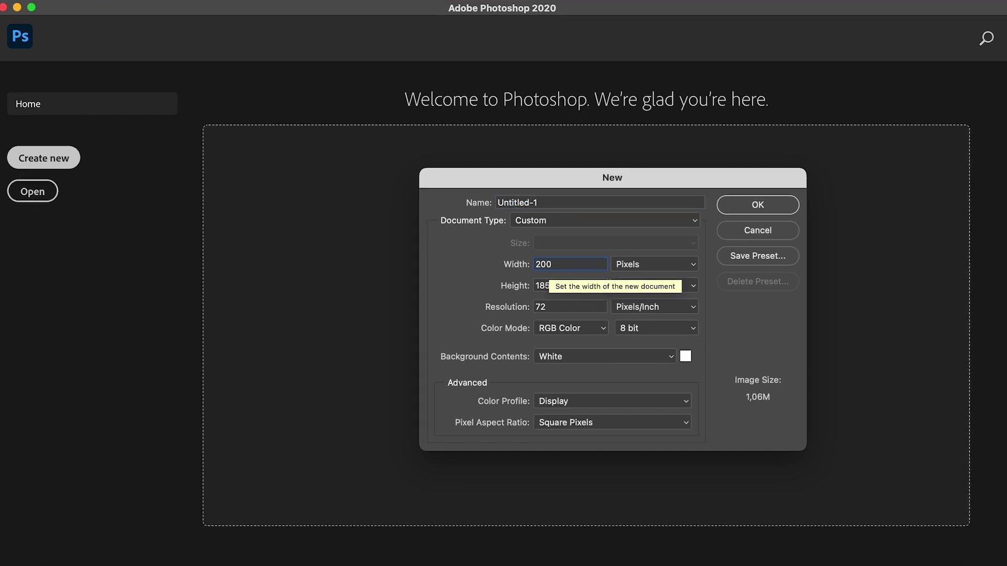
{"action": "key", "text": "Tab"}
{"action": "type", "text": "200"}
{"action": "key", "text": "Tab"}
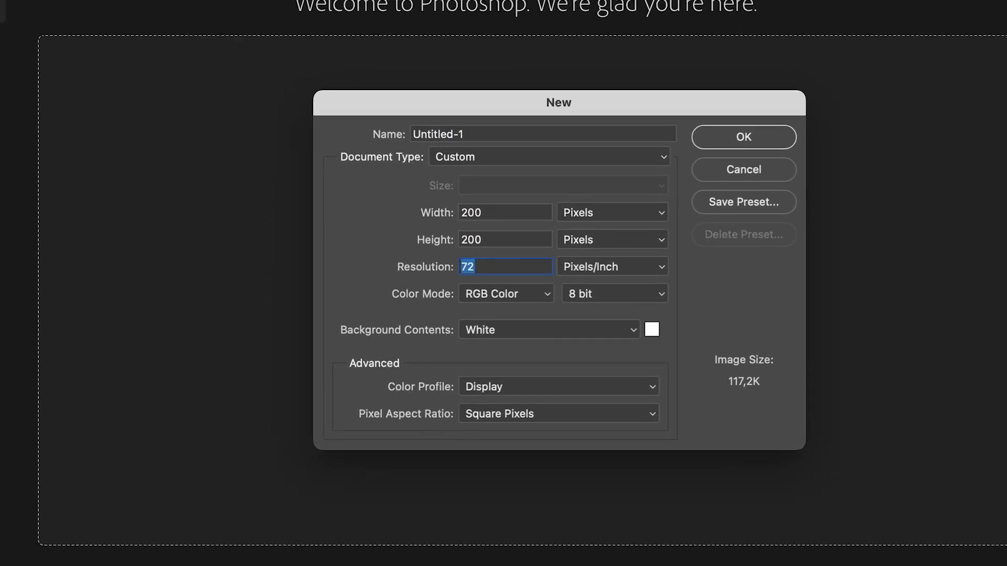
{"action": "double_click", "coordinate": [488, 210]}
{"action": "type", "text": "2000"}
{"action": "key", "text": "Tab"}
{"action": "type", "text": "Treshold"}
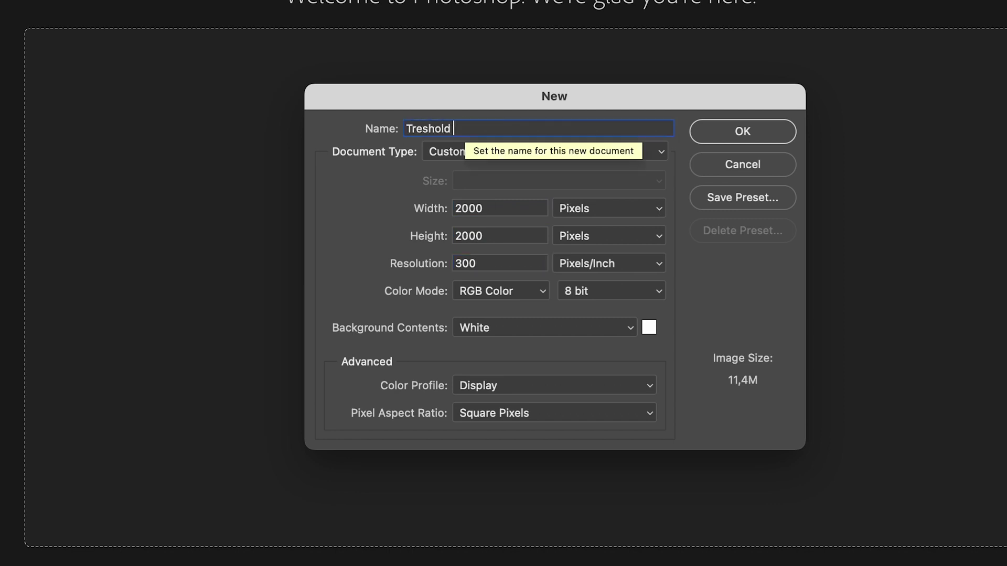
{"action": "type", "text": "Gra"}
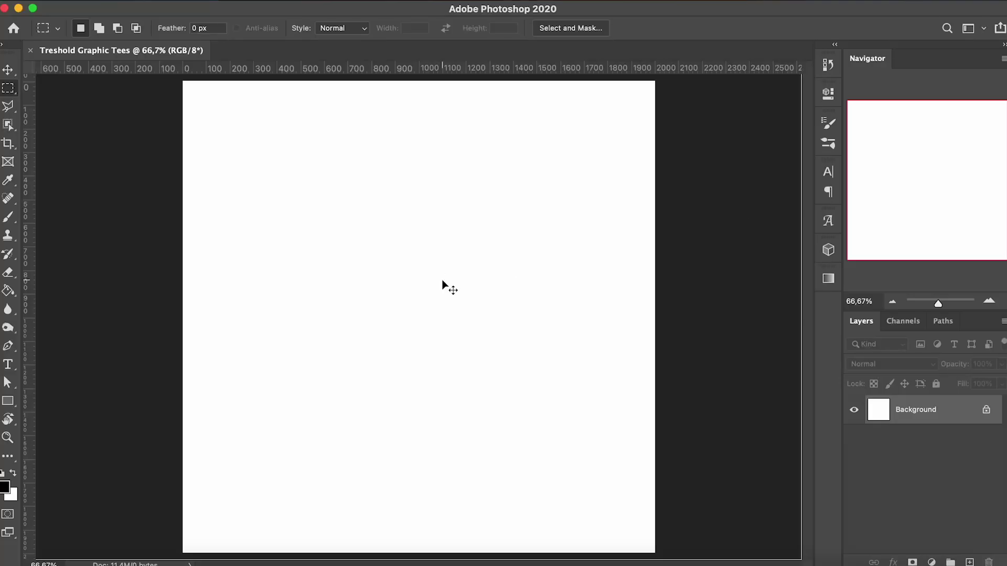
Step: Paste the leopard photo, shift it left on the canvas and object-select the leopard
{"action": "key", "text": "ctrl+v"}
{"action": "key", "text": "v"}
{"action": "left_click_drag", "start_coordinate": [491, 276], "coordinate": [417, 277]}
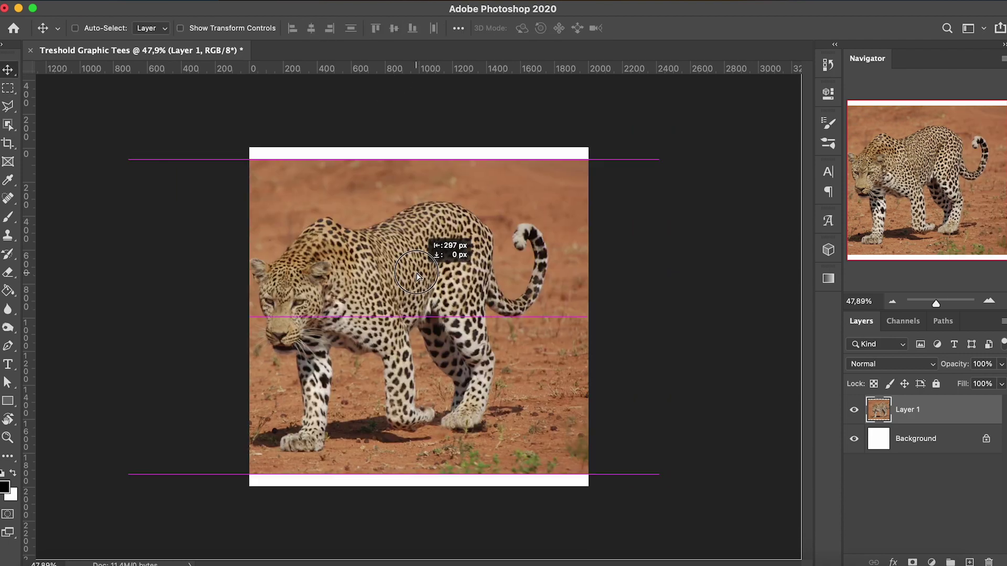
{"action": "key", "text": "w"}
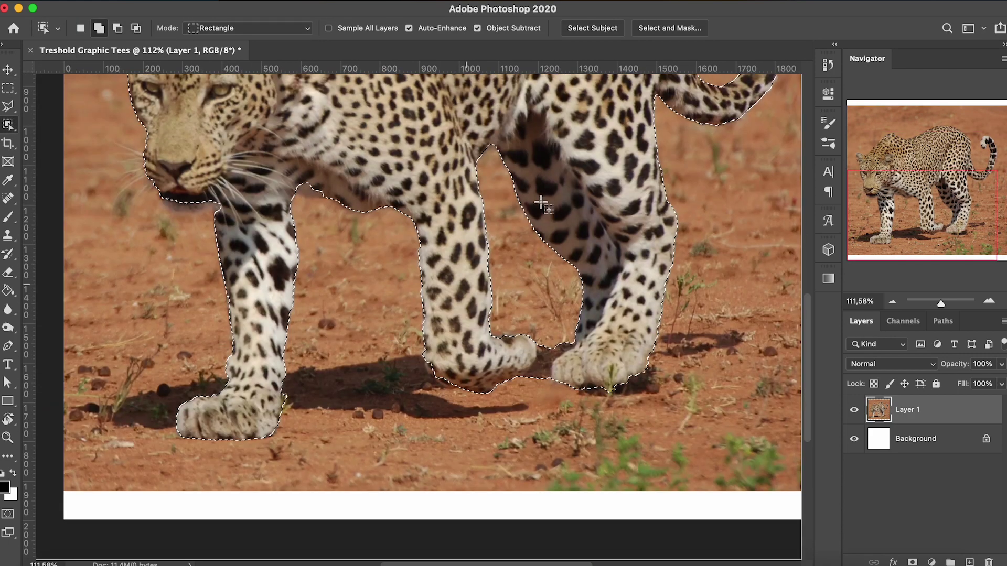
Step: In Select and Mask, refine the leopard selection between the front paws and along its edges
{"action": "left_click", "coordinate": [662, 29]}
{"action": "scroll", "coordinate": [547, 375], "scroll_direction": "up", "scroll_amount": 3}
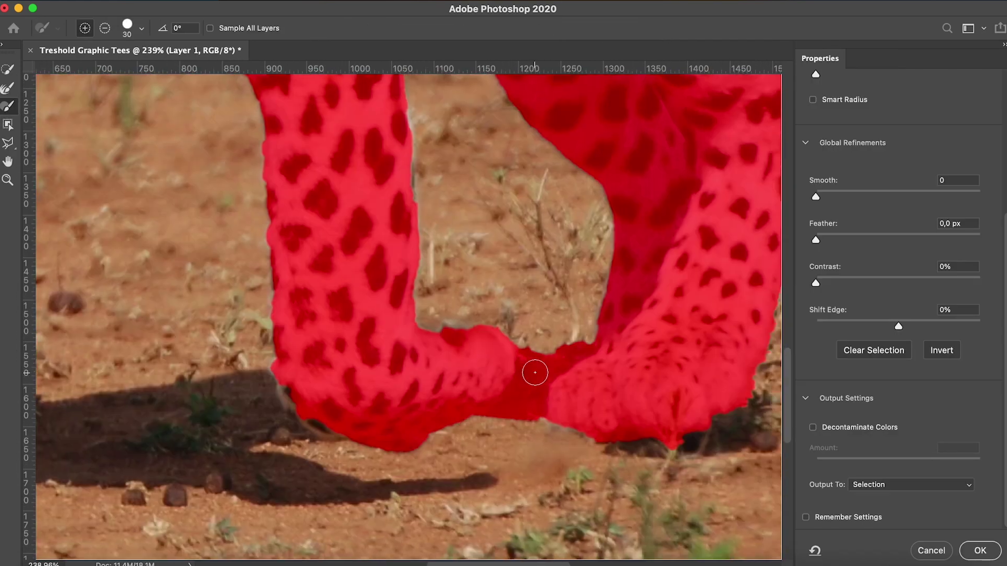
{"action": "key", "text": "w"}
{"action": "mouse_move", "coordinate": [606, 431]}
{"action": "left_mouse_down"}
{"action": "mouse_move", "coordinate": [588, 428]}
{"action": "mouse_move", "coordinate": [597, 428]}
{"action": "left_mouse_up"}
{"action": "scroll", "coordinate": [341, 358], "scroll_direction": "down", "scroll_amount": 2}
{"action": "scroll", "coordinate": [341, 357], "scroll_direction": "left", "scroll_amount": 2}
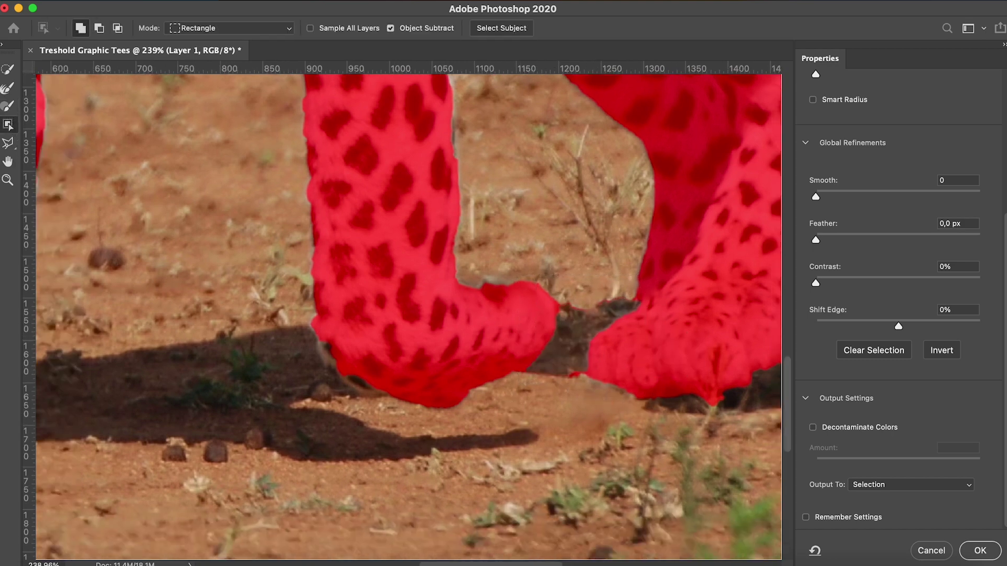
{"action": "left_click", "coordinate": [9, 105]}
{"action": "scroll", "coordinate": [315, 294], "scroll_direction": "up", "scroll_amount": 3}
{"action": "scroll", "coordinate": [281, 288], "scroll_direction": "down", "scroll_amount": 1}
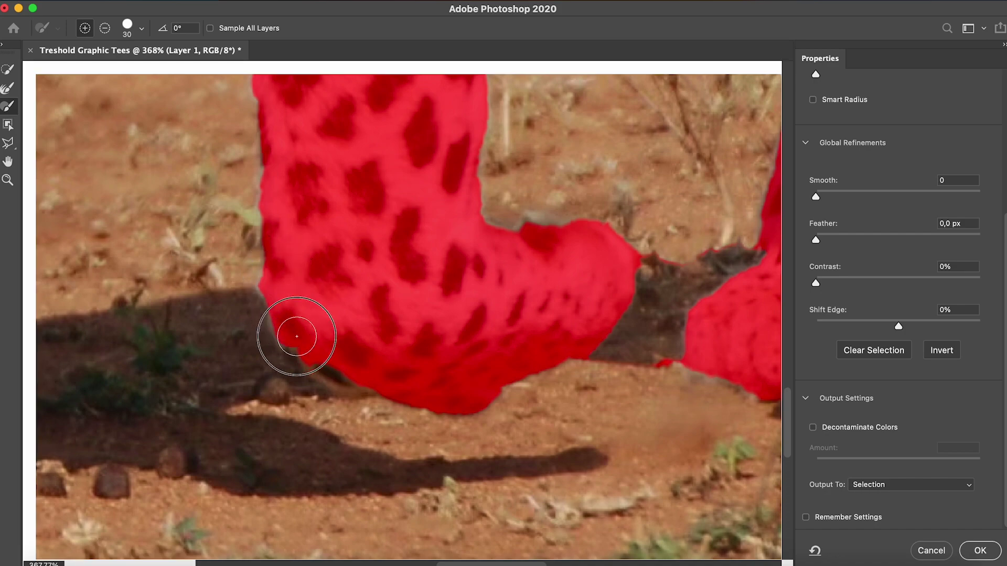
{"action": "scroll", "coordinate": [433, 365], "scroll_direction": "up", "scroll_amount": 2}
{"action": "scroll", "coordinate": [409, 223], "scroll_direction": "up", "scroll_amount": 1}
{"action": "scroll", "coordinate": [409, 223], "scroll_direction": "up", "scroll_amount": 2}
{"action": "scroll", "coordinate": [410, 219], "scroll_direction": "down", "scroll_amount": 2}
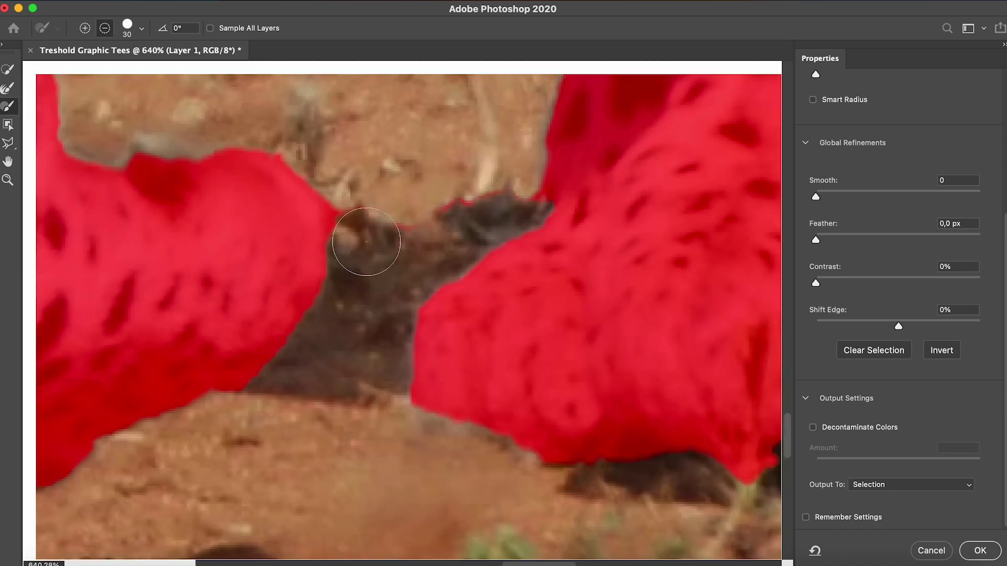
{"action": "scroll", "coordinate": [536, 359], "scroll_direction": "down", "scroll_amount": 2}
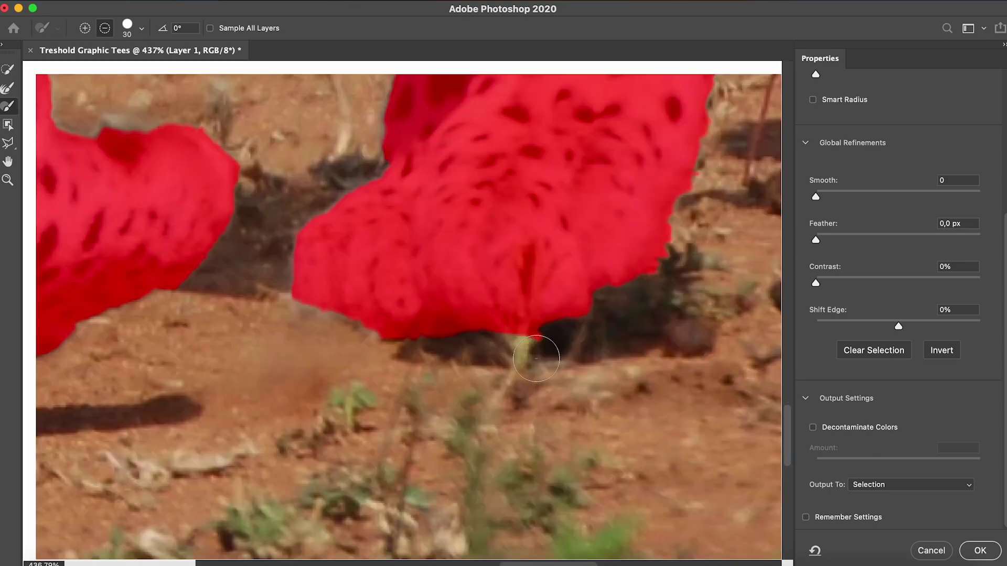
{"action": "scroll", "coordinate": [505, 355], "scroll_direction": "up", "scroll_amount": 2}
{"action": "scroll", "coordinate": [419, 398], "scroll_direction": "right", "scroll_amount": 4}
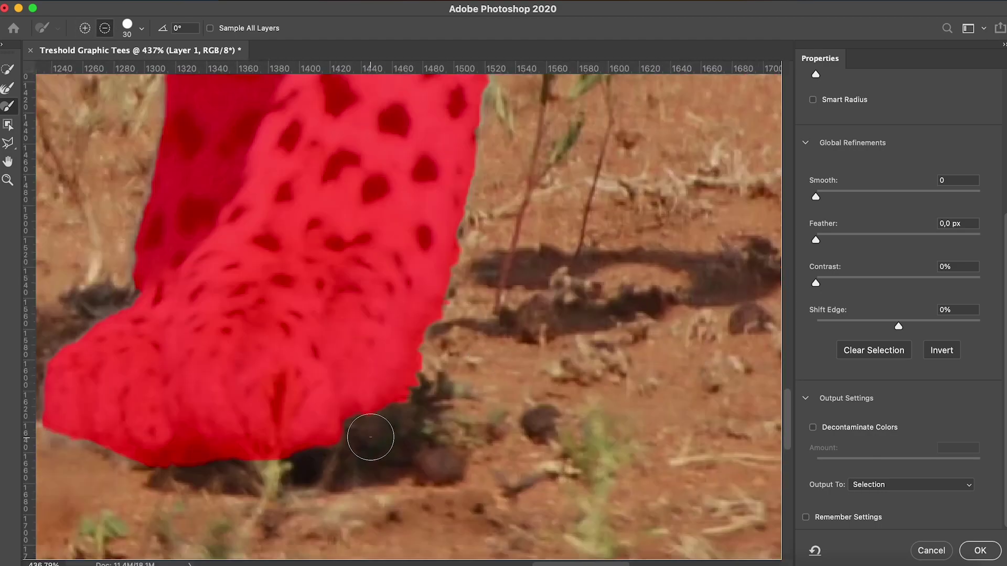
{"action": "scroll", "coordinate": [492, 287], "scroll_direction": "up", "scroll_amount": 5}
{"action": "scroll", "coordinate": [492, 286], "scroll_direction": "up", "scroll_amount": 5}
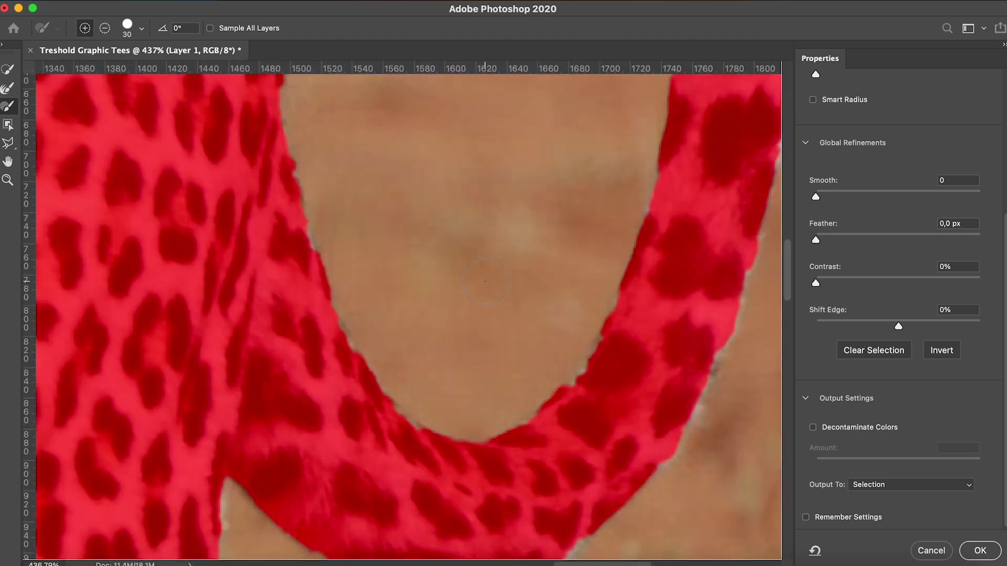
{"action": "scroll", "coordinate": [485, 317], "scroll_direction": "up", "scroll_amount": 5}
{"action": "scroll", "coordinate": [486, 317], "scroll_direction": "up", "scroll_amount": 5}
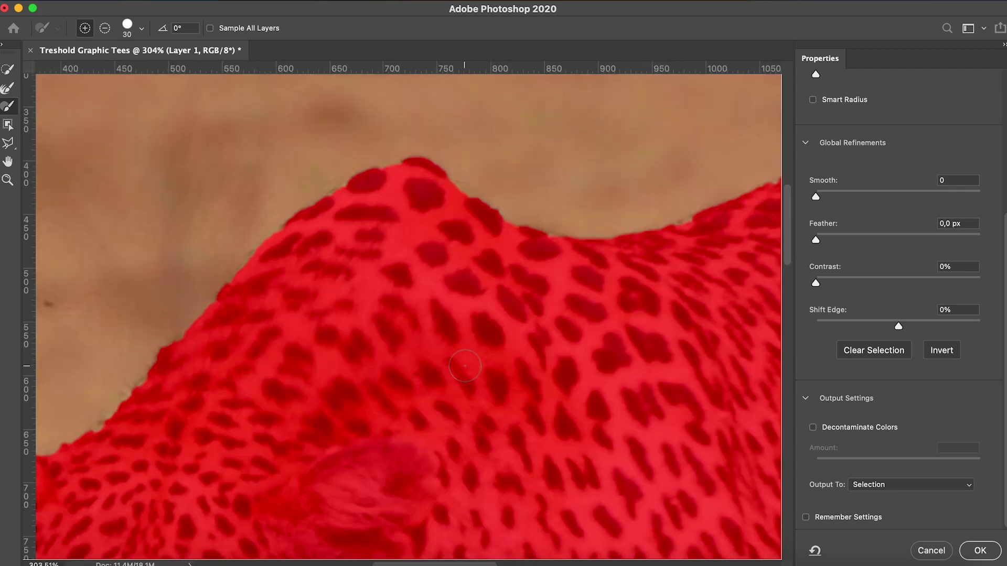
{"action": "scroll", "coordinate": [174, 116], "scroll_direction": "up", "scroll_amount": 5}
{"action": "scroll", "coordinate": [174, 115], "scroll_direction": "up", "scroll_amount": 3}
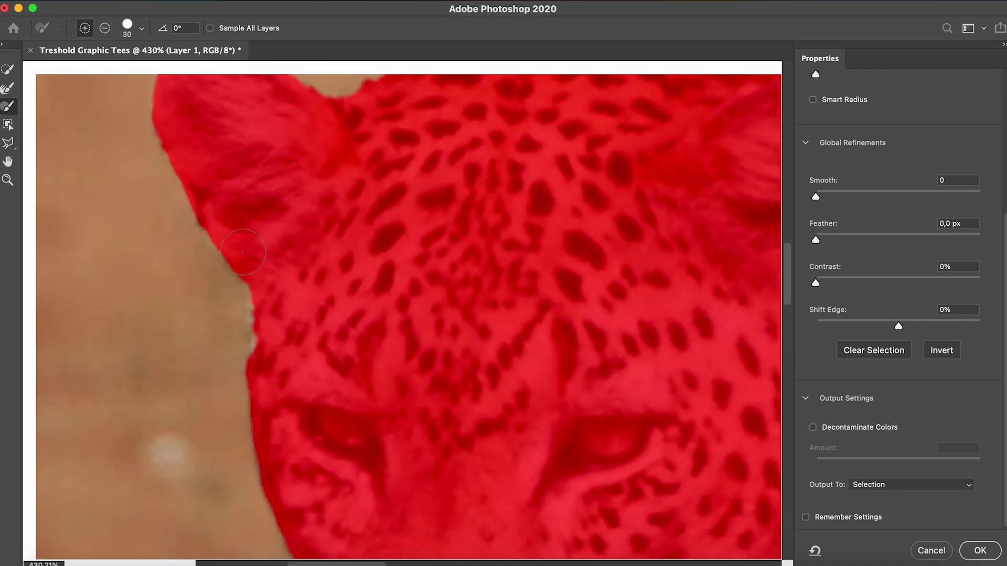
{"action": "scroll", "coordinate": [266, 351], "scroll_direction": "down", "scroll_amount": 5}
{"action": "scroll", "coordinate": [352, 326], "scroll_direction": "down", "scroll_amount": 3}
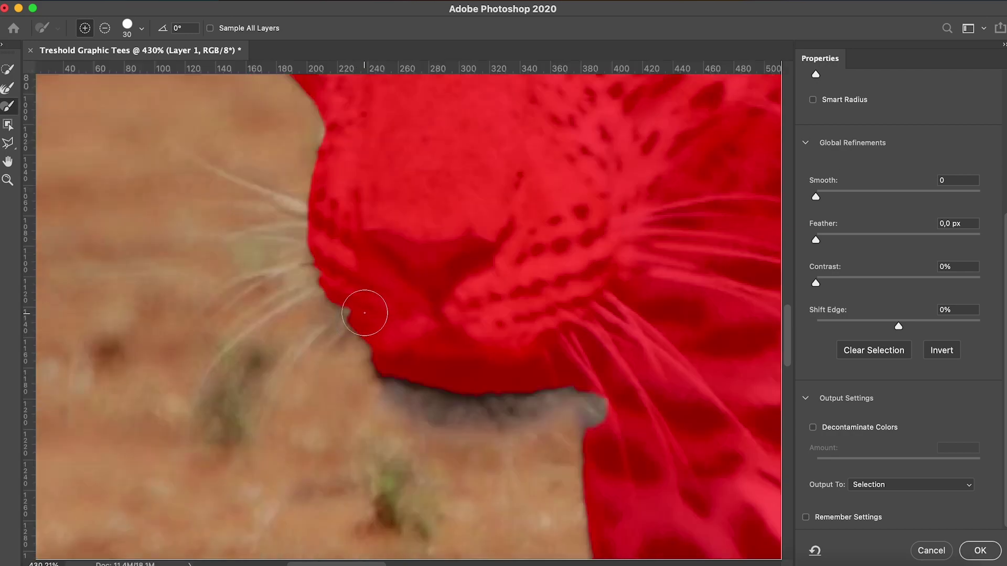
Step: Brush the selection to include the chin below the muzzle
{"action": "left_click_drag", "start_coordinate": [398, 360], "coordinate": [569, 380]}
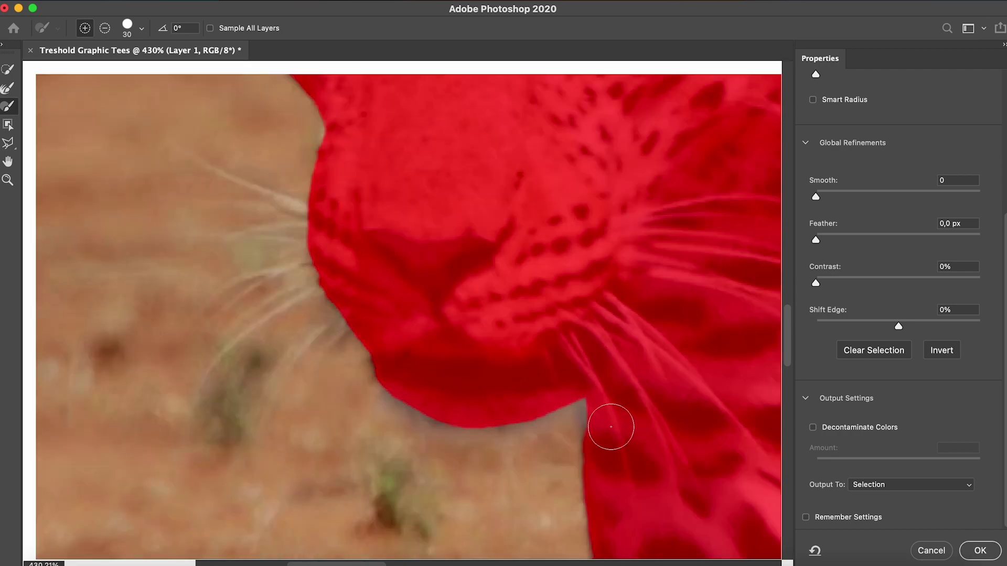
{"action": "scroll", "coordinate": [499, 405], "scroll_direction": "down", "scroll_amount": 5}
{"action": "scroll", "coordinate": [580, 284], "scroll_direction": "down", "scroll_amount": 3}
{"action": "scroll", "coordinate": [579, 284], "scroll_direction": "up", "scroll_amount": 3}
{"action": "scroll", "coordinate": [494, 224], "scroll_direction": "up", "scroll_amount": 2}
{"action": "scroll", "coordinate": [520, 350], "scroll_direction": "down", "scroll_amount": 3}
{"action": "scroll", "coordinate": [382, 400], "scroll_direction": "up", "scroll_amount": 2}
{"action": "scroll", "coordinate": [367, 430], "scroll_direction": "up", "scroll_amount": 1}
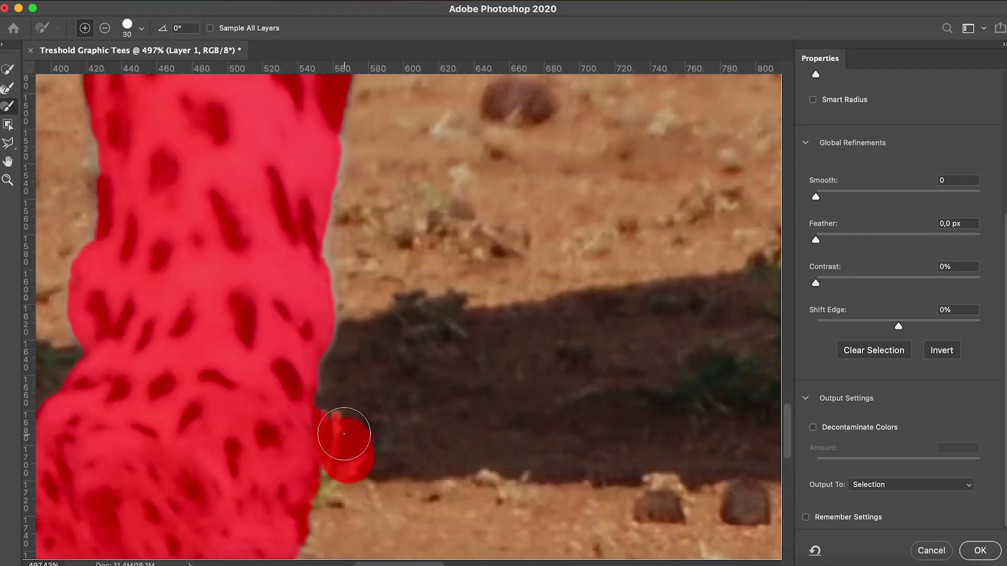
{"action": "scroll", "coordinate": [368, 425], "scroll_direction": "right", "scroll_amount": 10}
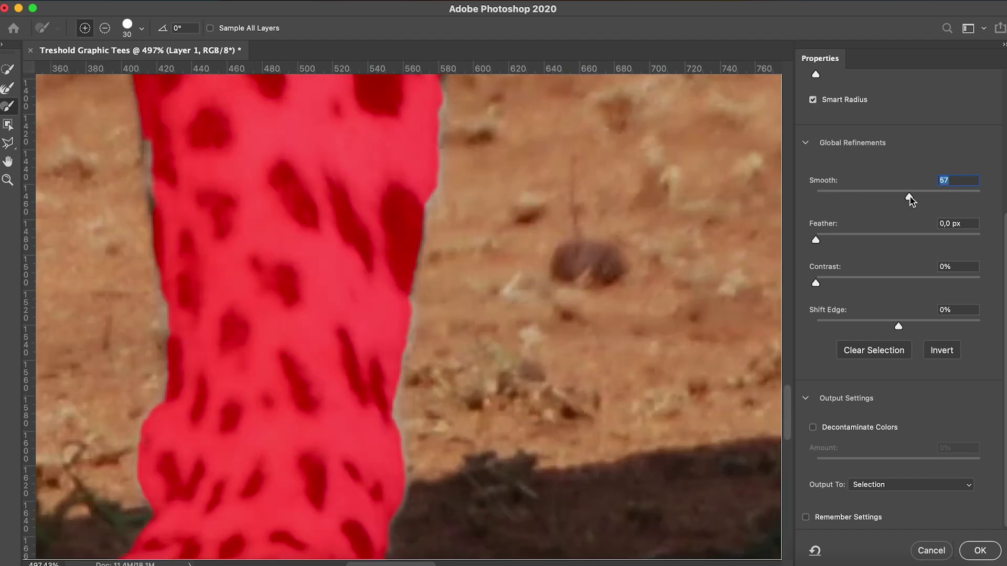
Step: Add feathering, shift the edge outward, and output to a new layer with layer mask
{"action": "left_click_drag", "start_coordinate": [817, 241], "coordinate": [835, 242]}
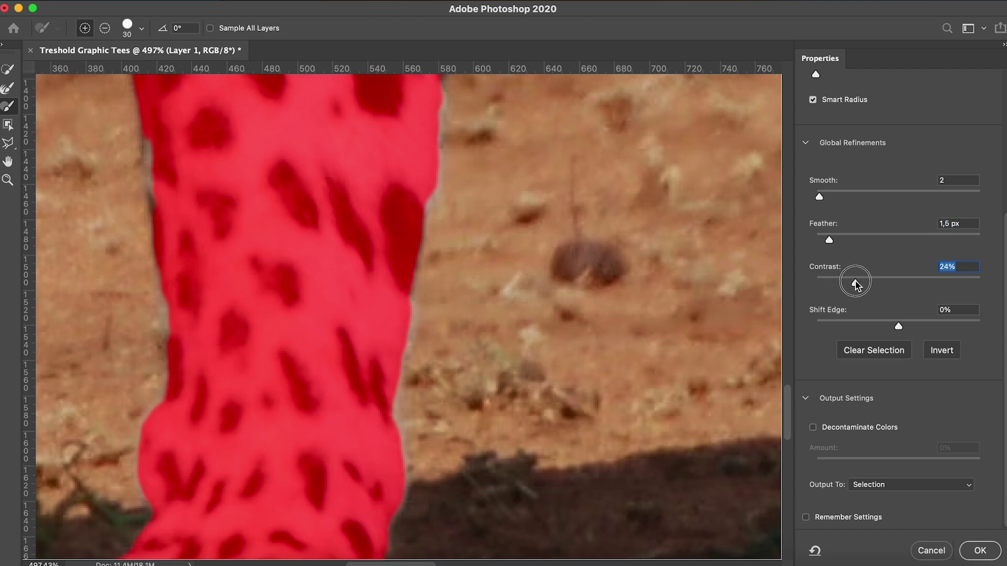
{"action": "left_click_drag", "start_coordinate": [898, 326], "coordinate": [915, 327]}
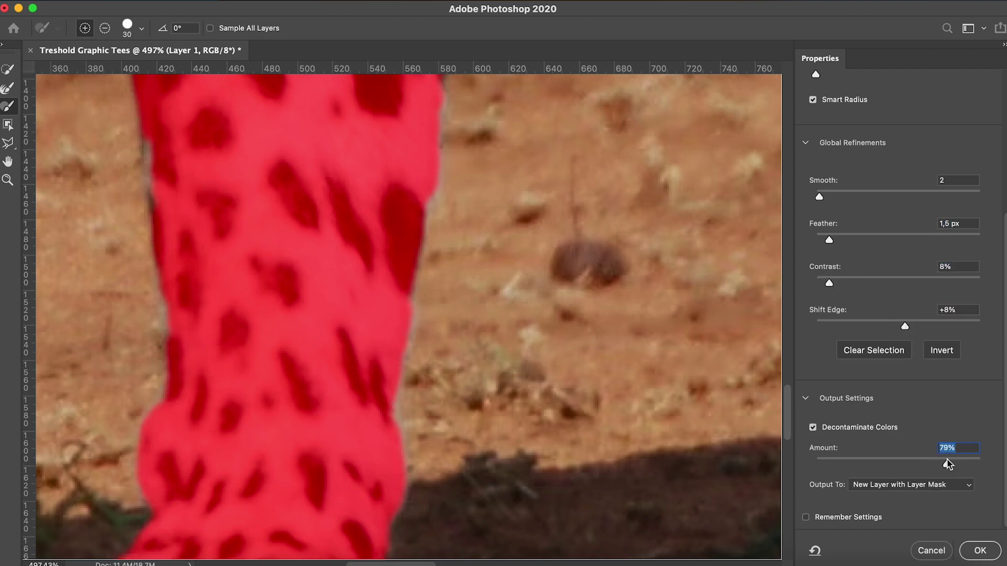
{"action": "left_click", "coordinate": [965, 490]}
{"action": "left_click", "coordinate": [939, 471]}
{"action": "left_click", "coordinate": [980, 550]}
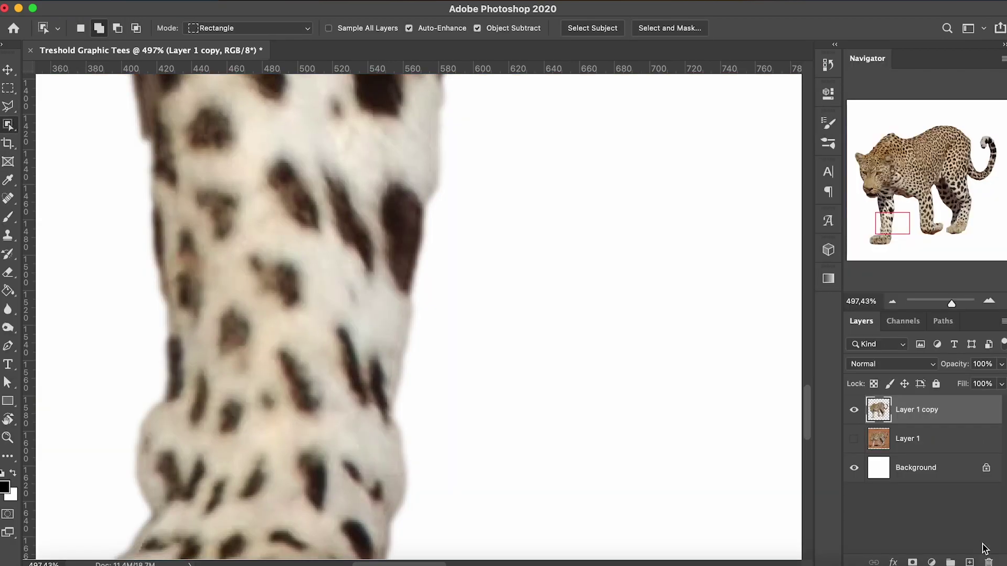
Step: Delete the original photo layer and rename the cut-out layer 'Jaguar'
{"action": "key", "text": "ctrl+0"}
{"action": "left_click", "coordinate": [908, 439]}
{"action": "key", "text": "Delete"}
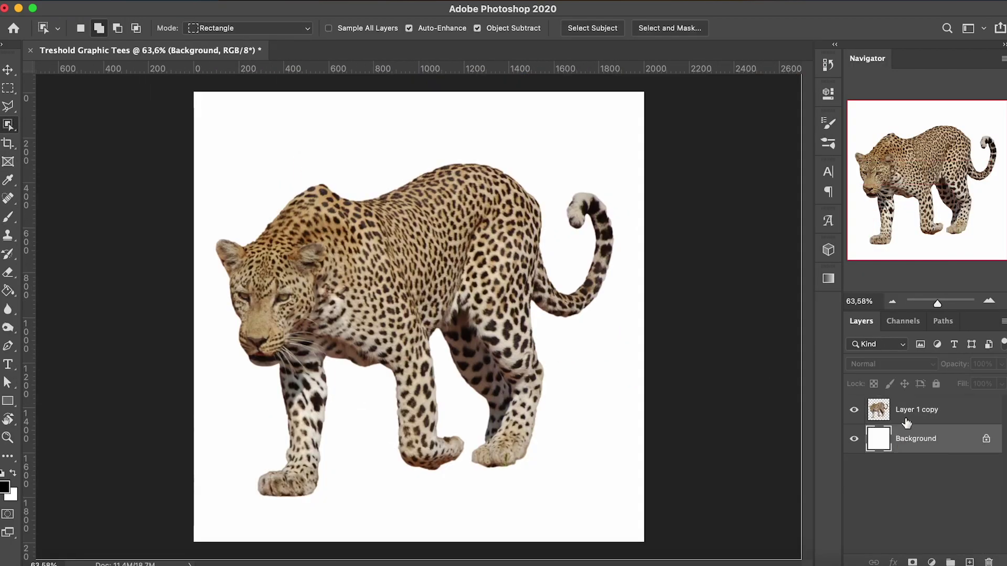
{"action": "double_click", "coordinate": [916, 410]}
{"action": "type", "text": "Jag"}
Step: Center the leopard horizontally and delete the leftover brown ground strip
{"action": "key", "text": "ctrl+a"}
{"action": "key", "text": "v"}
{"action": "left_click", "coordinate": [312, 29]}
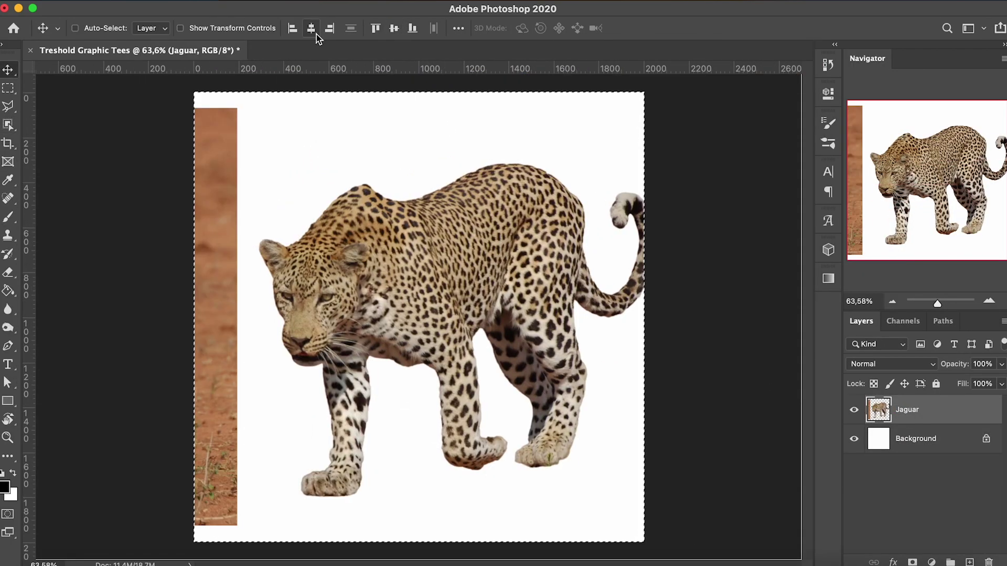
{"action": "left_click_drag", "start_coordinate": [335, 338], "coordinate": [447, 338]}
{"action": "key", "text": "m"}
{"action": "left_click_drag", "start_coordinate": [203, 97], "coordinate": [361, 535]}
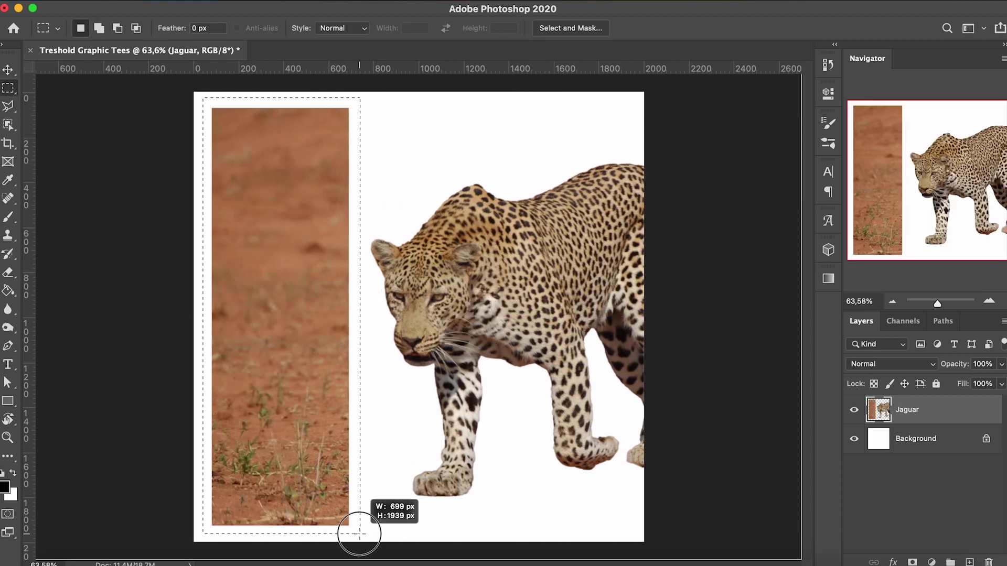
{"action": "key", "text": "Delete"}
{"action": "left_click_drag", "start_coordinate": [474, 349], "coordinate": [270, 348]}
Step: Delete a narrow strip at the right edge and re-center the leopard horizontally
{"action": "left_click_drag", "start_coordinate": [534, 97], "coordinate": [603, 533]}
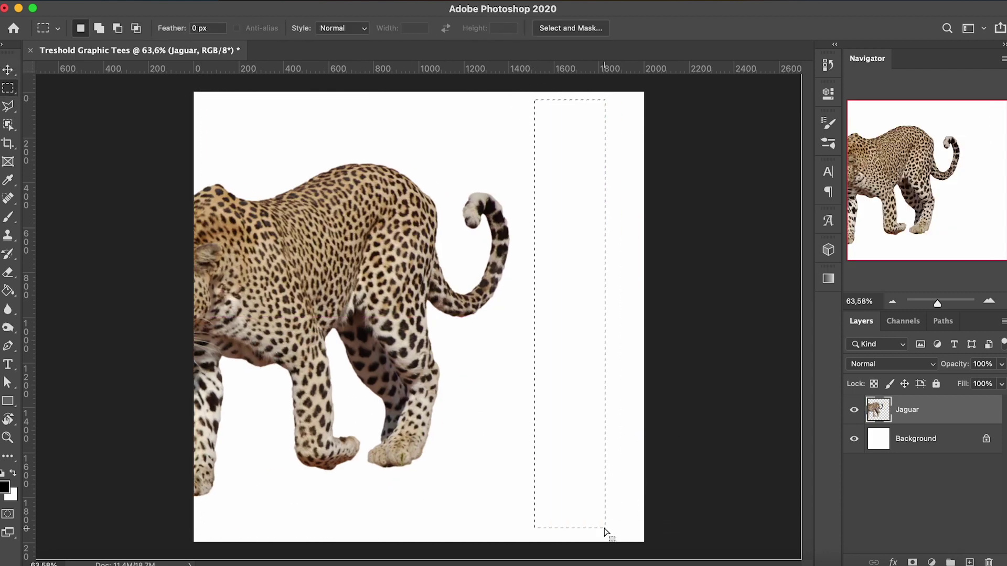
{"action": "key", "text": "Delete"}
{"action": "key", "text": "ctrl+a"}
{"action": "left_click", "coordinate": [394, 28]}
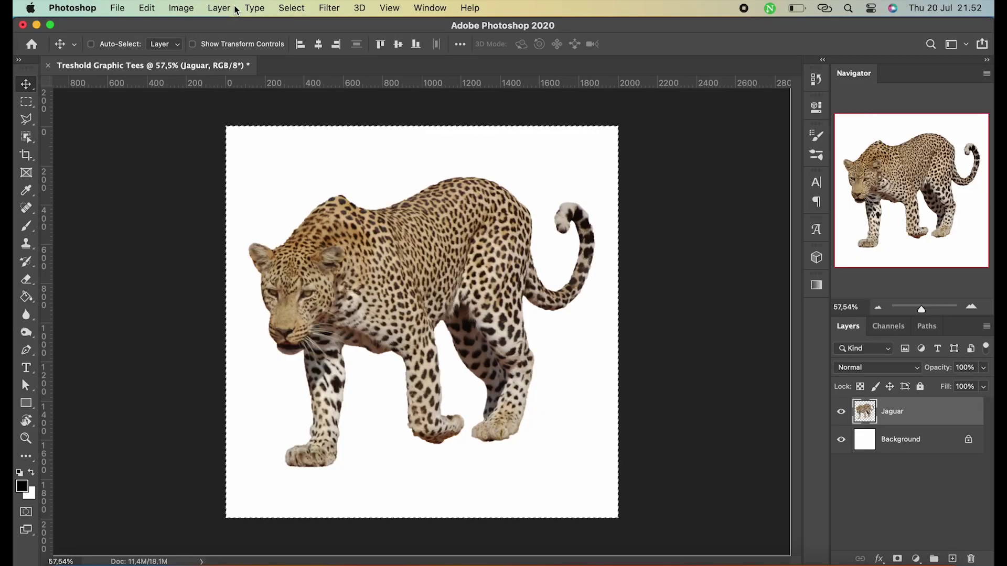
Step: Apply a Black & White adjustment with the Neutral Density preset to the Jaguar layer
{"action": "left_click", "coordinate": [181, 8]}
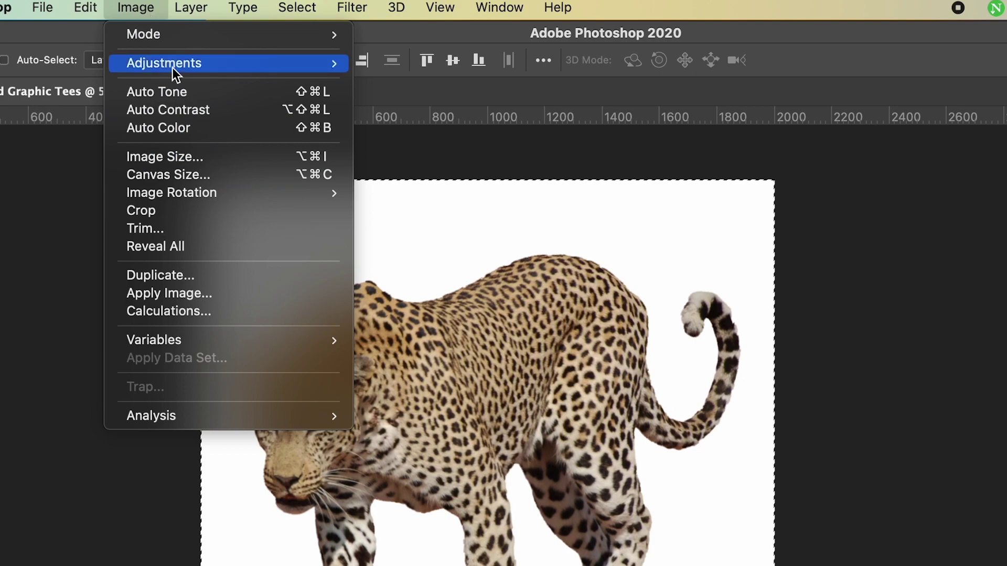
{"action": "mouse_move", "coordinate": [164, 63]}
{"action": "left_click", "coordinate": [453, 199]}
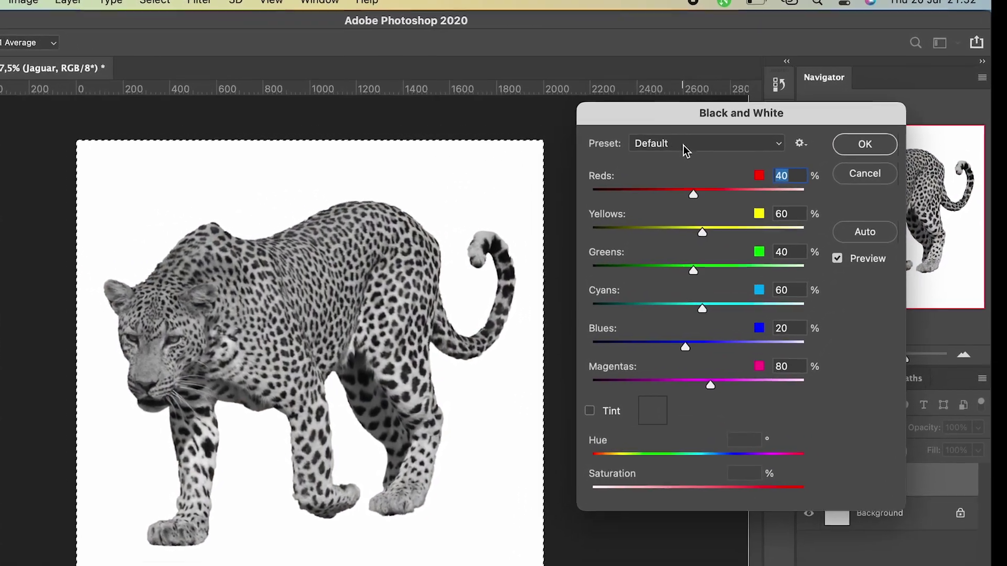
{"action": "left_click", "coordinate": [735, 129]}
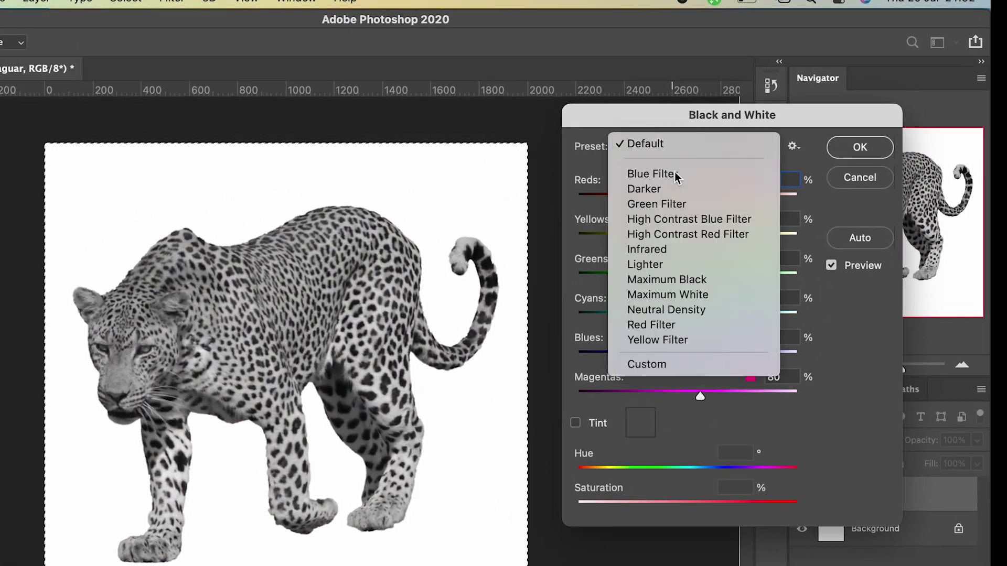
{"action": "left_click", "coordinate": [676, 310]}
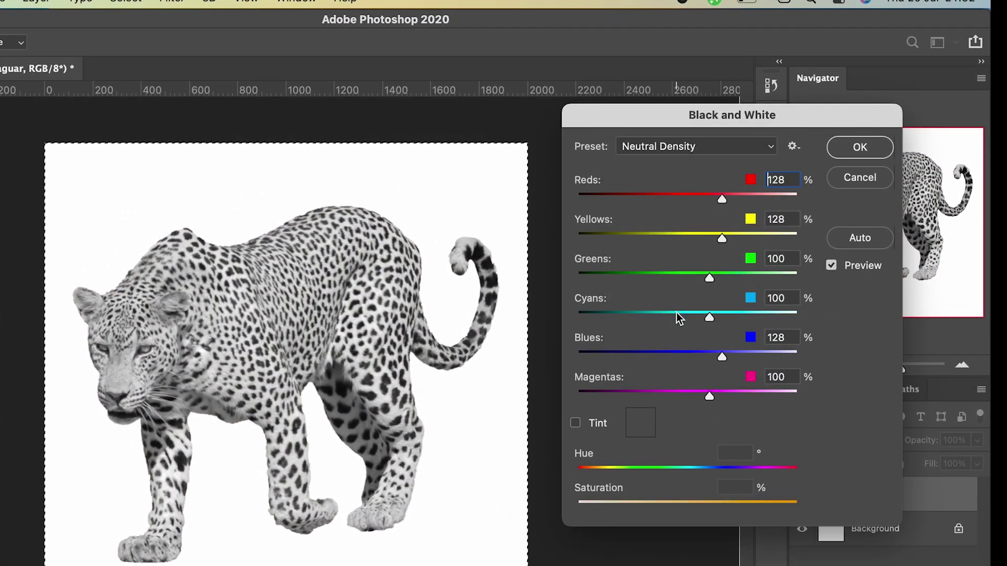
{"action": "left_click", "coordinate": [850, 150]}
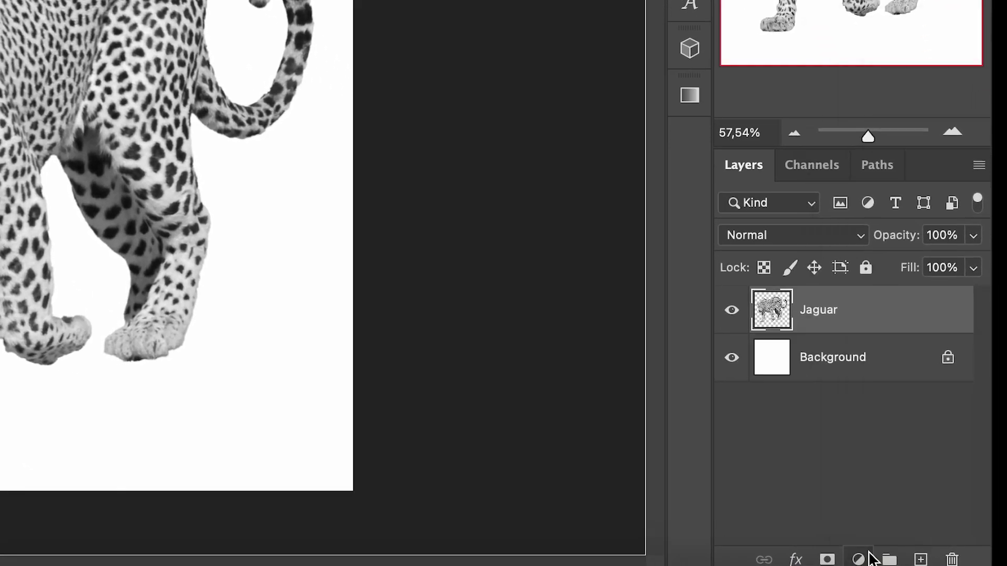
Step: Add a Threshold adjustment layer clipped to Jaguar with its level around 195
{"action": "left_click", "coordinate": [916, 558]}
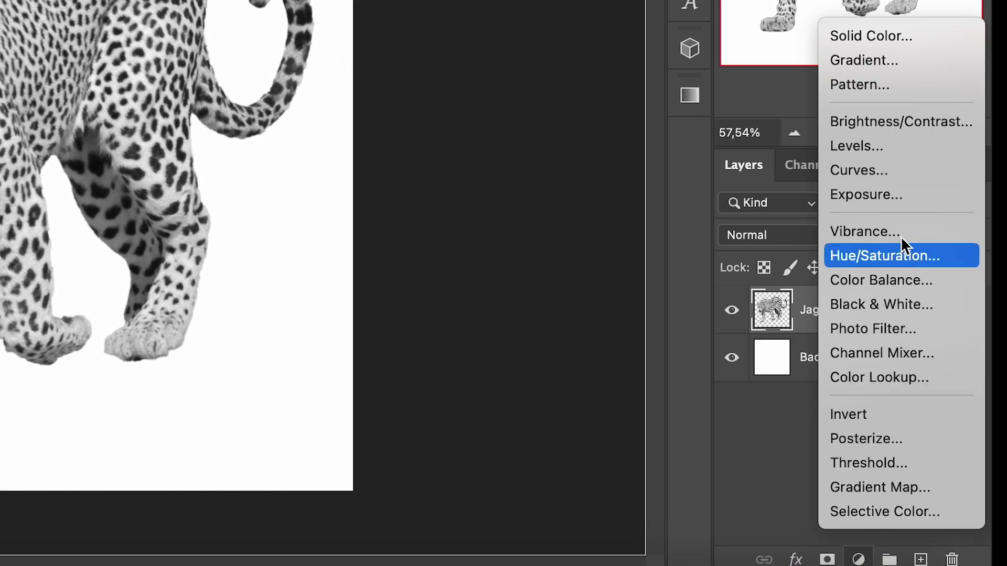
{"action": "left_click", "coordinate": [901, 464]}
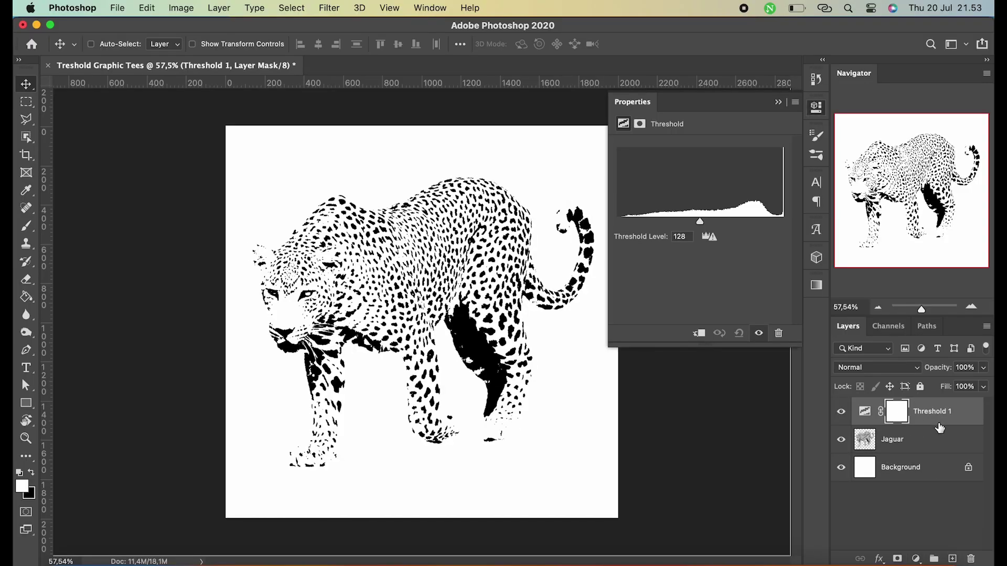
{"action": "right_click", "coordinate": [946, 423]}
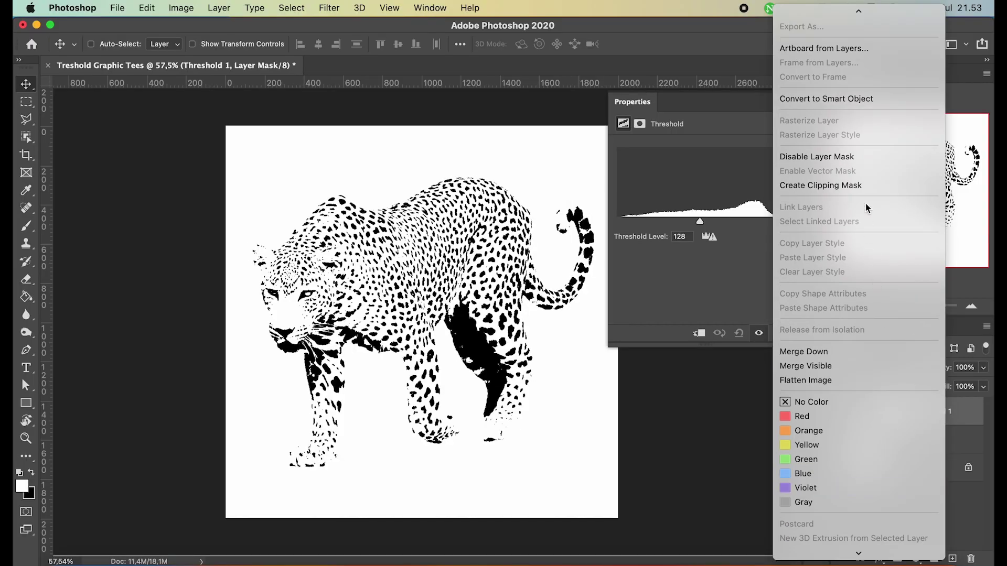
{"action": "left_click", "coordinate": [865, 185]}
{"action": "scroll", "coordinate": [512, 354], "scroll_direction": "up", "scroll_amount": 2}
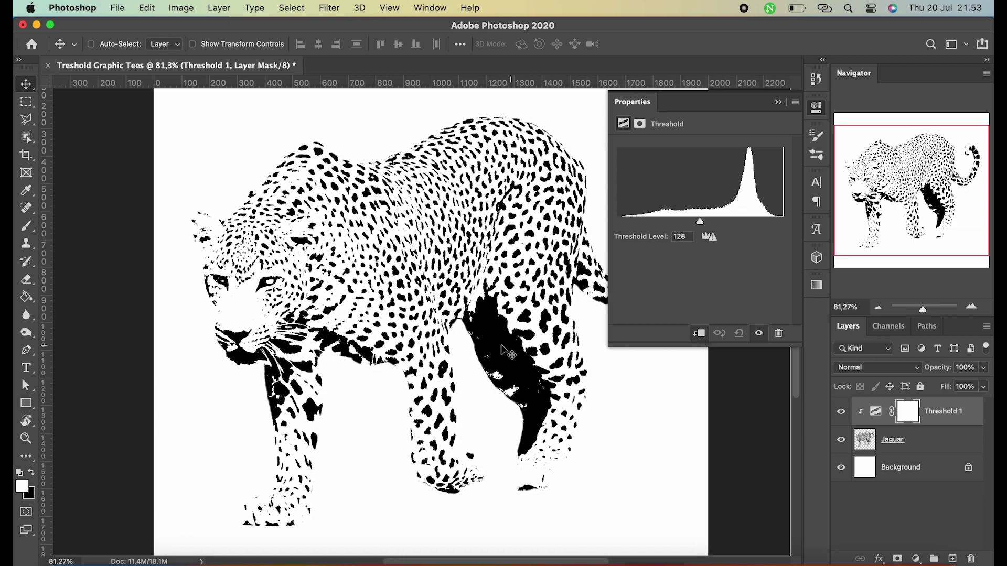
{"action": "left_click_drag", "start_coordinate": [705, 225], "coordinate": [768, 231]}
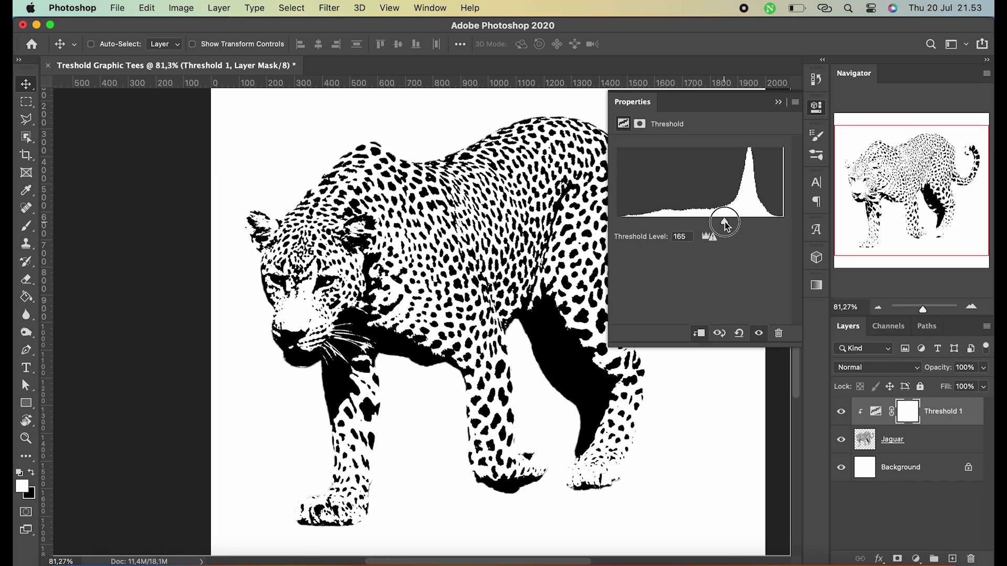
{"action": "left_click_drag", "start_coordinate": [767, 231], "coordinate": [744, 226]}
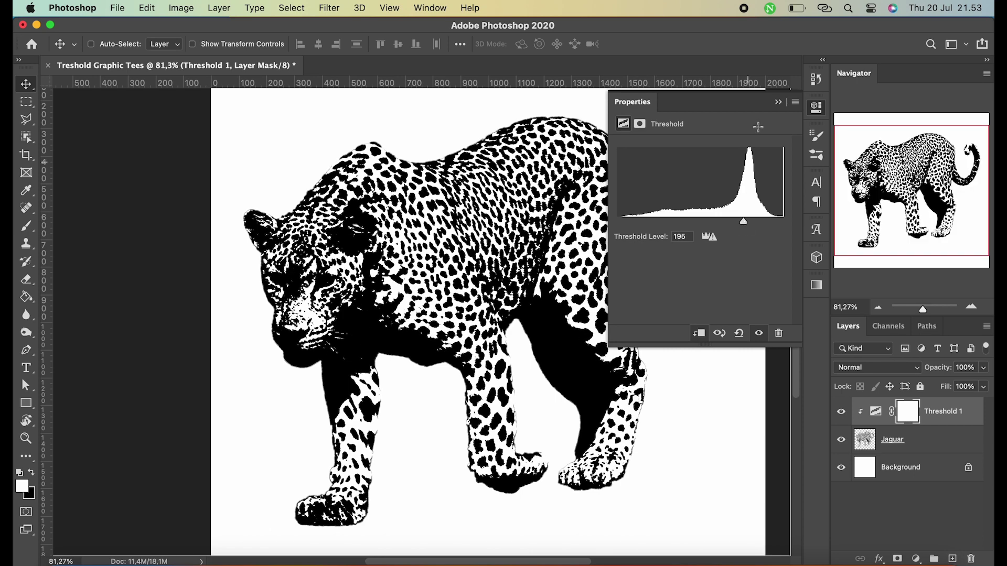
{"action": "left_click", "coordinate": [779, 103]}
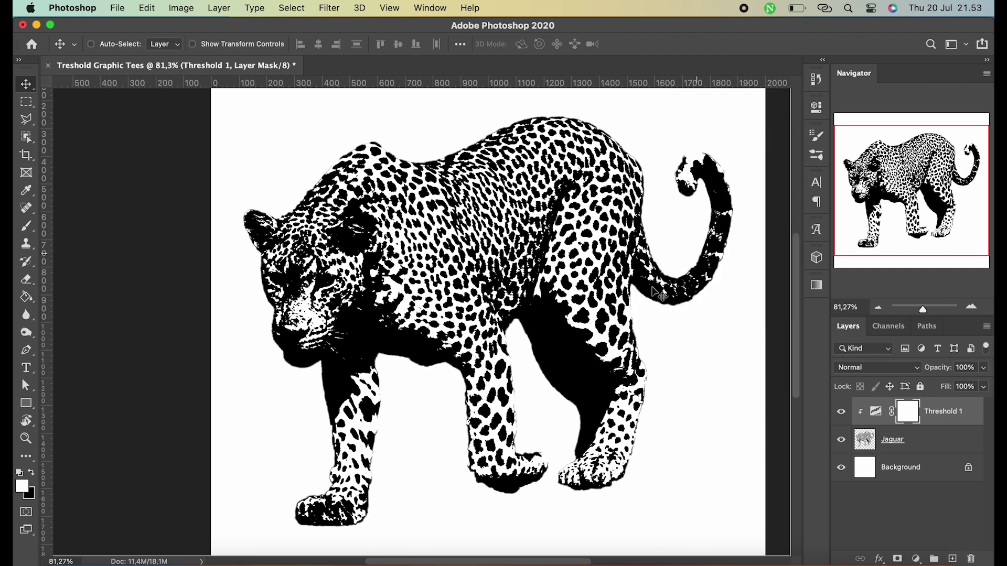
Step: Release Threshold 1 from the clipping mask and move the Jaguar layer down about 52 px
{"action": "scroll", "coordinate": [461, 404], "scroll_direction": "up", "scroll_amount": 5}
{"action": "scroll", "coordinate": [461, 404], "scroll_direction": "up", "scroll_amount": 2}
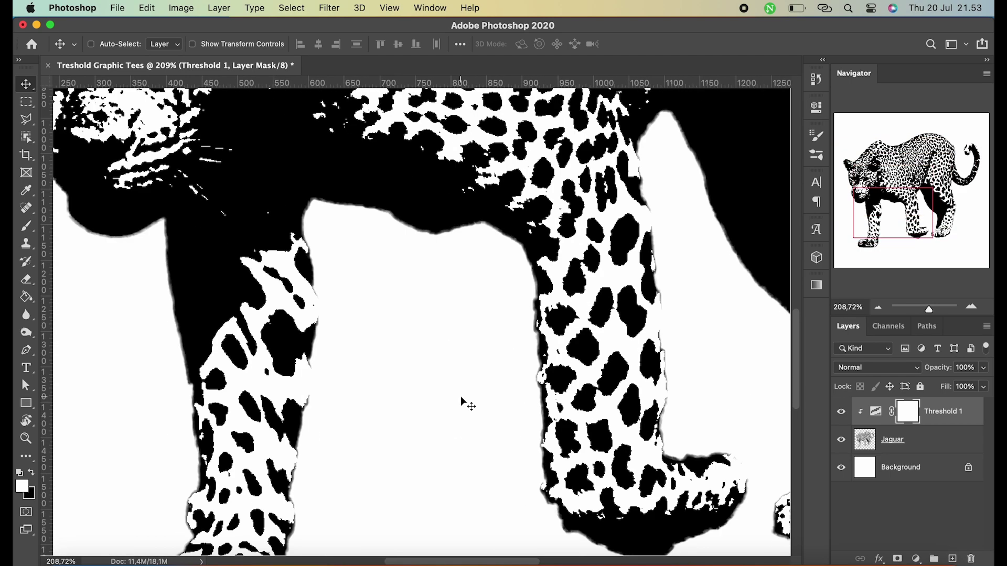
{"action": "scroll", "coordinate": [461, 405], "scroll_direction": "up", "scroll_amount": 2}
{"action": "scroll", "coordinate": [648, 252], "scroll_direction": "up", "scroll_amount": 3}
{"action": "scroll", "coordinate": [648, 252], "scroll_direction": "right", "scroll_amount": 5}
{"action": "scroll", "coordinate": [682, 273], "scroll_direction": "down", "scroll_amount": 1}
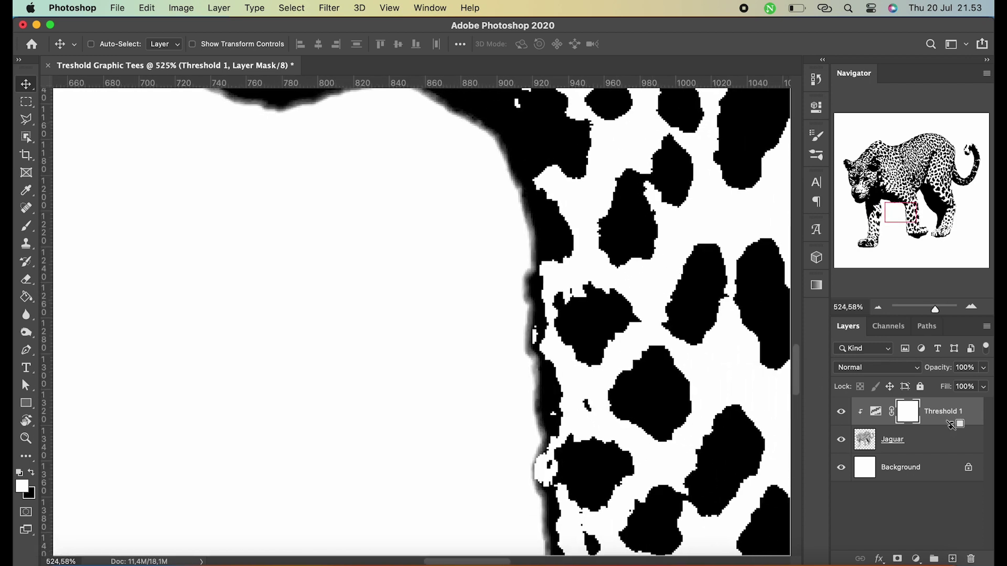
{"action": "left_click", "coordinate": [951, 424], "text": "alt"}
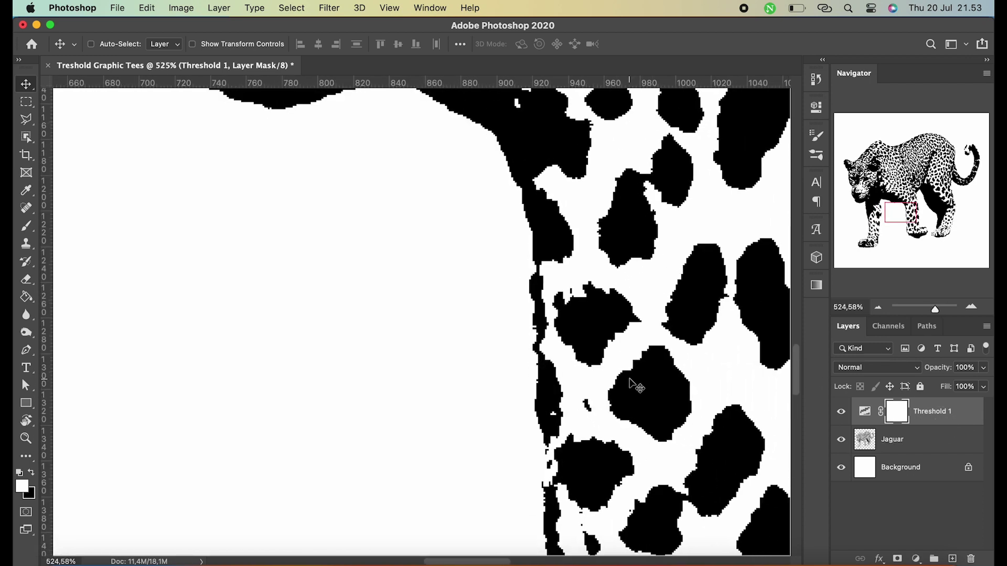
{"action": "scroll", "coordinate": [632, 391], "scroll_direction": "down", "scroll_amount": 1}
{"action": "scroll", "coordinate": [627, 403], "scroll_direction": "down", "scroll_amount": 2}
{"action": "scroll", "coordinate": [622, 414], "scroll_direction": "down", "scroll_amount": 1}
{"action": "scroll", "coordinate": [618, 422], "scroll_direction": "down", "scroll_amount": 2}
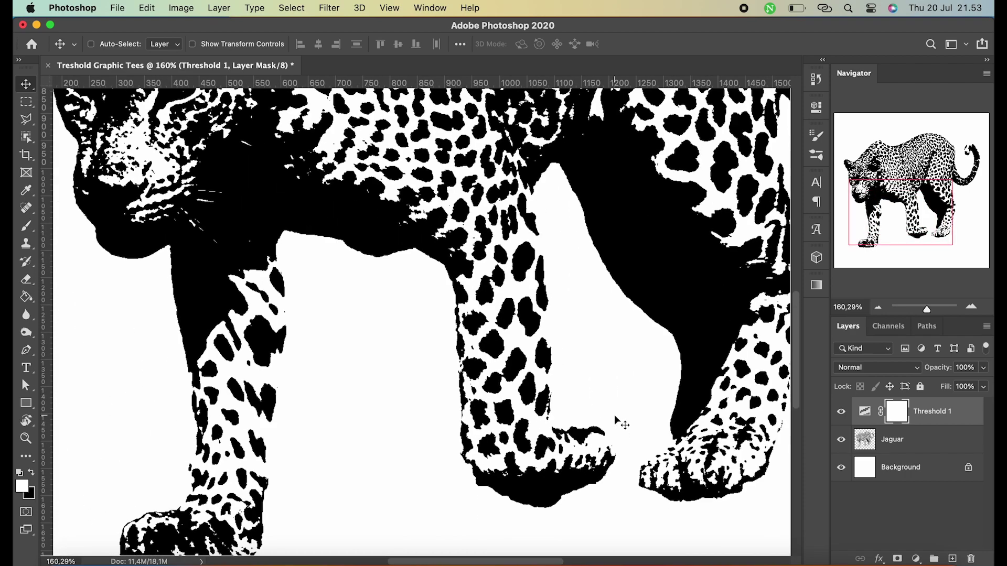
{"action": "scroll", "coordinate": [619, 423], "scroll_direction": "down", "scroll_amount": 2}
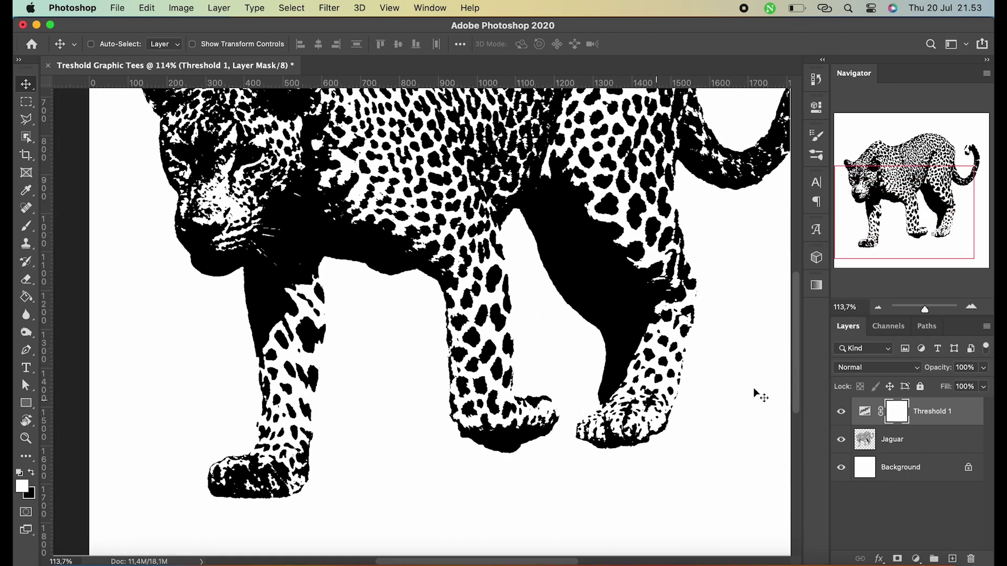
{"action": "scroll", "coordinate": [690, 400], "scroll_direction": "up", "scroll_amount": 3}
{"action": "scroll", "coordinate": [690, 400], "scroll_direction": "down", "scroll_amount": 4}
{"action": "scroll", "coordinate": [687, 400], "scroll_direction": "down", "scroll_amount": 1}
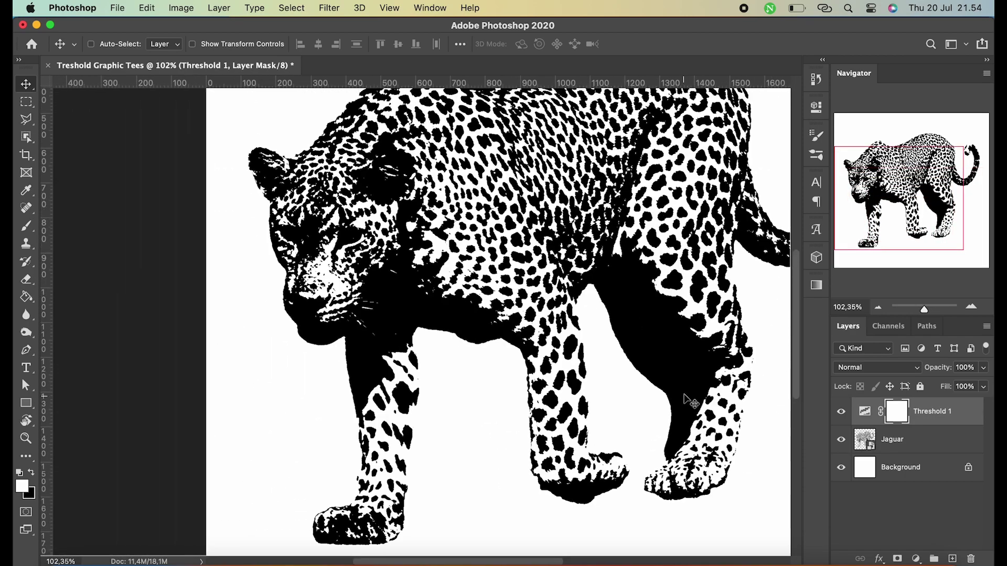
{"action": "scroll", "coordinate": [690, 401], "scroll_direction": "down", "scroll_amount": 1}
{"action": "scroll", "coordinate": [634, 285], "scroll_direction": "down", "scroll_amount": 1}
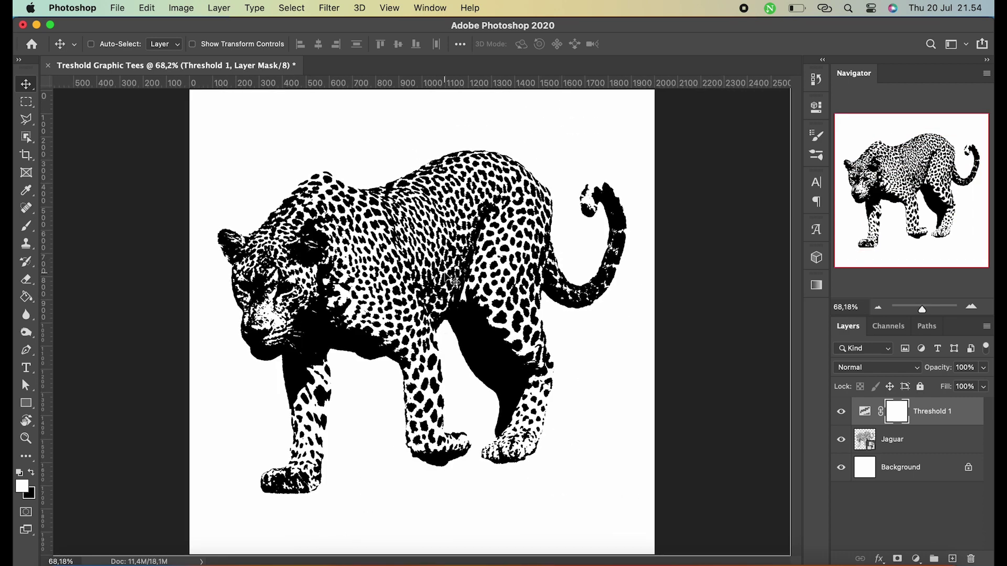
{"action": "scroll", "coordinate": [441, 258], "scroll_direction": "down", "scroll_amount": 1}
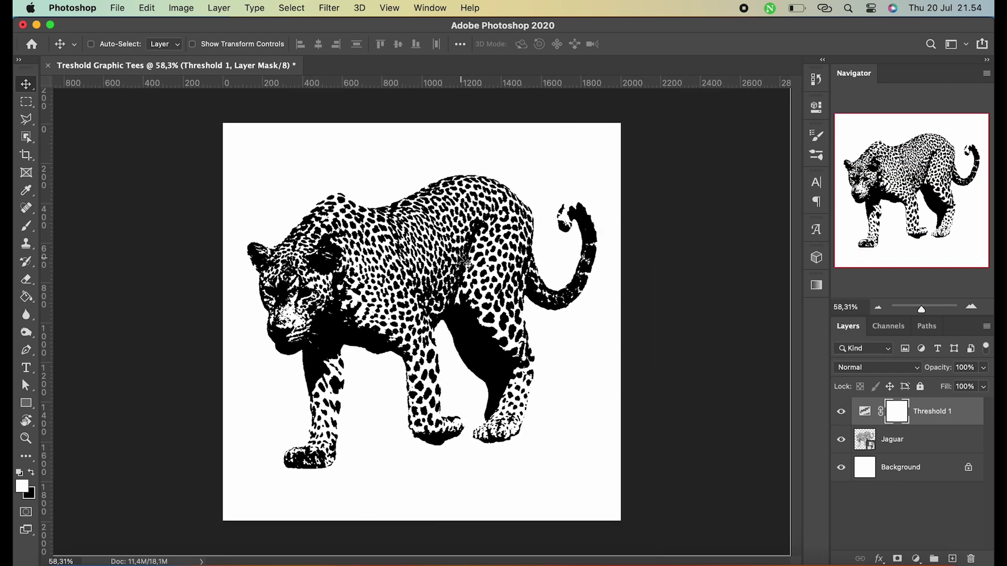
{"action": "left_click", "coordinate": [489, 243], "text": "super"}
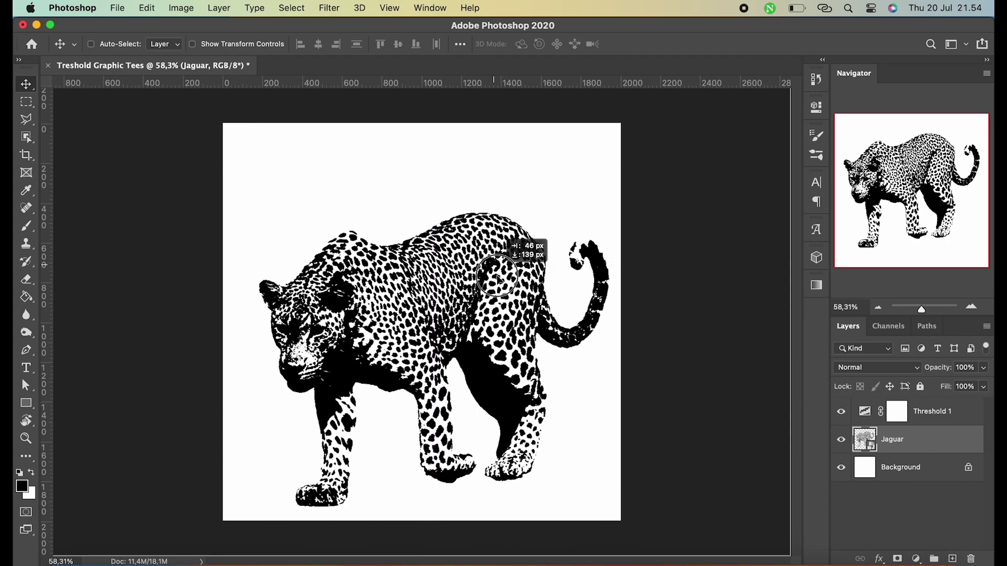
{"action": "left_click_drag", "start_coordinate": [489, 243], "coordinate": [489, 270]}
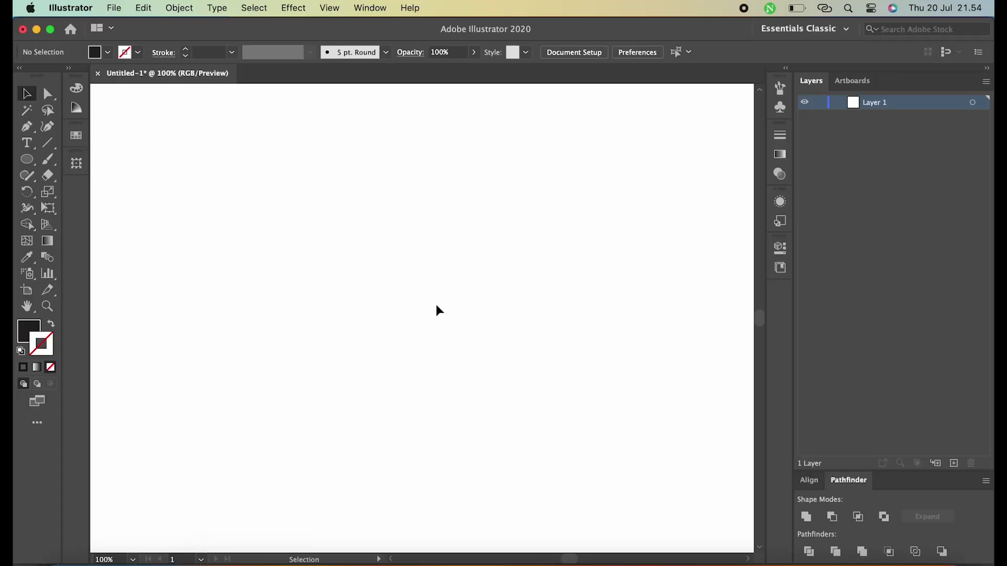
Step: Draw a 50 × 50 mm black circle with the Ellipse tool and move it into place on the artboard
{"action": "left_click", "coordinate": [27, 160]}
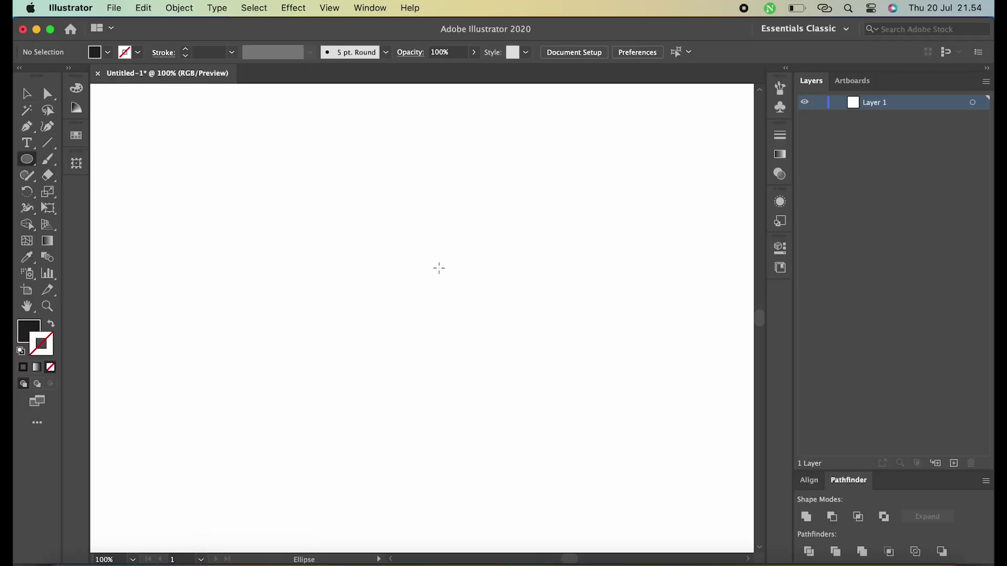
{"action": "left_click", "coordinate": [421, 324]}
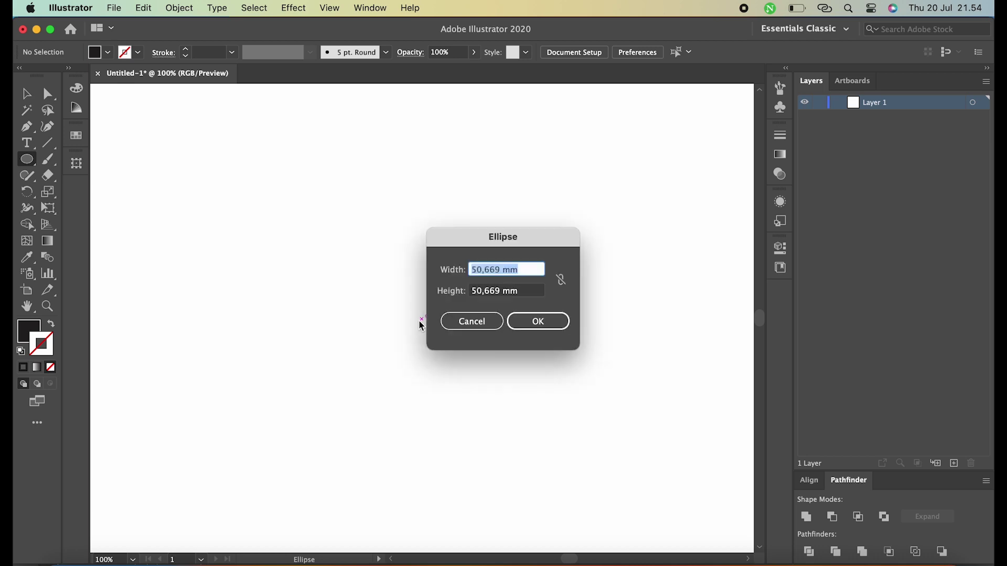
{"action": "type", "text": "50"}
{"action": "key", "text": "Tab"}
{"action": "type", "text": "0"}
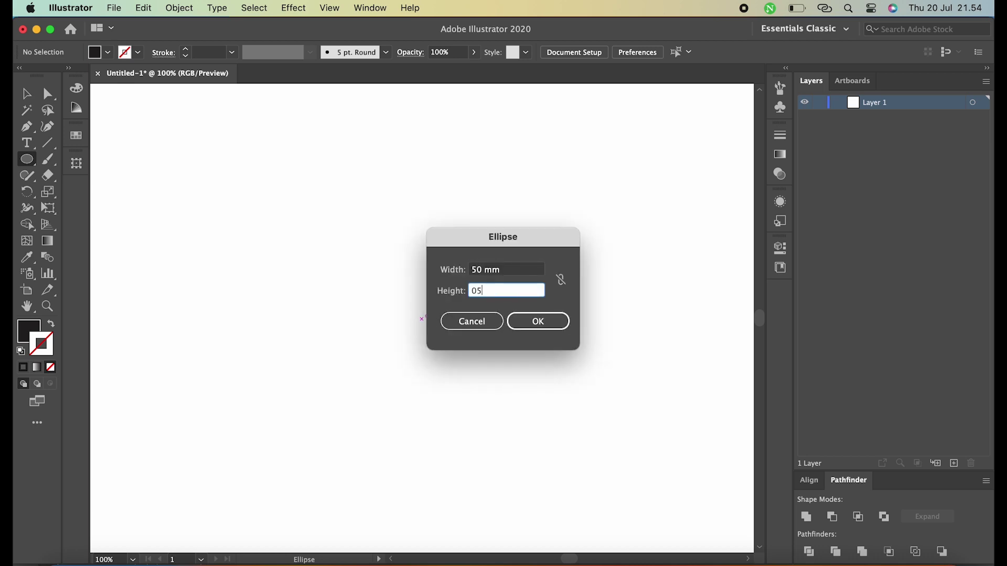
{"action": "left_click", "coordinate": [556, 322]}
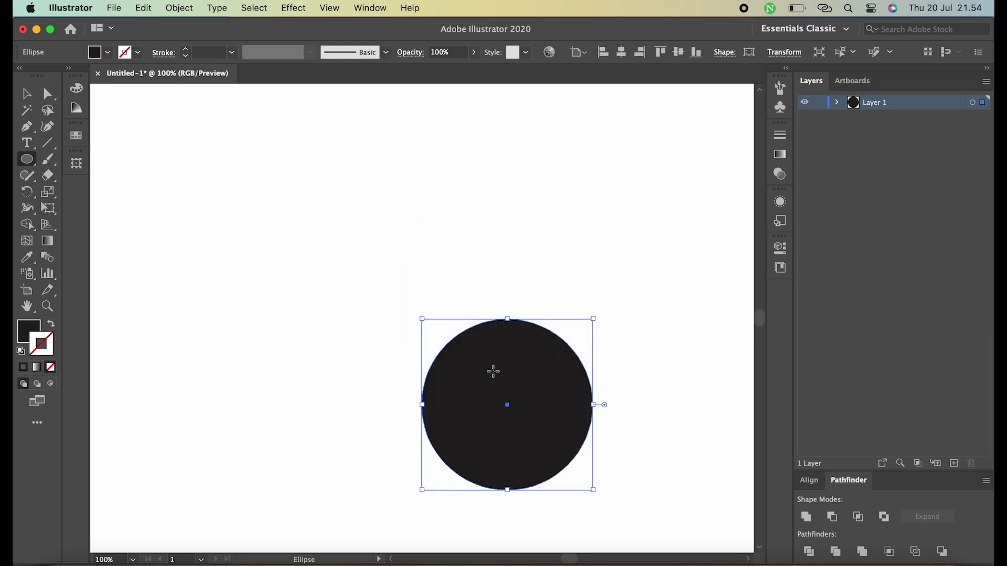
{"action": "key", "text": "v"}
{"action": "left_click_drag", "start_coordinate": [518, 405], "coordinate": [432, 239]}
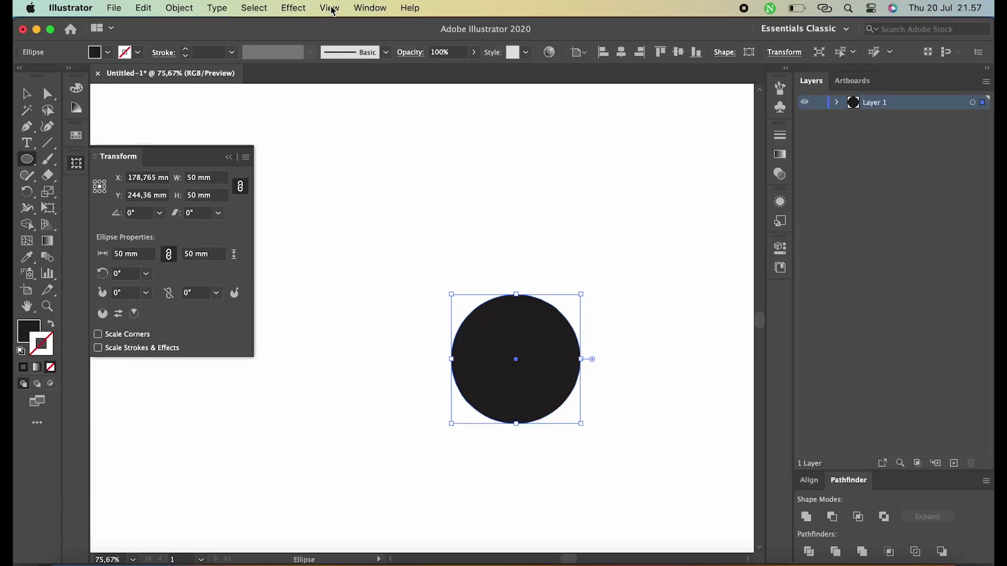
Step: Pucker the circle at about −85% into a four-pointed star and drag it up-left
{"action": "left_click", "coordinate": [294, 8]}
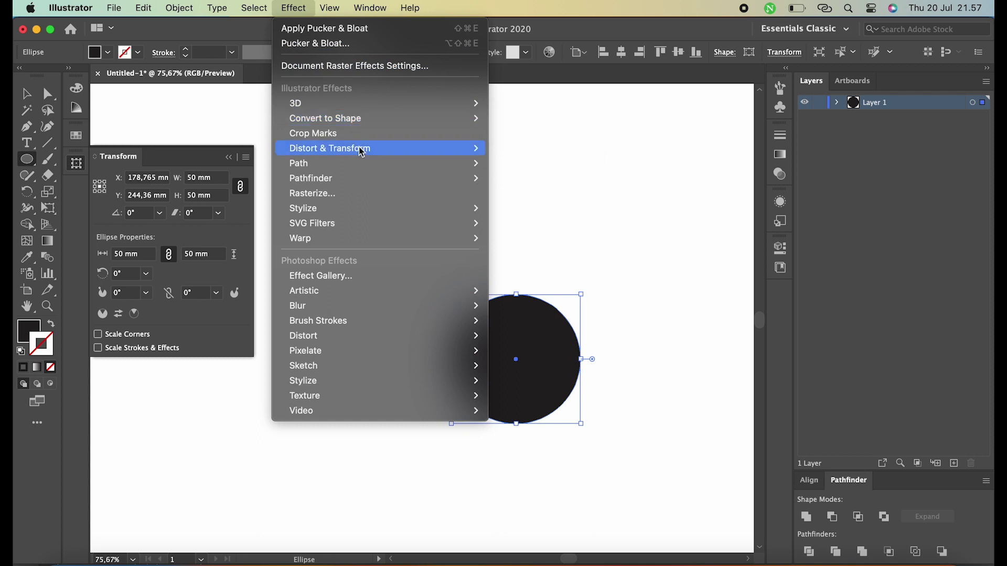
{"action": "mouse_move", "coordinate": [330, 148]}
{"action": "left_click", "coordinate": [518, 164]}
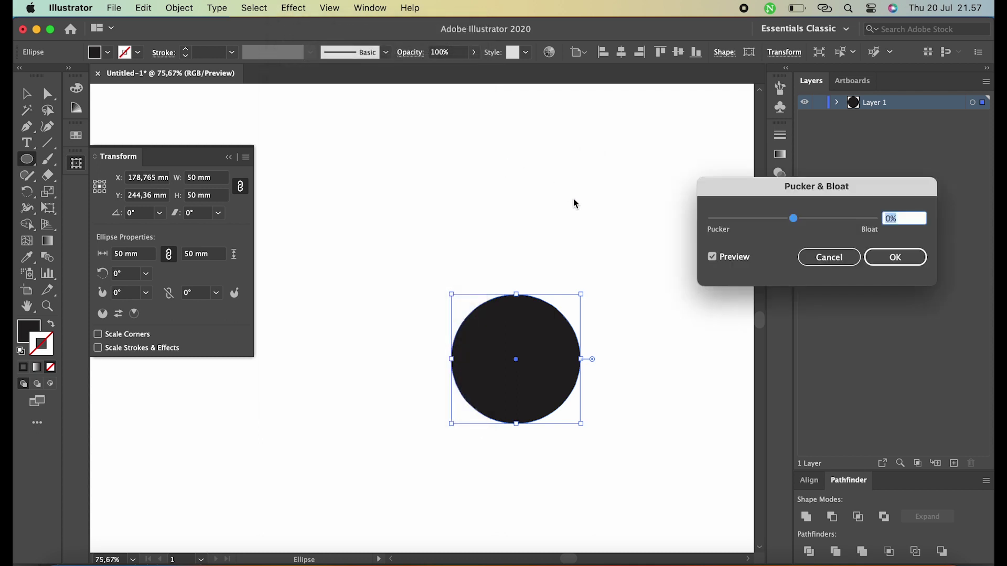
{"action": "mouse_move", "coordinate": [765, 223]}
{"action": "left_mouse_down"}
{"action": "mouse_move", "coordinate": [733, 225]}
{"action": "mouse_move", "coordinate": [762, 227]}
{"action": "left_mouse_up"}
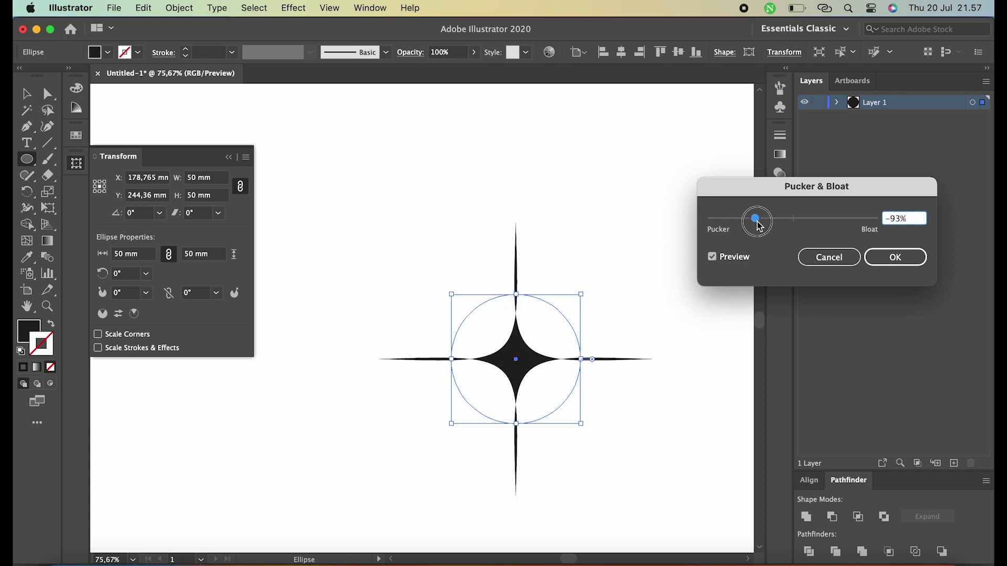
{"action": "key", "text": "Down"}
{"action": "key", "text": "Up"}
{"action": "key", "text": "Up"}
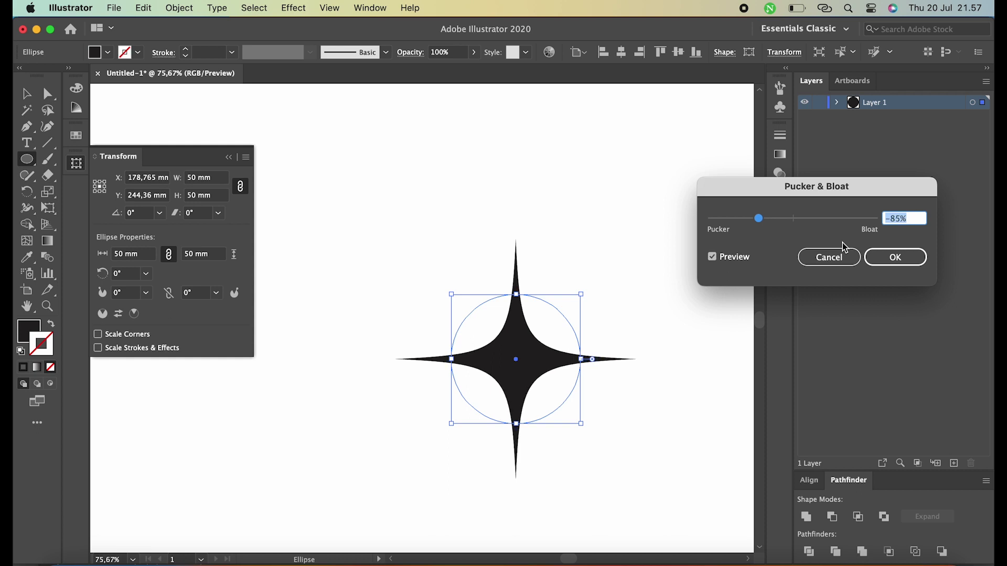
{"action": "left_click", "coordinate": [895, 257]}
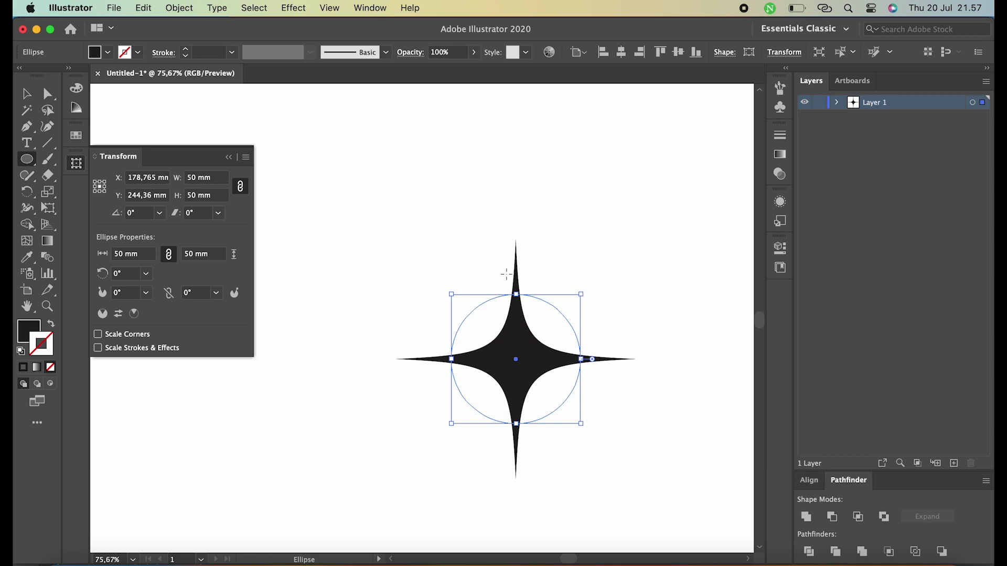
{"action": "key", "text": "v"}
{"action": "left_click_drag", "start_coordinate": [507, 328], "coordinate": [417, 284]}
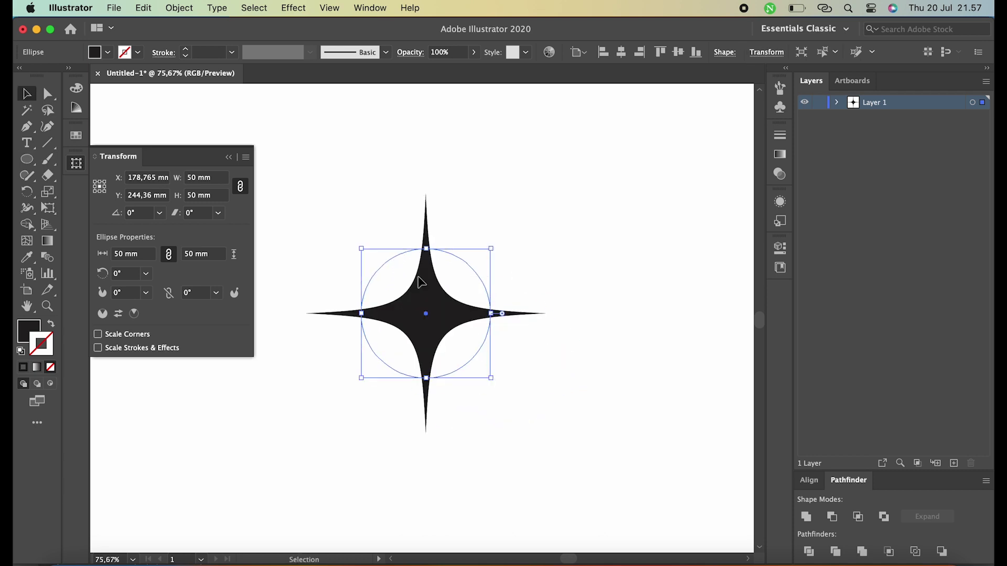
Step: Give the star a black 8 pt stroke
{"action": "left_click", "coordinate": [23, 368]}
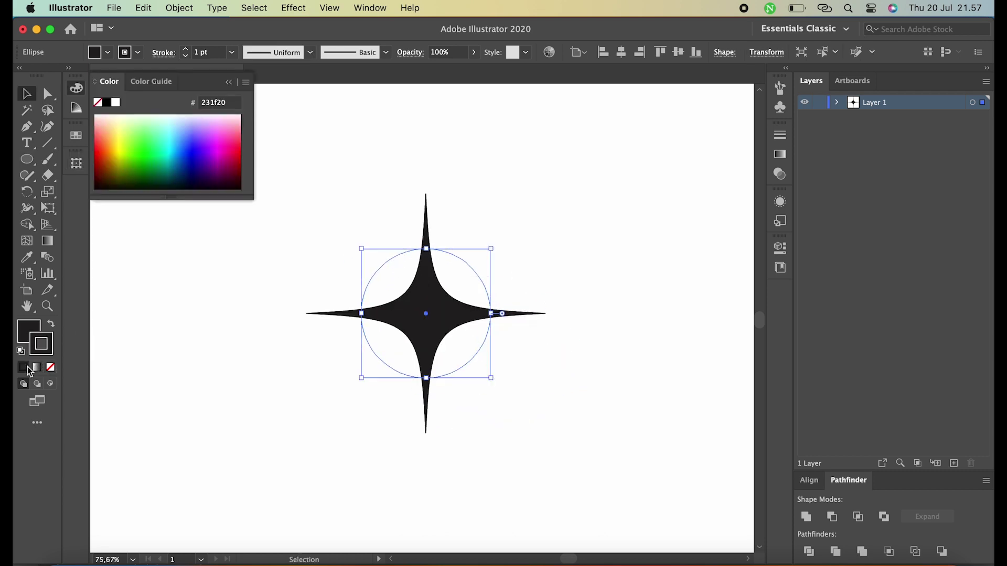
{"action": "left_click", "coordinate": [208, 52]}
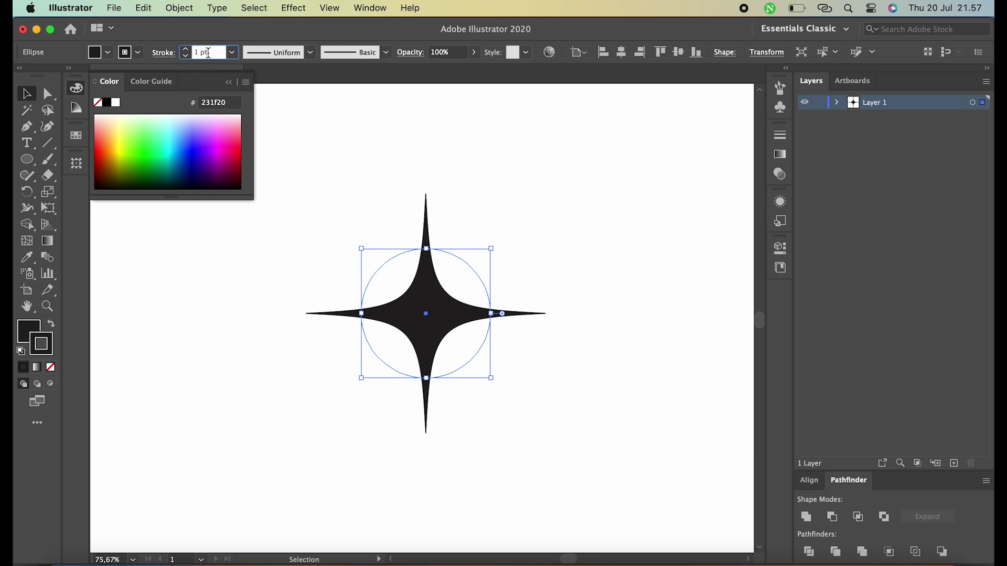
{"action": "key", "text": "Up"}
{"action": "key", "text": "Up"}
{"action": "key", "text": "Up"}
{"action": "key", "text": "Up"}
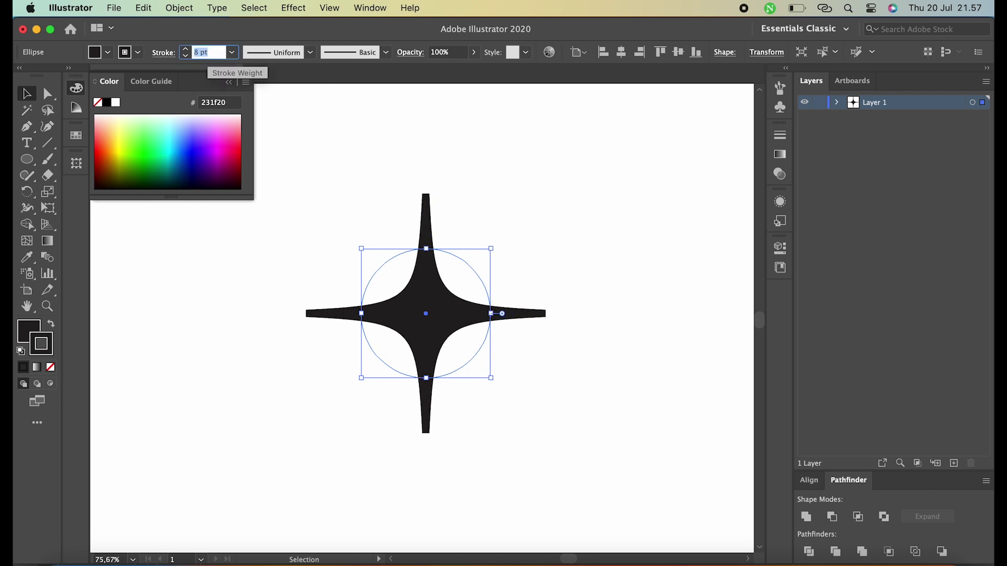
{"action": "left_click", "coordinate": [399, 215]}
{"action": "left_click", "coordinate": [427, 303]}
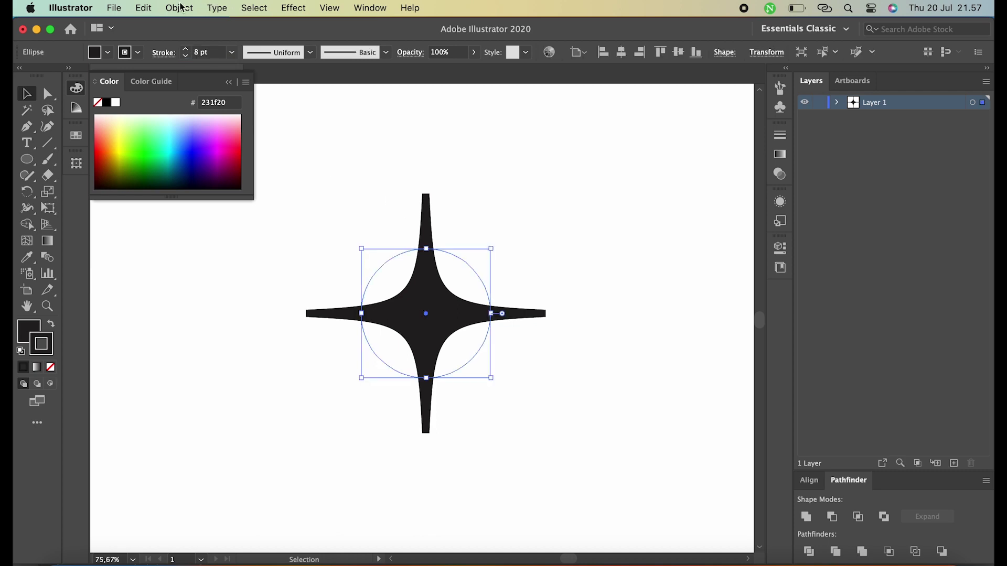
Step: Expand the star's appearance, fill and stroke, then Unite it into one path
{"action": "left_click", "coordinate": [180, 7]}
{"action": "left_click", "coordinate": [212, 193]}
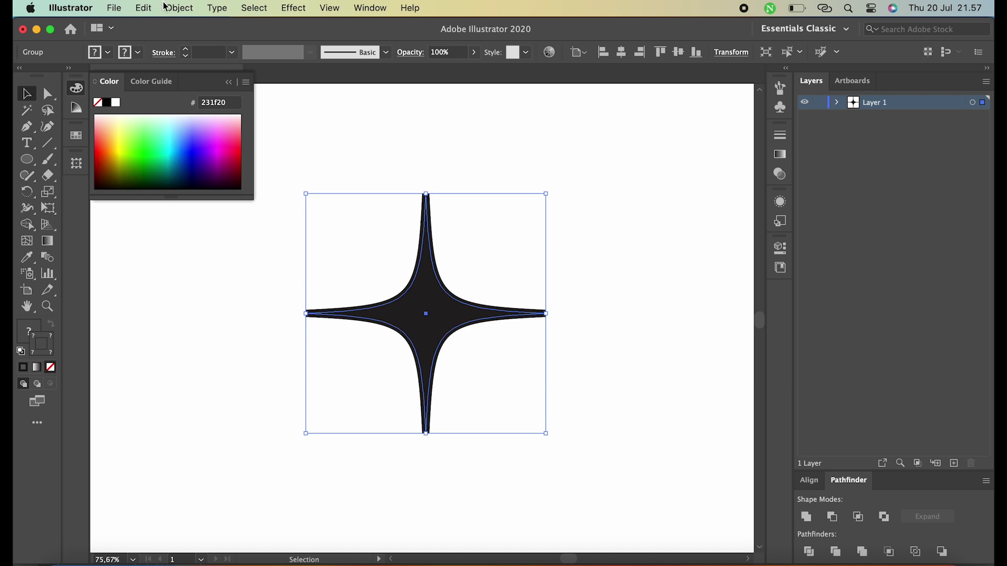
{"action": "left_click", "coordinate": [179, 8]}
{"action": "left_click", "coordinate": [220, 178]}
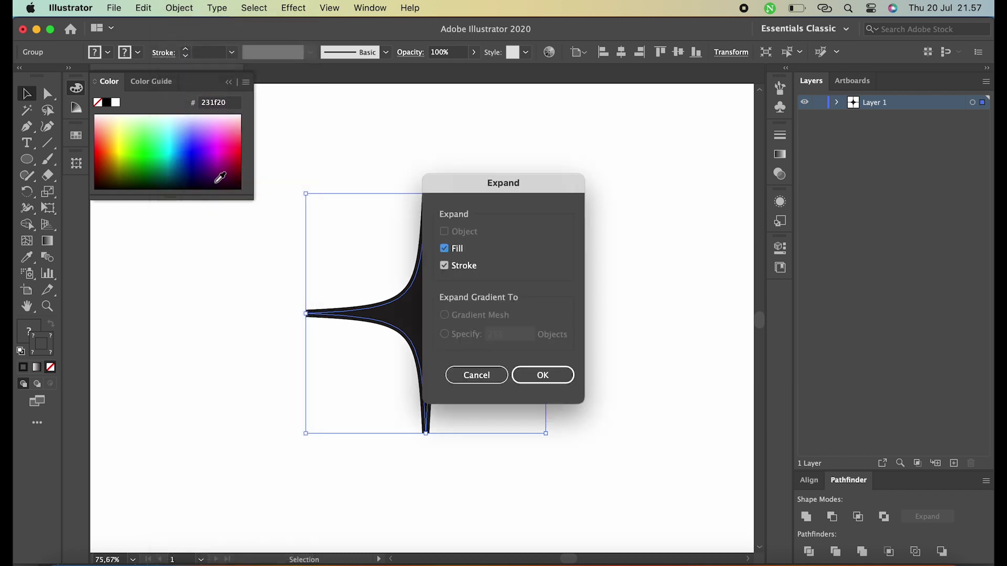
{"action": "left_click", "coordinate": [530, 375]}
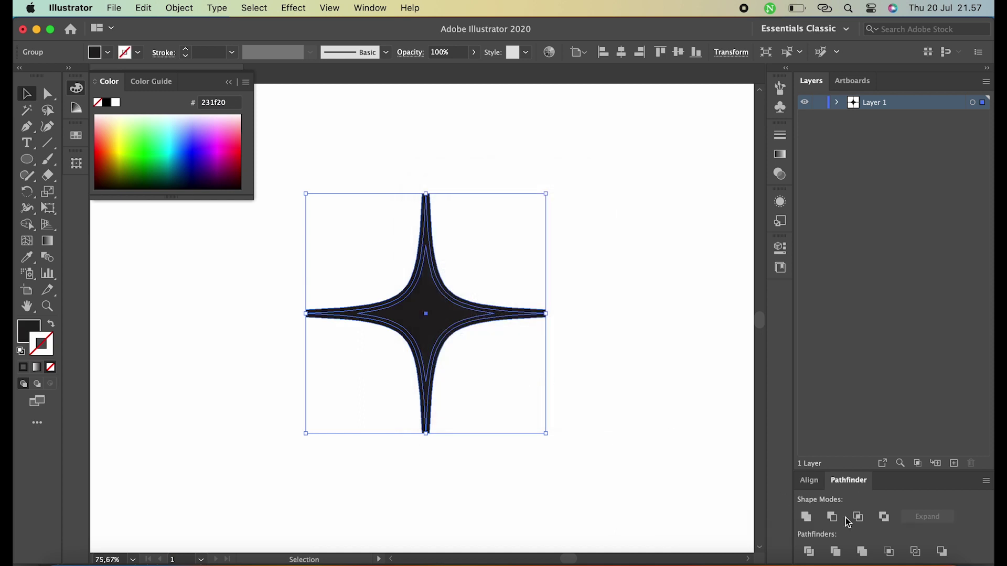
{"action": "left_click", "coordinate": [807, 517]}
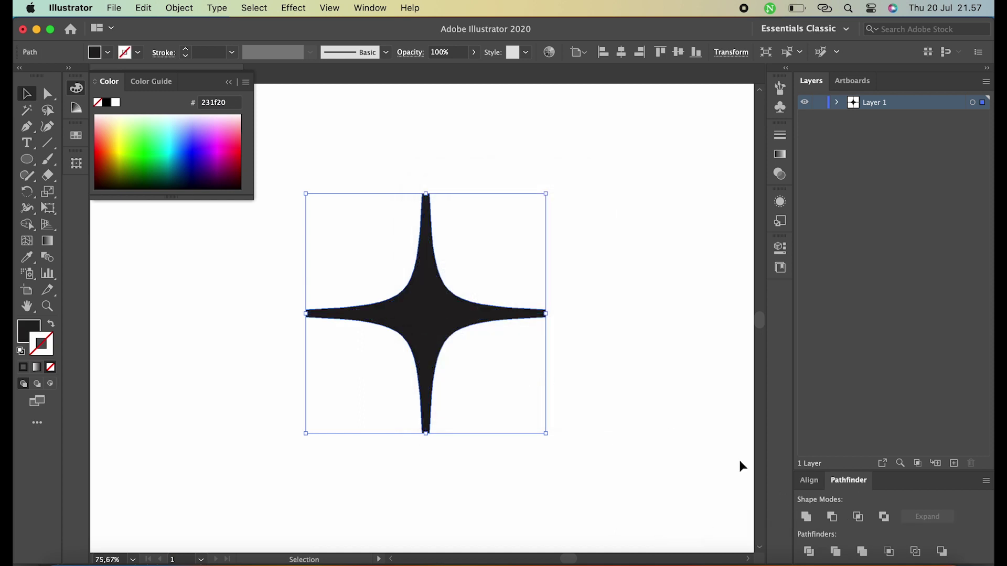
{"action": "left_click", "coordinate": [636, 357]}
{"action": "left_click", "coordinate": [404, 310]}
Step: Nudge the star's top and bottom tip anchors outward to lengthen those spikes
{"action": "key", "text": "a"}
{"action": "left_click", "coordinate": [426, 193]}
{"action": "key", "text": "shift+Up"}
{"action": "key", "text": "shift+Up"}
{"action": "left_click_drag", "start_coordinate": [461, 508], "coordinate": [389, 411]}
{"action": "key", "text": "shift+Down"}
{"action": "key", "text": "shift+Down"}
{"action": "key", "text": "shift+Down"}
{"action": "key", "text": "shift+Down"}
{"action": "left_click_drag", "start_coordinate": [405, 133], "coordinate": [479, 189]}
{"action": "key", "text": "shift+Up"}
{"action": "key", "text": "shift+Up"}
{"action": "key", "text": "shift+Up"}
{"action": "left_click", "coordinate": [496, 254]}
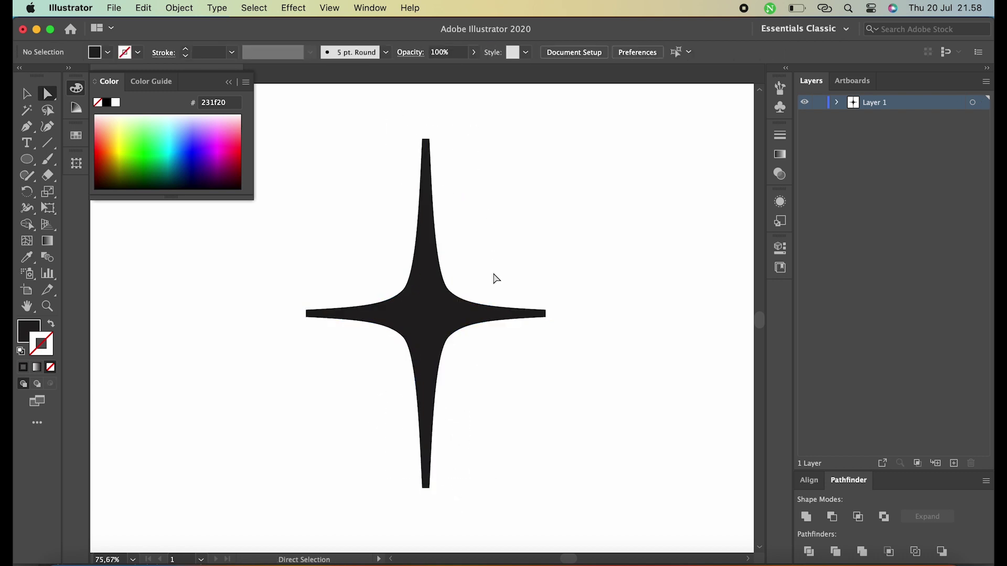
Step: Try adding a 45° rotated copy of the star, then undo back to the four-pointed star
{"action": "key", "text": "v"}
{"action": "left_click", "coordinate": [433, 303]}
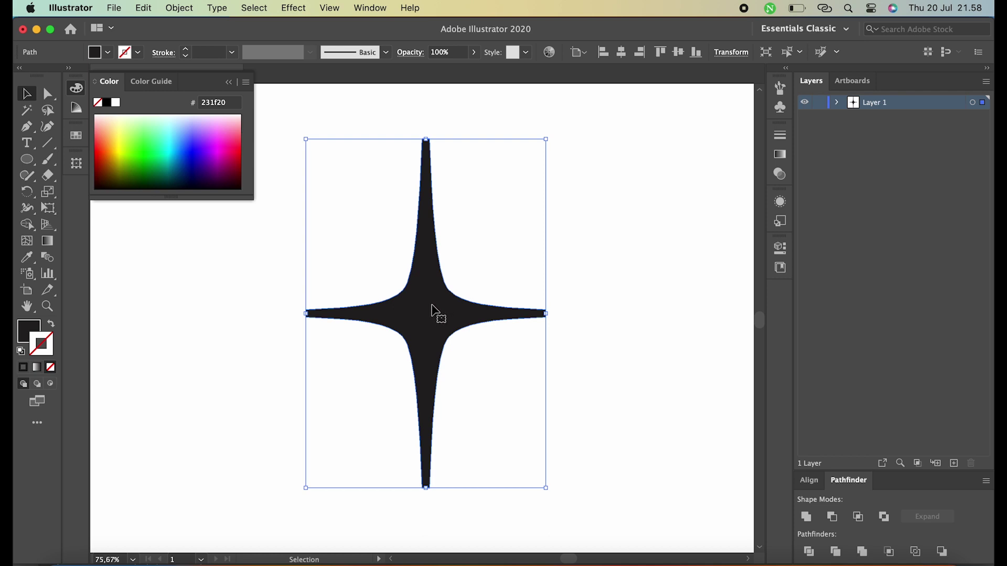
{"action": "left_click_drag", "start_coordinate": [550, 135], "coordinate": [384, 164]}
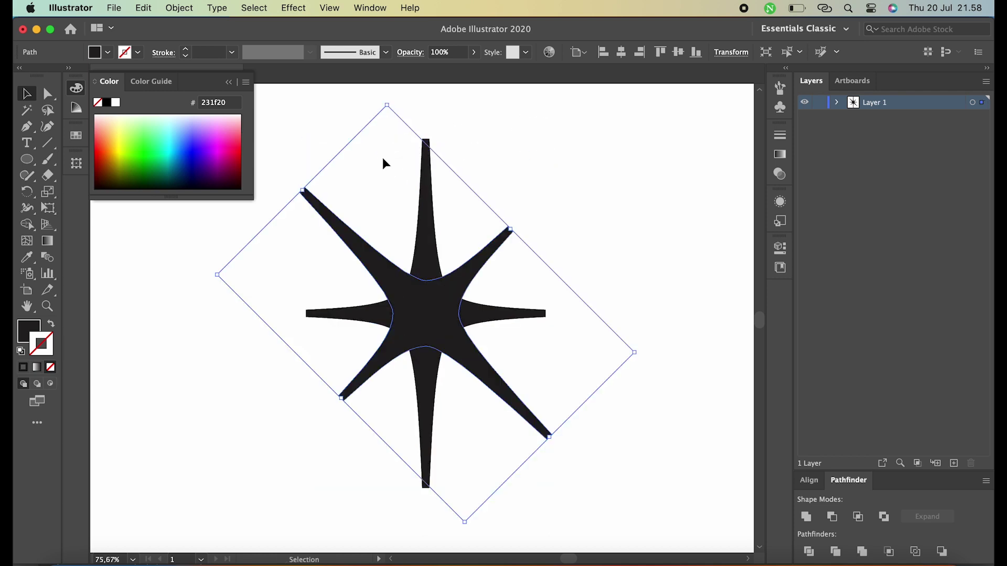
{"action": "left_click", "coordinate": [591, 247]}
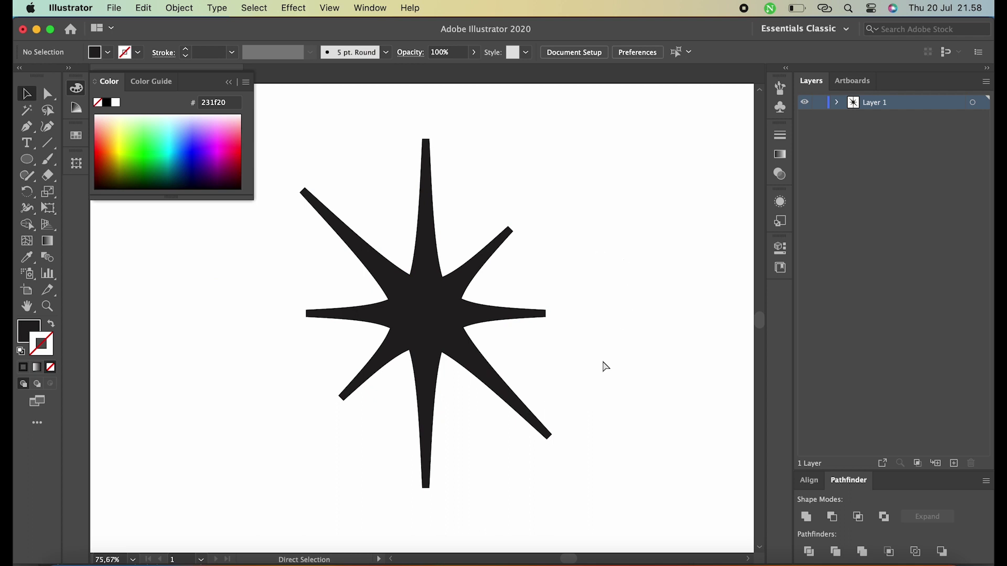
{"action": "key", "text": "ctrl+z"}
{"action": "key", "text": "ctrl+z"}
{"action": "key", "text": "ctrl+z"}
{"action": "key", "text": "ctrl+z"}
{"action": "key", "text": "ctrl+z"}
{"action": "key", "text": "ctrl+z"}
{"action": "left_click", "coordinate": [519, 353]}
Step: Rotate a 45° duplicate into an eight-pointed star and check its Transform values
{"action": "left_click", "coordinate": [472, 315]}
{"action": "left_click_drag", "start_coordinate": [551, 189], "coordinate": [589, 285]}
{"action": "left_click", "coordinate": [591, 378]}
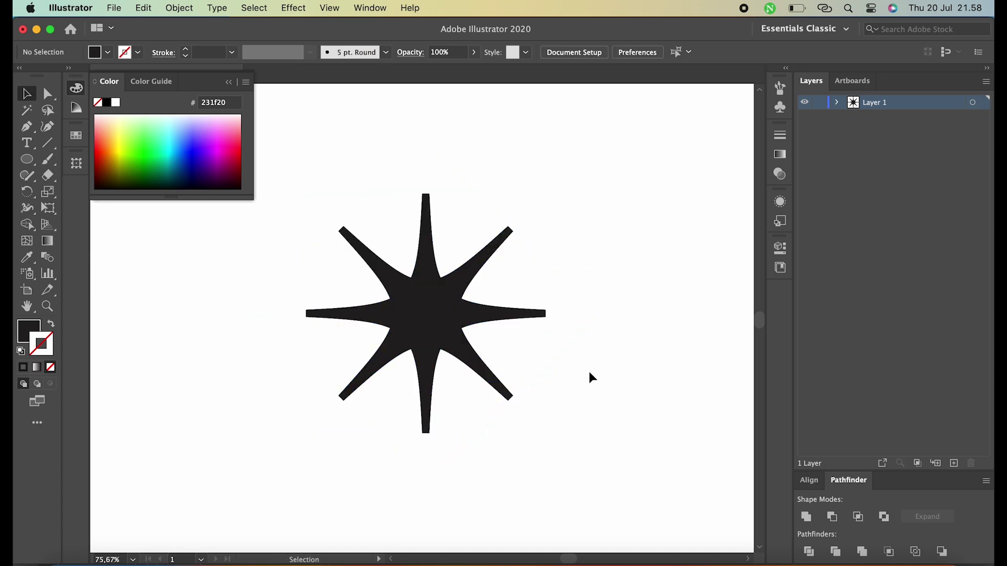
{"action": "left_click", "coordinate": [472, 314]}
{"action": "left_click", "coordinate": [76, 163]}
{"action": "left_click", "coordinate": [206, 178]}
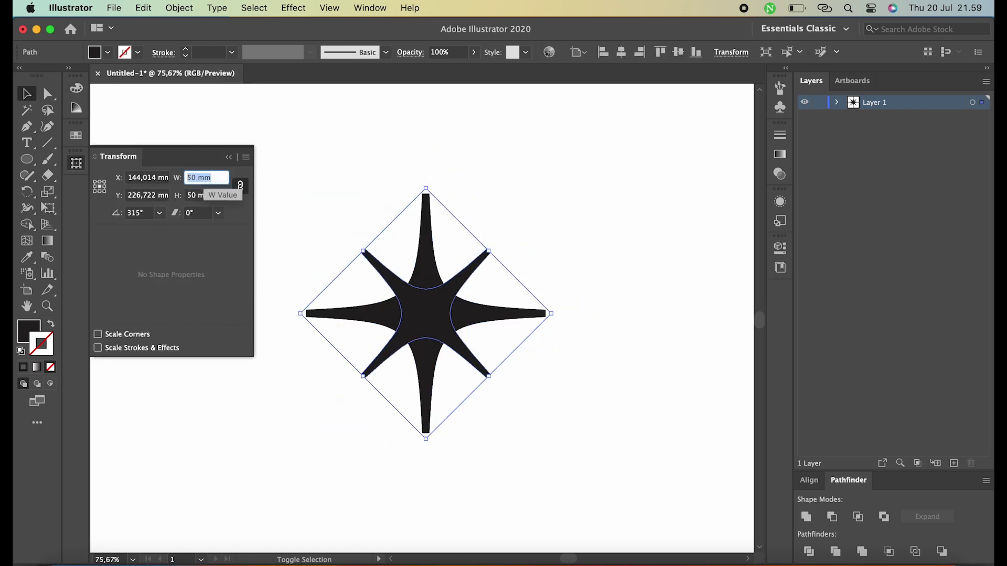
Step: Stretch the top and bottom spike tips farther up and down
{"action": "key", "text": "a"}
{"action": "left_click_drag", "start_coordinate": [398, 164], "coordinate": [484, 210]}
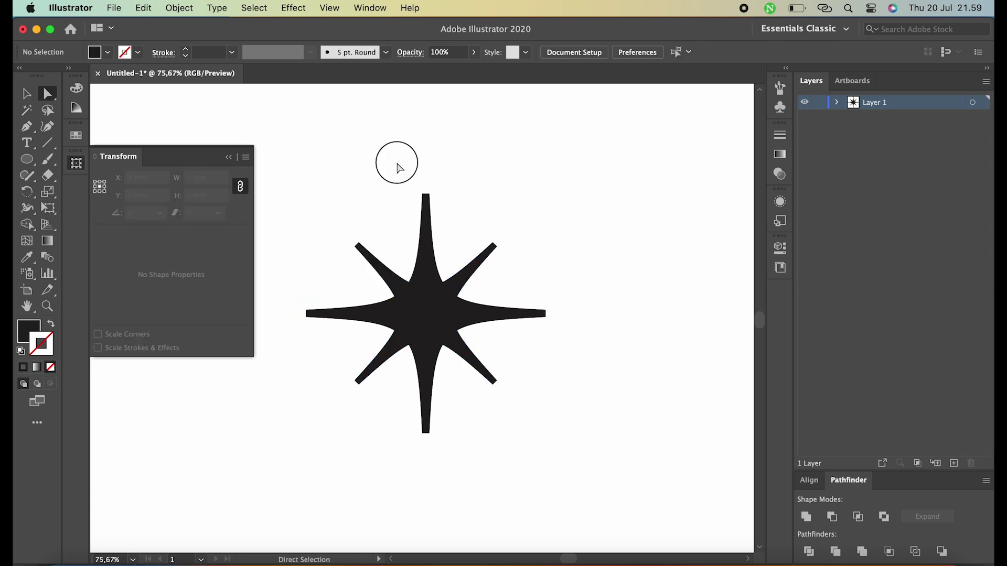
{"action": "key", "text": "shift+Up"}
{"action": "key", "text": "shift+Up"}
{"action": "key", "text": "shift+Up"}
{"action": "key", "text": "shift+Up"}
{"action": "key", "text": "shift+Up"}
{"action": "left_click_drag", "start_coordinate": [441, 450], "coordinate": [378, 407]}
{"action": "key", "text": "shift+Down"}
{"action": "key", "text": "shift+Down"}
{"action": "key", "text": "shift+Down"}
{"action": "key", "text": "shift+Down"}
{"action": "key", "text": "shift+Down"}
{"action": "key", "text": "shift+Down"}
{"action": "left_click", "coordinate": [377, 408]}
{"action": "key", "text": "v"}
{"action": "key", "text": "ctrl+0"}
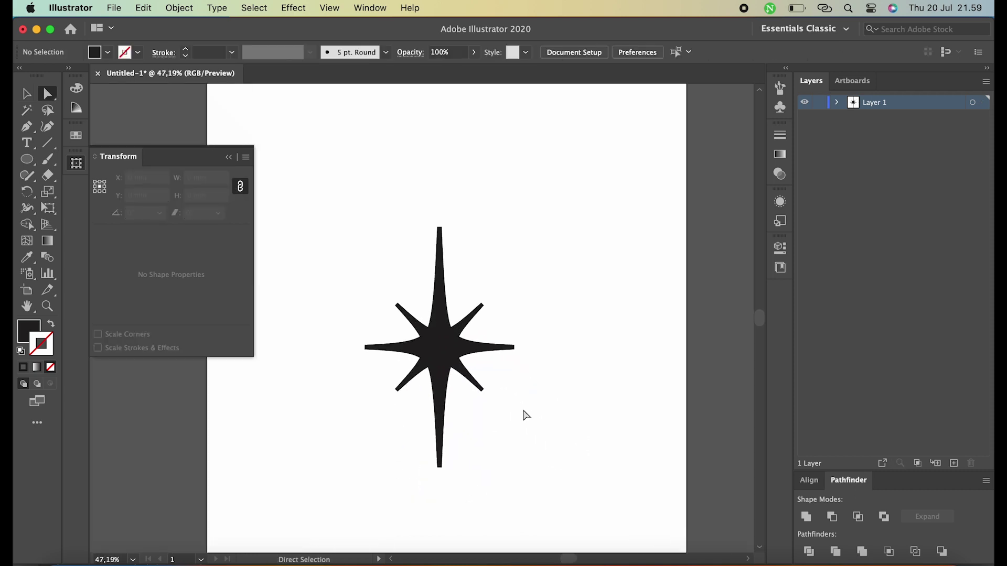
Step: Merge the stretched star pieces into one shape with Pathfinder Unite
{"action": "key", "text": "ctrl+a"}
{"action": "left_click", "coordinate": [806, 517]}
{"action": "left_click", "coordinate": [568, 378]}
{"action": "scroll", "coordinate": [568, 377], "scroll_direction": "up", "scroll_amount": 5}
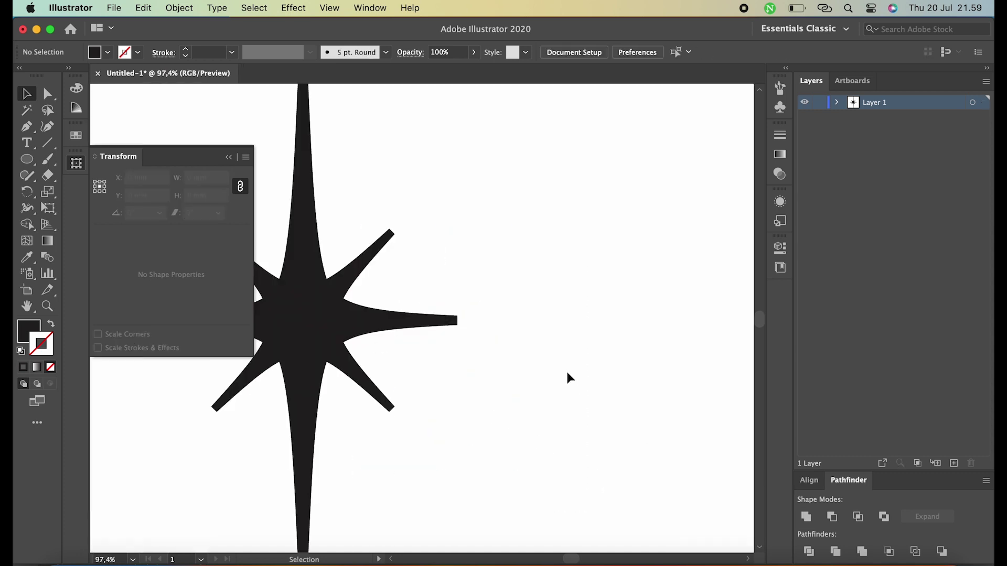
{"action": "scroll", "coordinate": [469, 375], "scroll_direction": "left", "scroll_amount": 3}
Step: Round the four inner corners of the star using the Corners radius
{"action": "key", "text": "a"}
{"action": "left_click", "coordinate": [450, 364]}
{"action": "scroll", "coordinate": [475, 398], "scroll_direction": "up", "scroll_amount": 3}
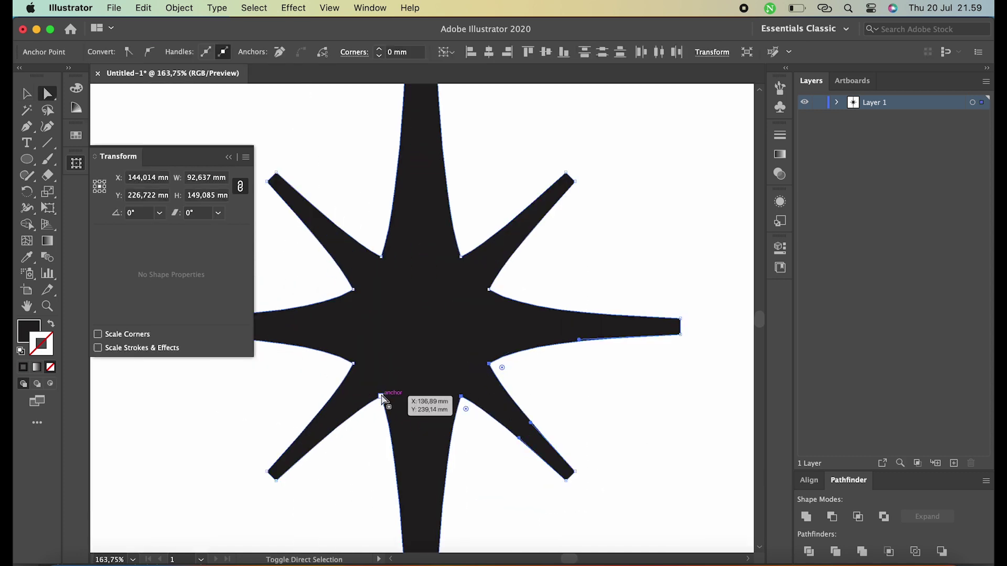
{"action": "left_click", "coordinate": [353, 290], "text": "shift"}
{"action": "left_click", "coordinate": [381, 257], "text": "shift"}
{"action": "left_click", "coordinate": [461, 257], "text": "shift"}
{"action": "left_click", "coordinate": [488, 290], "text": "shift"}
{"action": "left_click", "coordinate": [417, 52]}
{"action": "type", "text": "4"}
{"action": "key", "text": "Return"}
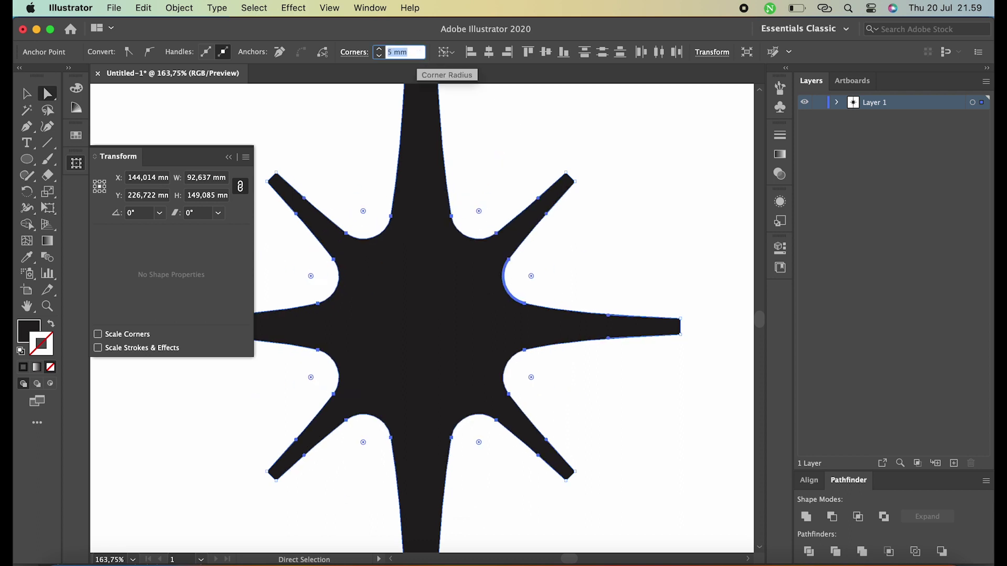
Step: Fit the artboard in view and select the whole finished star
{"action": "left_click", "coordinate": [460, 117]}
{"action": "key", "text": "super+0"}
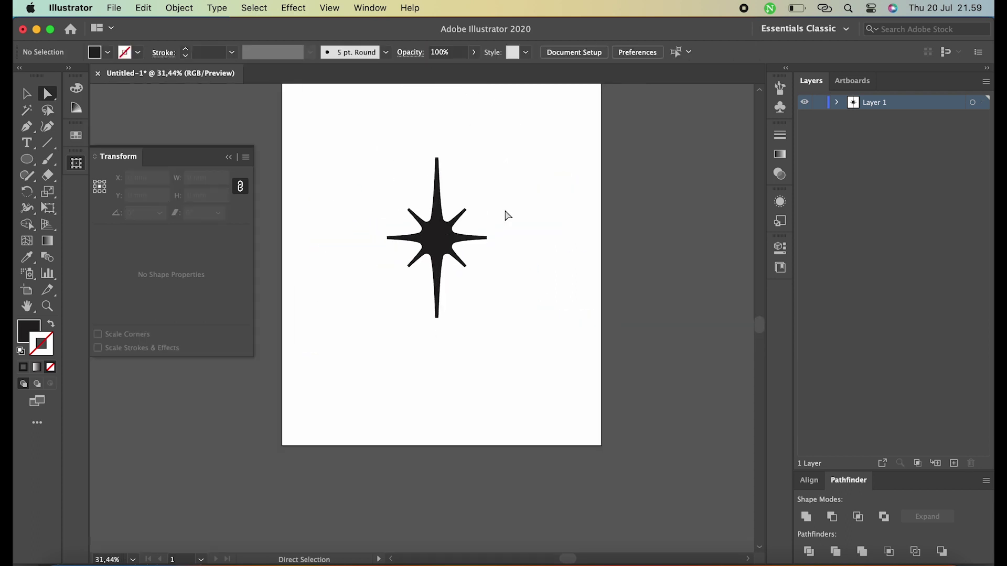
{"action": "key", "text": "v"}
{"action": "left_click", "coordinate": [407, 265]}
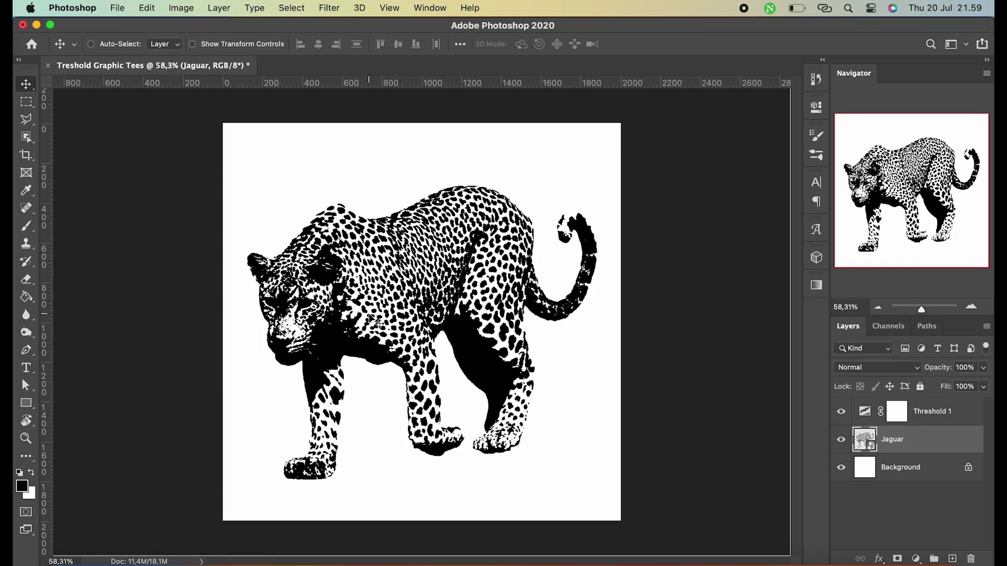
Step: Paste the star as shape layer Shape 1 above Threshold 1 and pick pure red for it
{"action": "key", "text": "super+v"}
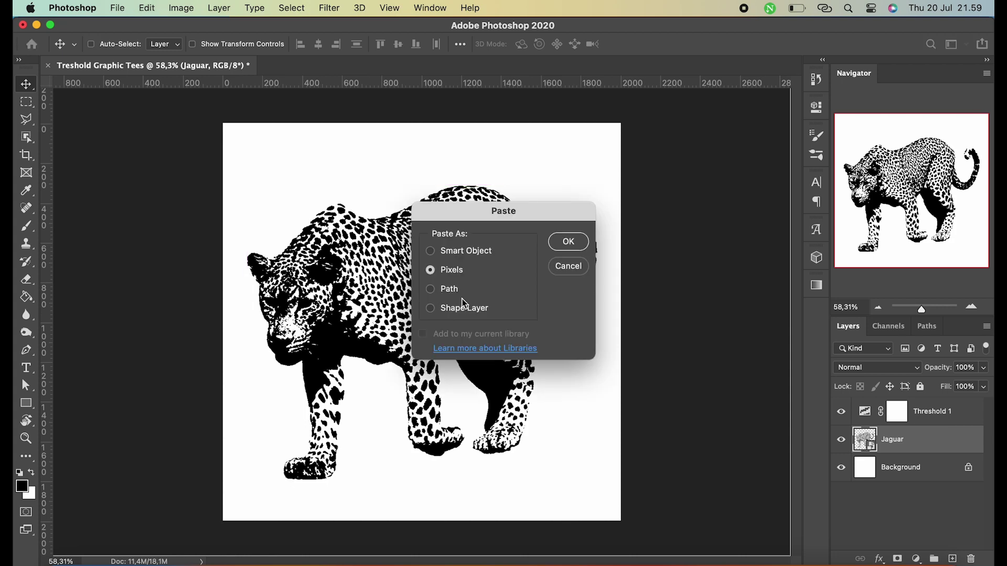
{"action": "left_click", "coordinate": [570, 242]}
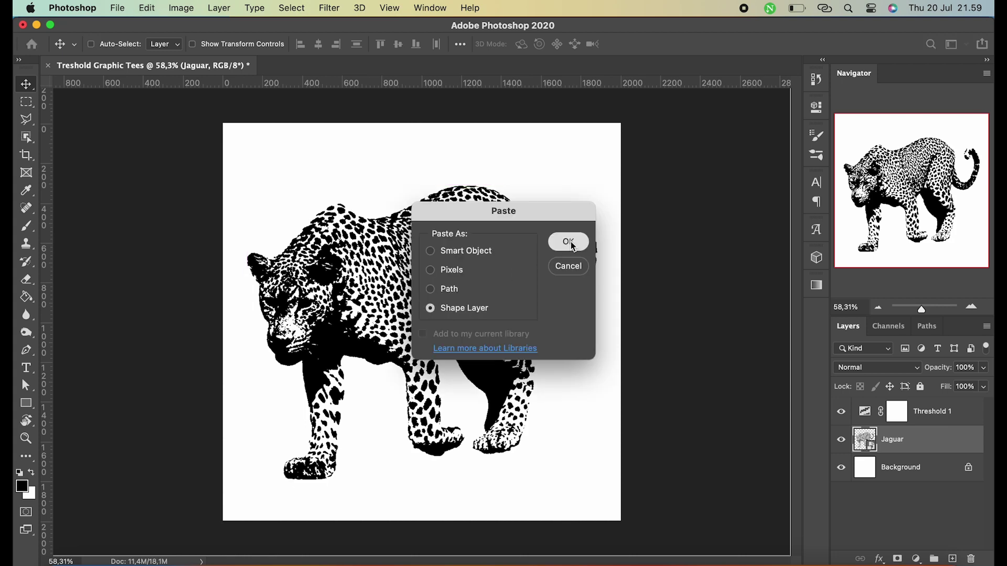
{"action": "left_click_drag", "start_coordinate": [909, 440], "coordinate": [886, 409]}
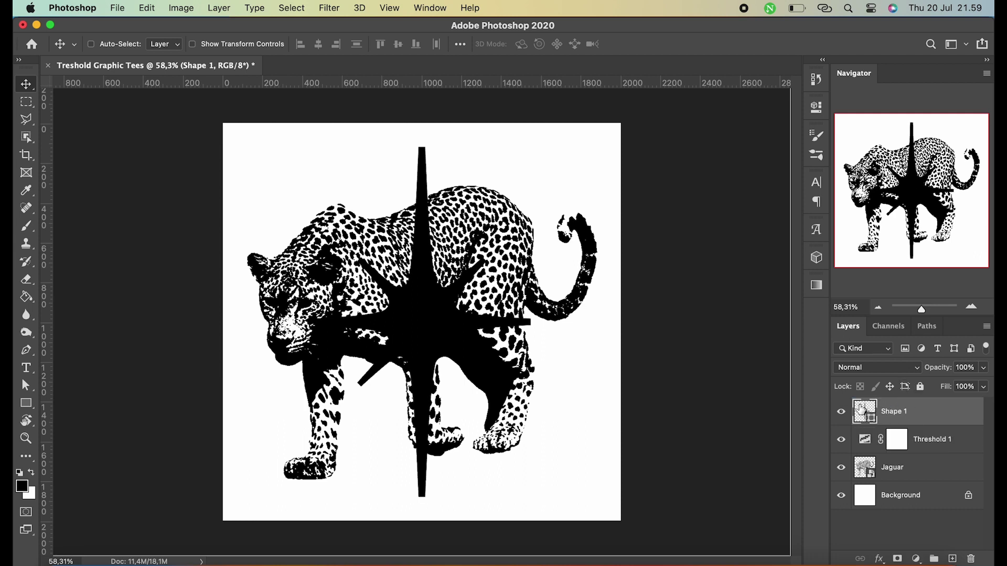
{"action": "double_click", "coordinate": [862, 409]}
{"action": "left_click_drag", "start_coordinate": [728, 273], "coordinate": [813, 146]}
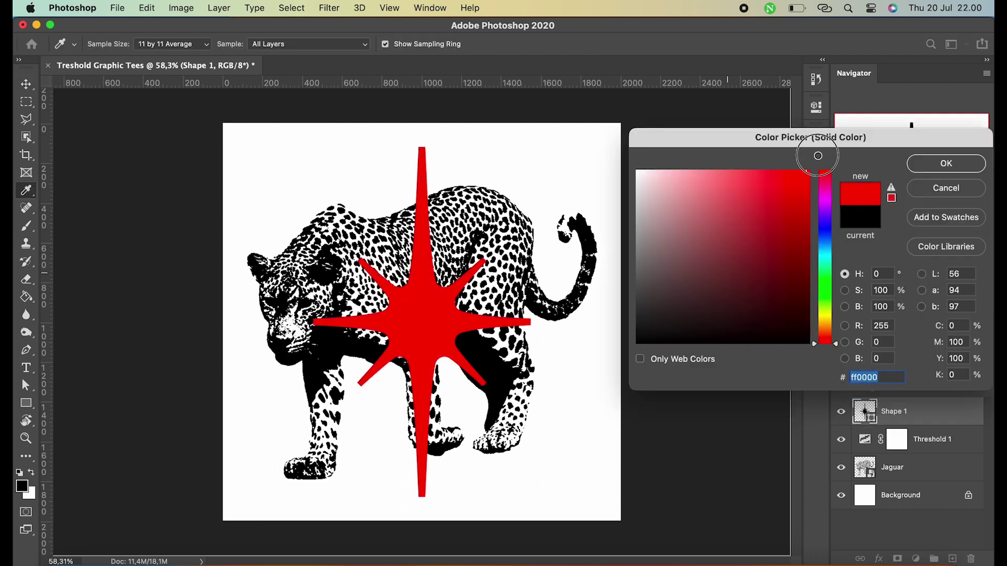
Step: Confirm #ff0000, scale the star to 15% over one eye, and drag a copy to the other
{"action": "left_click", "coordinate": [943, 165]}
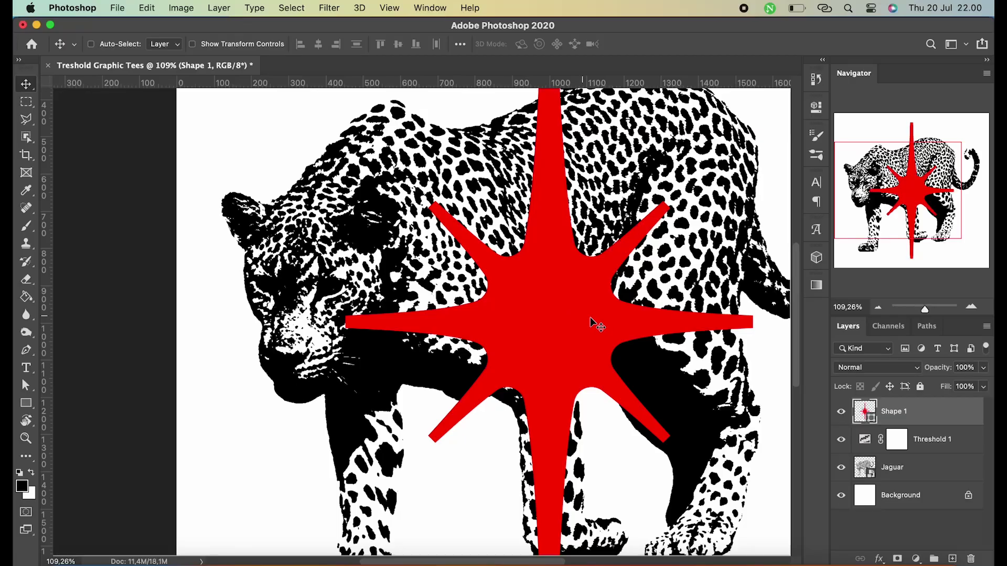
{"action": "left_click_drag", "start_coordinate": [596, 321], "coordinate": [391, 294]}
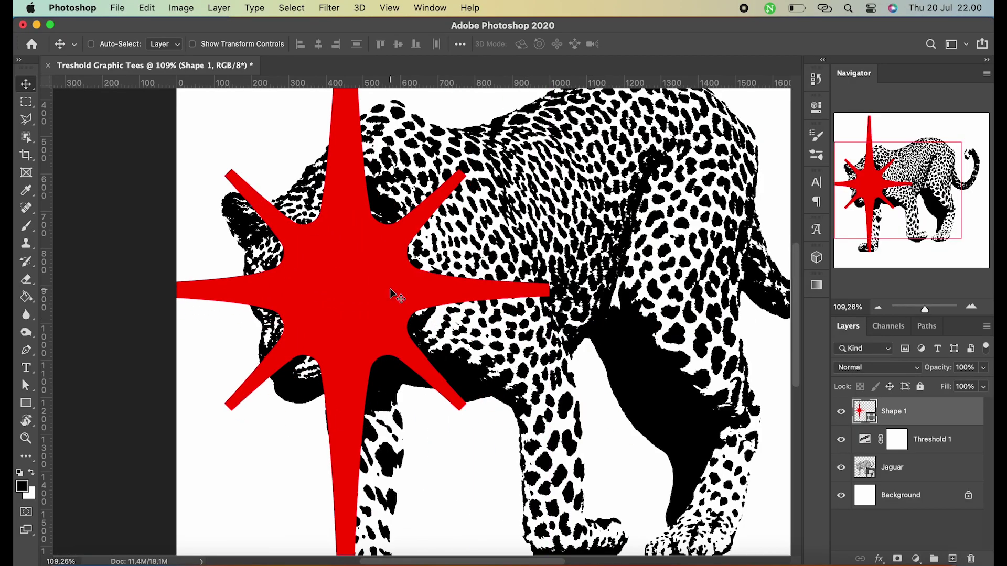
{"action": "key", "text": "ctrl+t"}
{"action": "left_click", "coordinate": [345, 44]}
{"action": "type", "text": "20"}
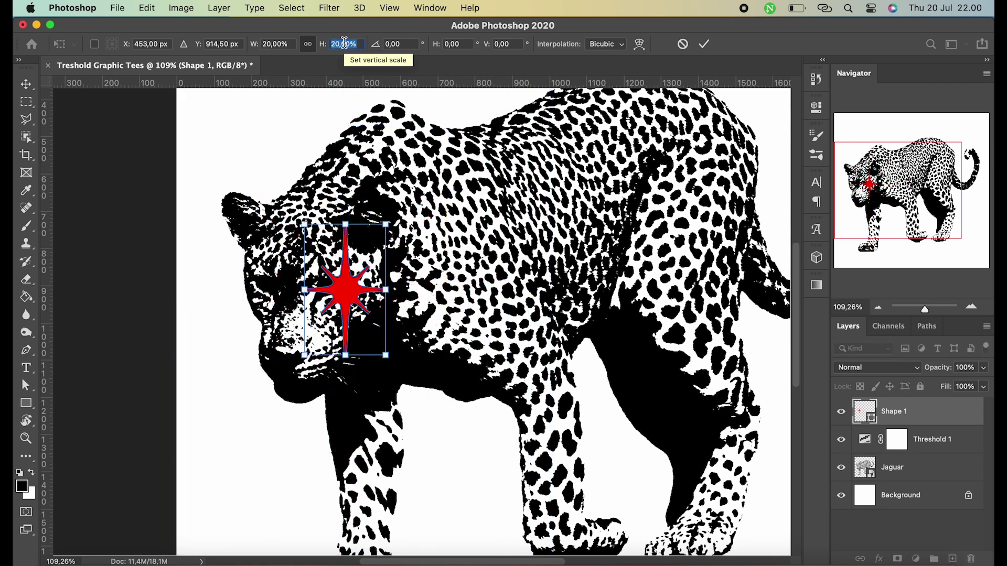
{"action": "type", "text": "17"}
{"action": "key", "text": "Return"}
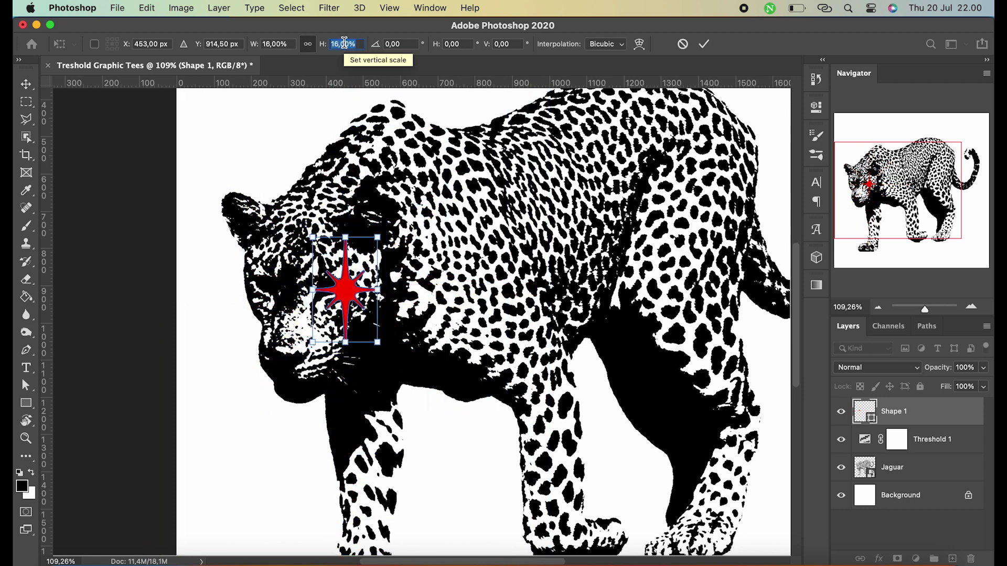
{"action": "type", "text": "15"}
{"action": "key", "text": "Return"}
{"action": "key", "text": "Return"}
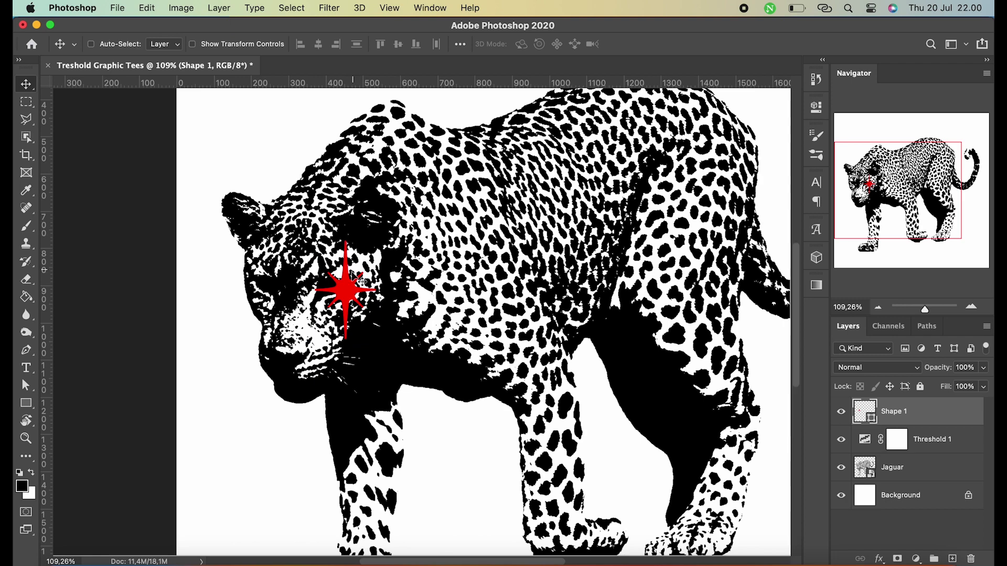
{"action": "scroll", "coordinate": [254, 292], "scroll_direction": "up", "scroll_amount": 3}
{"action": "mouse_move", "coordinate": [423, 307]}
{"action": "left_mouse_down"}
{"action": "mouse_move", "coordinate": [423, 349]}
{"action": "mouse_move", "coordinate": [393, 290]}
{"action": "mouse_move", "coordinate": [278, 286]}
{"action": "left_mouse_up"}
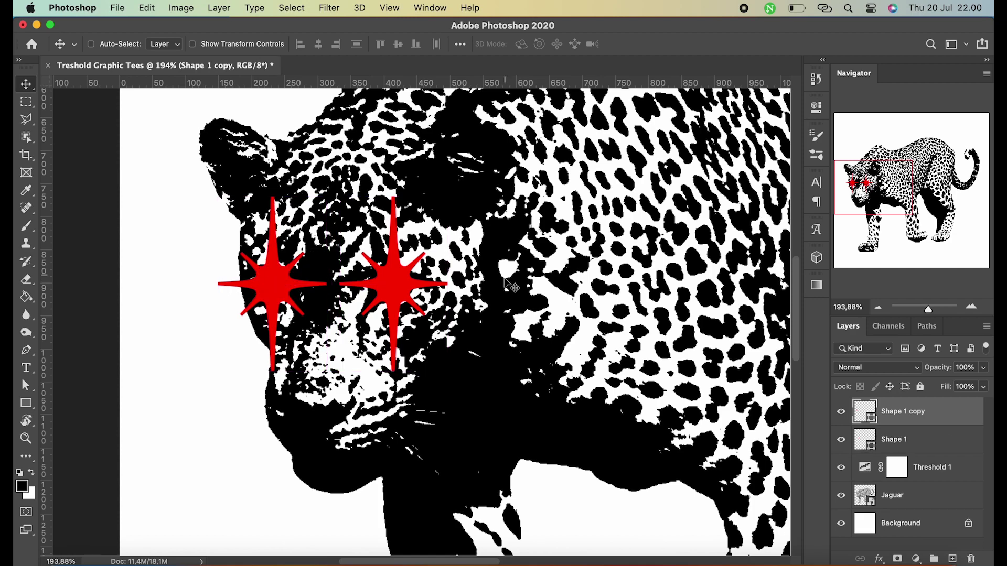
Step: Rotate the left eye's star about 90° so its long rays run horizontally
{"action": "scroll", "coordinate": [457, 282], "scroll_direction": "down", "scroll_amount": 6}
{"action": "scroll", "coordinate": [456, 282], "scroll_direction": "up", "scroll_amount": 2}
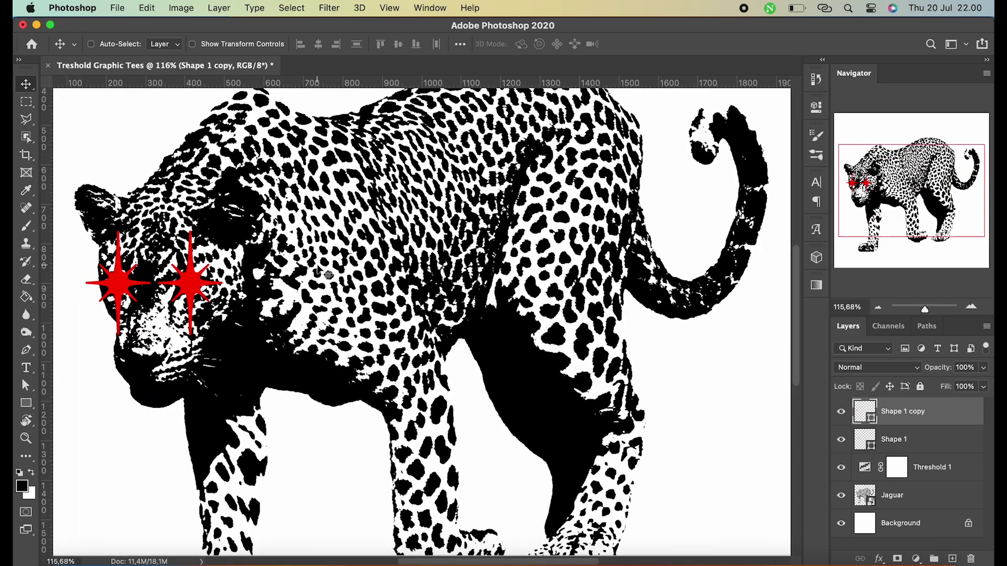
{"action": "scroll", "coordinate": [446, 294], "scroll_direction": "up", "scroll_amount": 2}
{"action": "scroll", "coordinate": [430, 307], "scroll_direction": "up", "scroll_amount": 2}
{"action": "key", "text": "ctrl+t"}
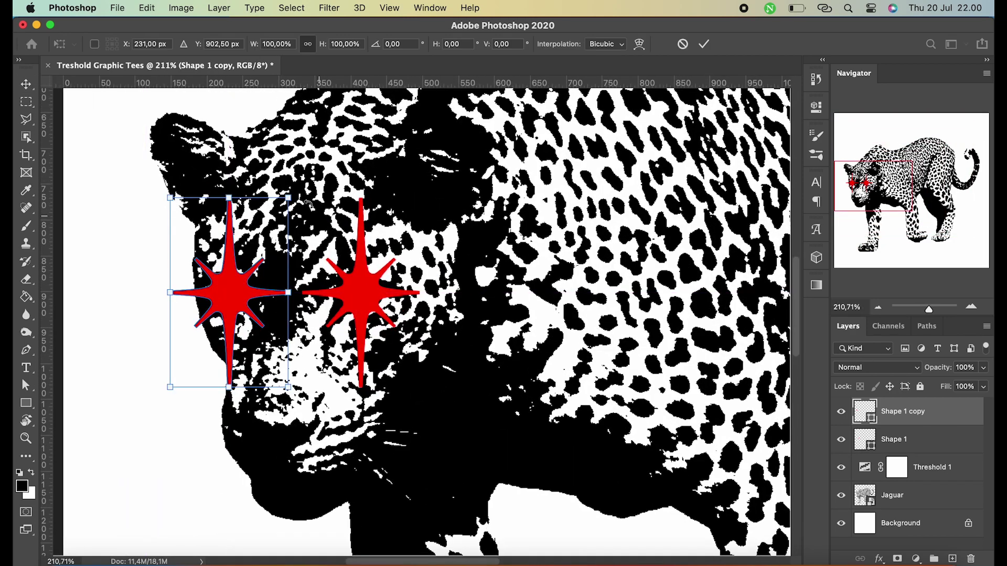
{"action": "left_click_drag", "start_coordinate": [315, 209], "coordinate": [396, 196]}
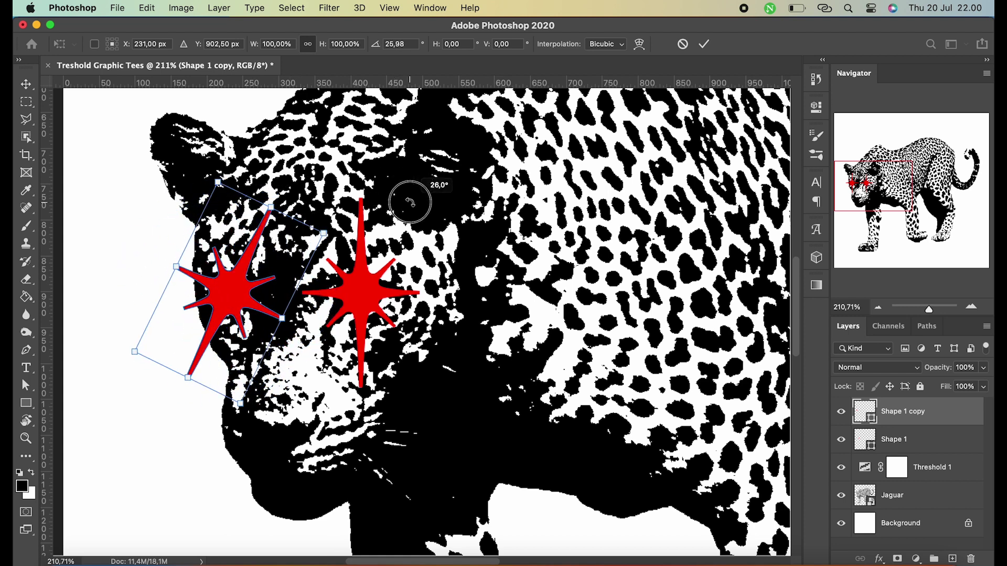
{"action": "left_click_drag", "start_coordinate": [395, 195], "coordinate": [423, 461]}
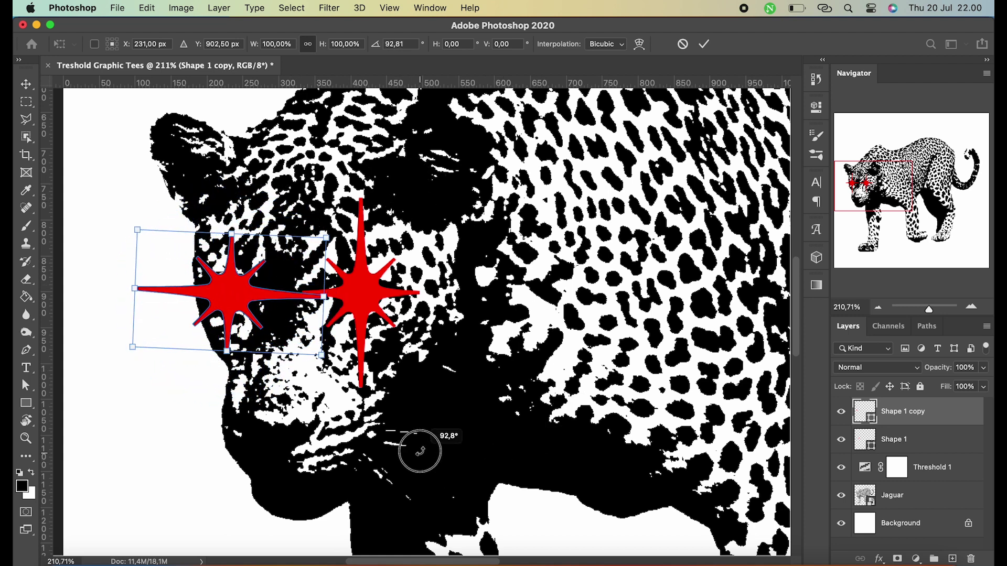
{"action": "key", "text": "Return"}
Step: Rotate the right eye's star about −91.6° to match
{"action": "left_click", "coordinate": [946, 437]}
{"action": "key", "text": "ctrl+t"}
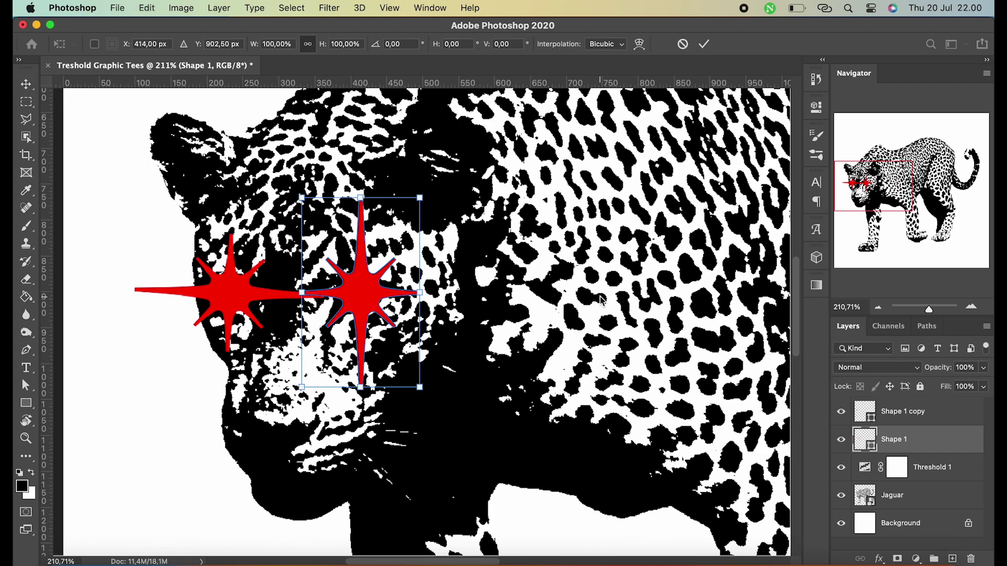
{"action": "left_click_drag", "start_coordinate": [427, 204], "coordinate": [260, 225]}
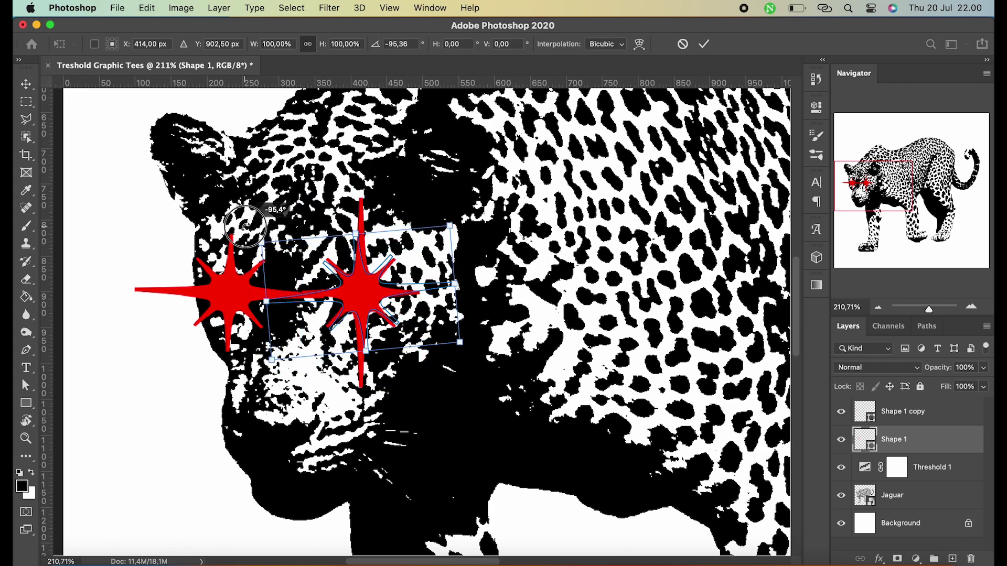
{"action": "key", "text": "Return"}
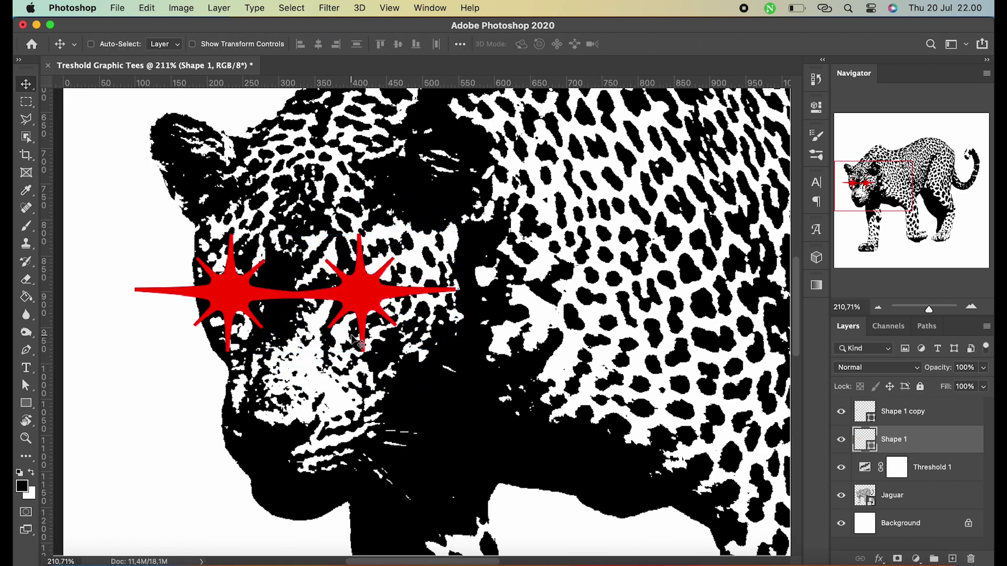
Step: Zoom out to view the whole jaguar and select both Shape layers together
{"action": "key", "text": "ctrl+0"}
{"action": "scroll", "coordinate": [360, 343], "scroll_direction": "up", "scroll_amount": 2}
{"action": "scroll", "coordinate": [372, 331], "scroll_direction": "up", "scroll_amount": 2}
{"action": "scroll", "coordinate": [388, 315], "scroll_direction": "up", "scroll_amount": 2}
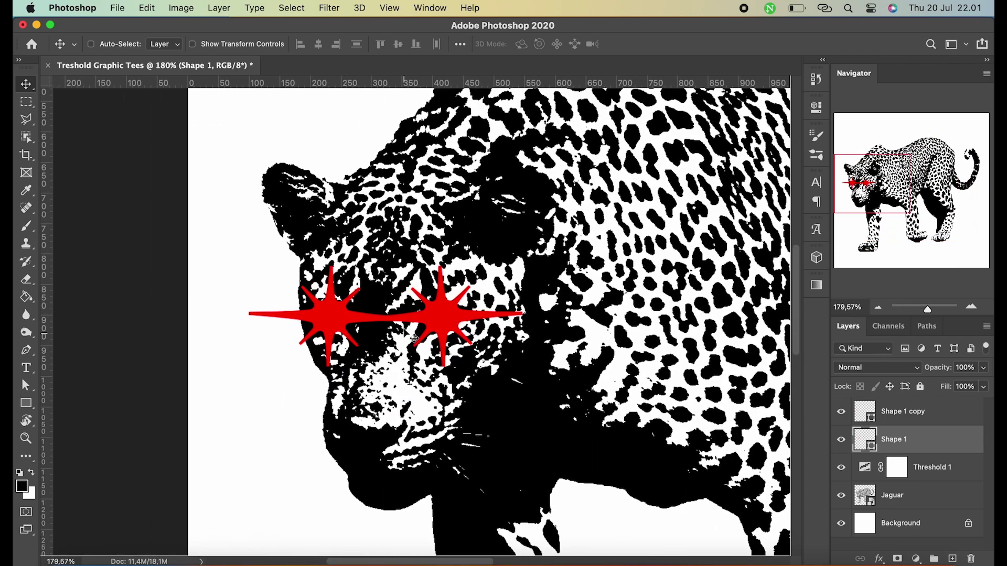
{"action": "scroll", "coordinate": [400, 305], "scroll_direction": "up", "scroll_amount": 2}
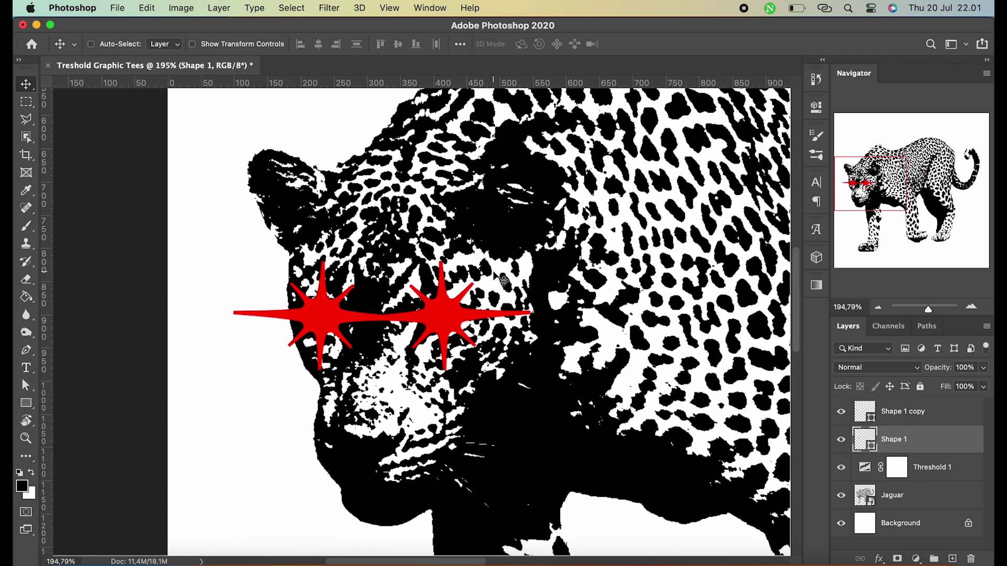
{"action": "scroll", "coordinate": [504, 281], "scroll_direction": "right", "scroll_amount": 3}
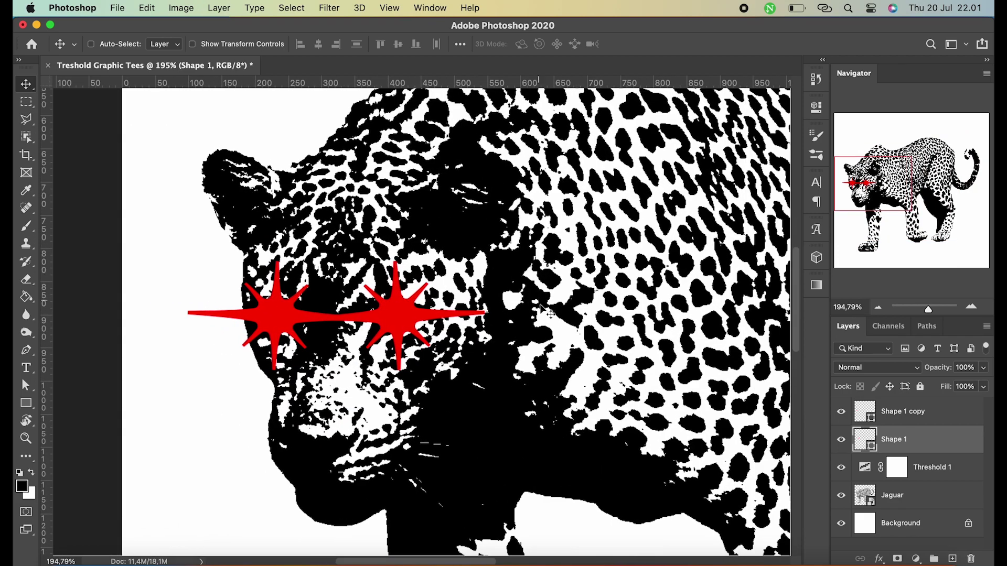
{"action": "scroll", "coordinate": [545, 312], "scroll_direction": "down", "scroll_amount": 2}
{"action": "scroll", "coordinate": [546, 313], "scroll_direction": "down", "scroll_amount": 2}
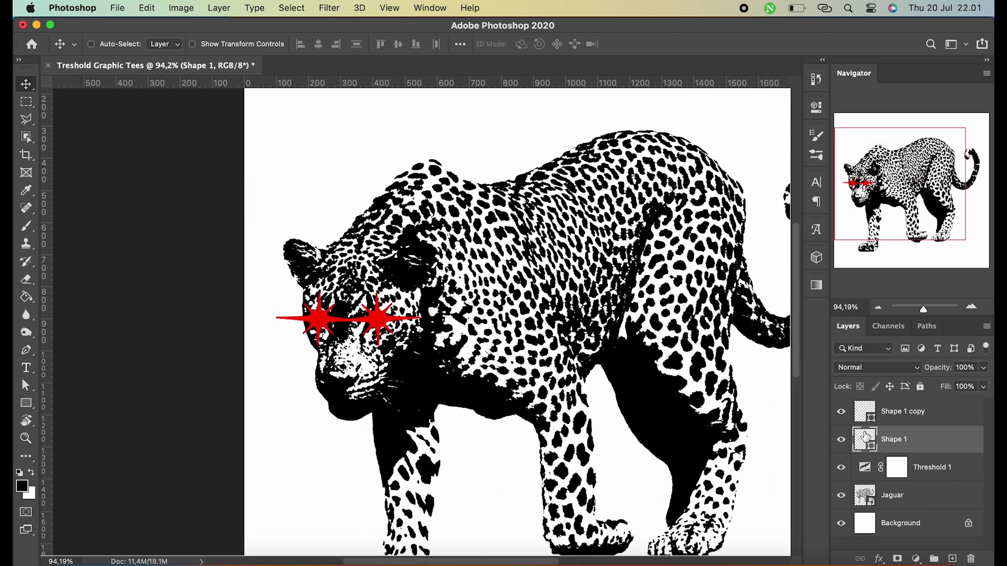
{"action": "left_click", "coordinate": [898, 419], "text": "super"}
{"action": "scroll", "coordinate": [322, 326], "scroll_direction": "up", "scroll_amount": 2}
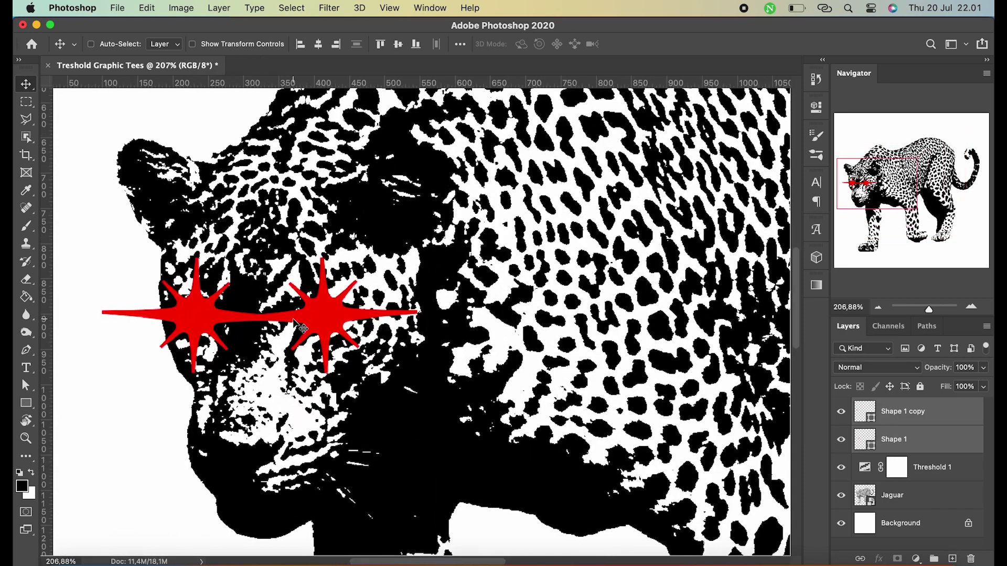
{"action": "scroll", "coordinate": [312, 318], "scroll_direction": "up", "scroll_amount": 1}
{"action": "scroll", "coordinate": [297, 299], "scroll_direction": "up", "scroll_amount": 2}
{"action": "scroll", "coordinate": [278, 278], "scroll_direction": "up", "scroll_amount": 2}
{"action": "scroll", "coordinate": [278, 278], "scroll_direction": "down", "scroll_amount": 2}
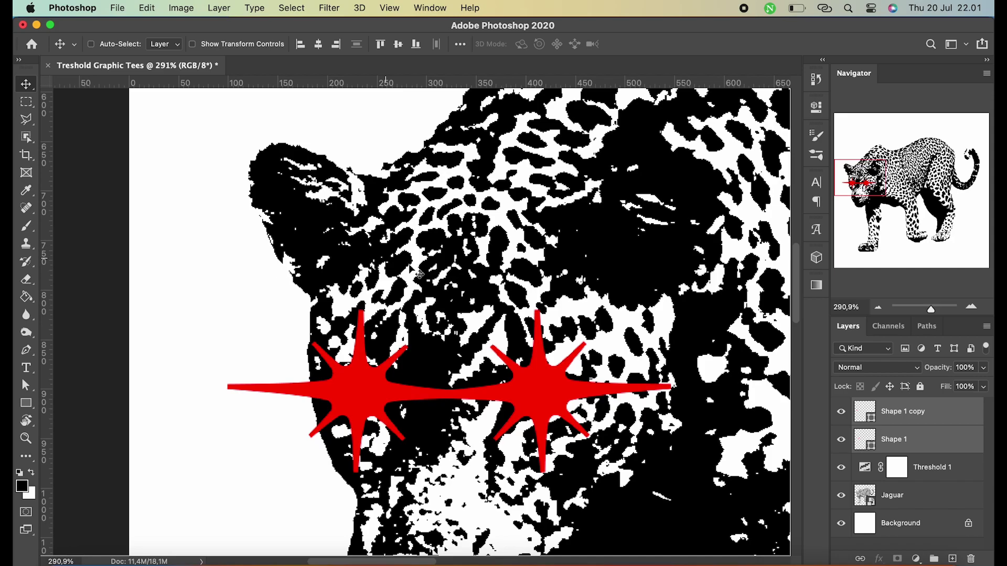
{"action": "scroll", "coordinate": [315, 276], "scroll_direction": "down", "scroll_amount": 2}
{"action": "scroll", "coordinate": [367, 274], "scroll_direction": "down", "scroll_amount": 2}
{"action": "scroll", "coordinate": [415, 272], "scroll_direction": "down", "scroll_amount": 2}
{"action": "scroll", "coordinate": [415, 272], "scroll_direction": "down", "scroll_amount": 2}
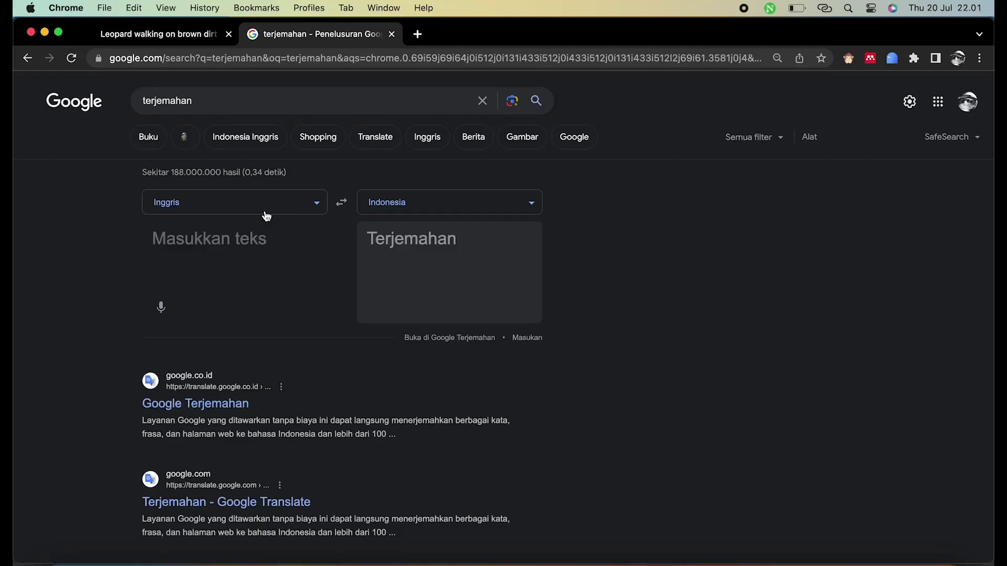
Step: Translate 'Jaguar' into Arabic, copy the result جاكوار, and return to Photoshop
{"action": "left_click", "coordinate": [317, 203]}
{"action": "left_click", "coordinate": [227, 258]}
{"action": "type", "text": "Jaguar"}
{"action": "left_click", "coordinate": [375, 310]}
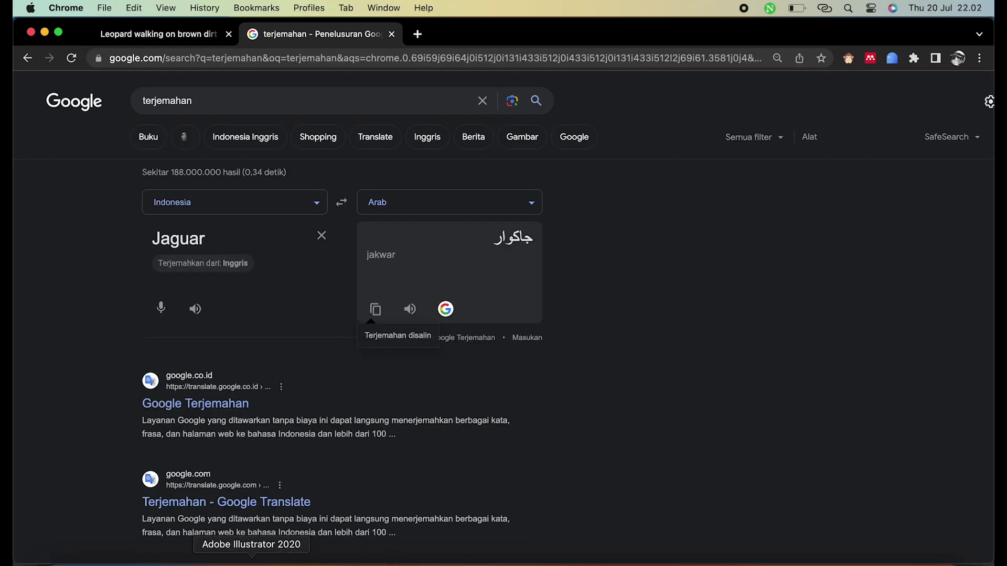
{"action": "left_click", "coordinate": [213, 551]}
{"action": "scroll", "coordinate": [498, 368], "scroll_direction": "down", "scroll_amount": 3}
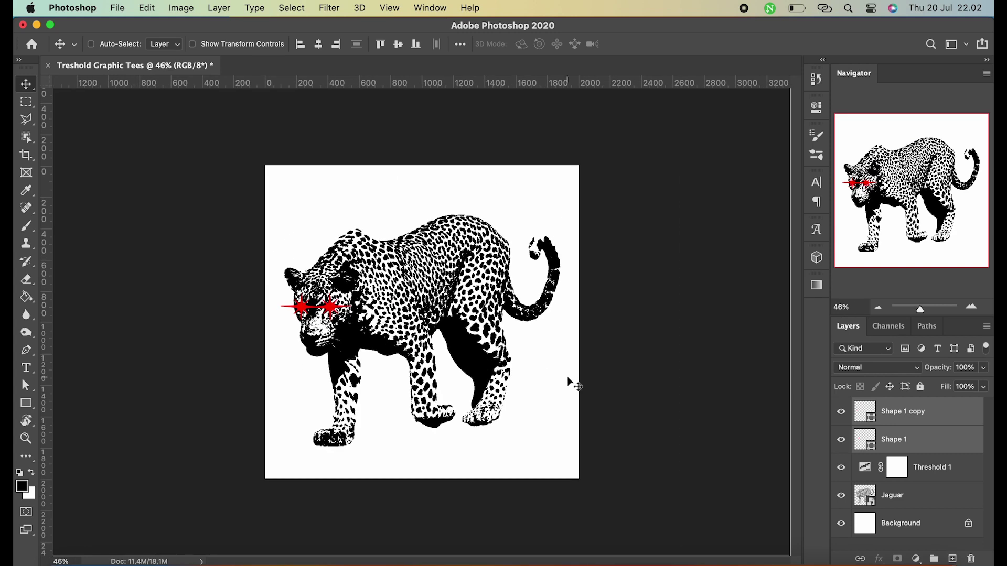
Step: Group the four jaguar artwork layers into Group 1
{"action": "left_click", "coordinate": [964, 422]}
{"action": "left_click", "coordinate": [950, 493], "text": "shift"}
{"action": "key", "text": "super+g"}
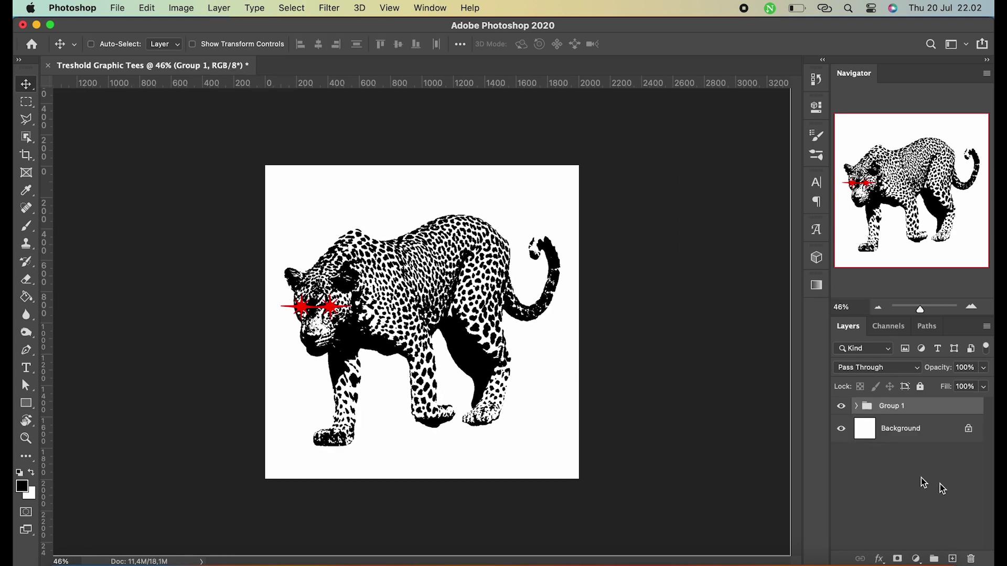
{"action": "scroll", "coordinate": [454, 384], "scroll_direction": "up", "scroll_amount": 2}
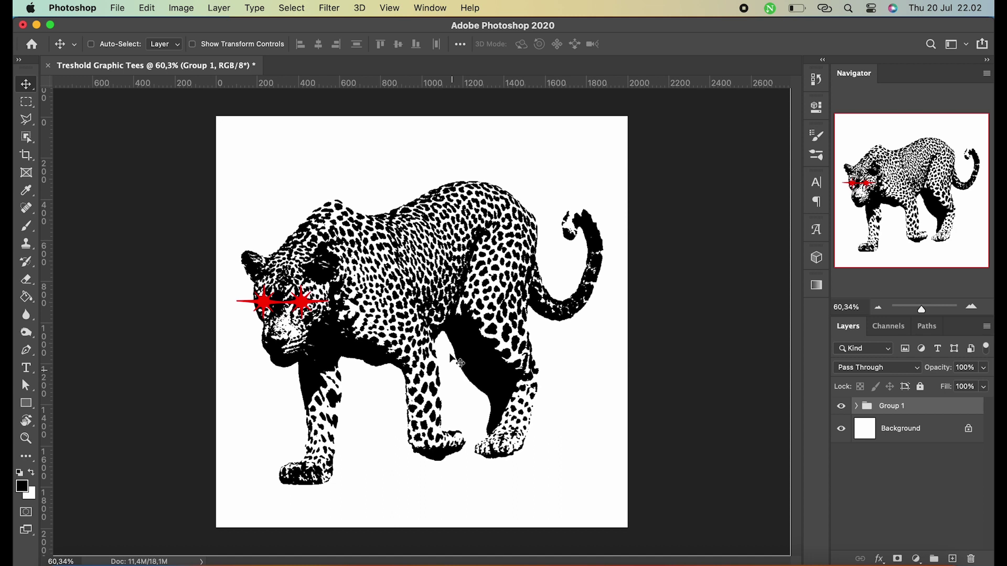
{"action": "right_click", "coordinate": [450, 288]}
Step: Add the Arabic word جاكوار as text and scale it up to span the leopard
{"action": "left_click", "coordinate": [26, 369]}
{"action": "left_click", "coordinate": [383, 184]}
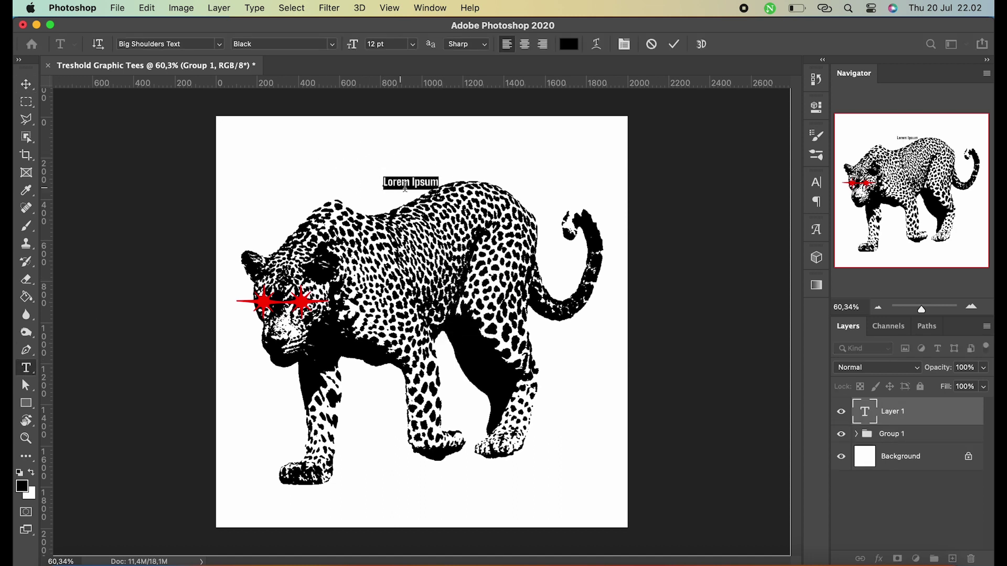
{"action": "type", "text": "جگوار"}
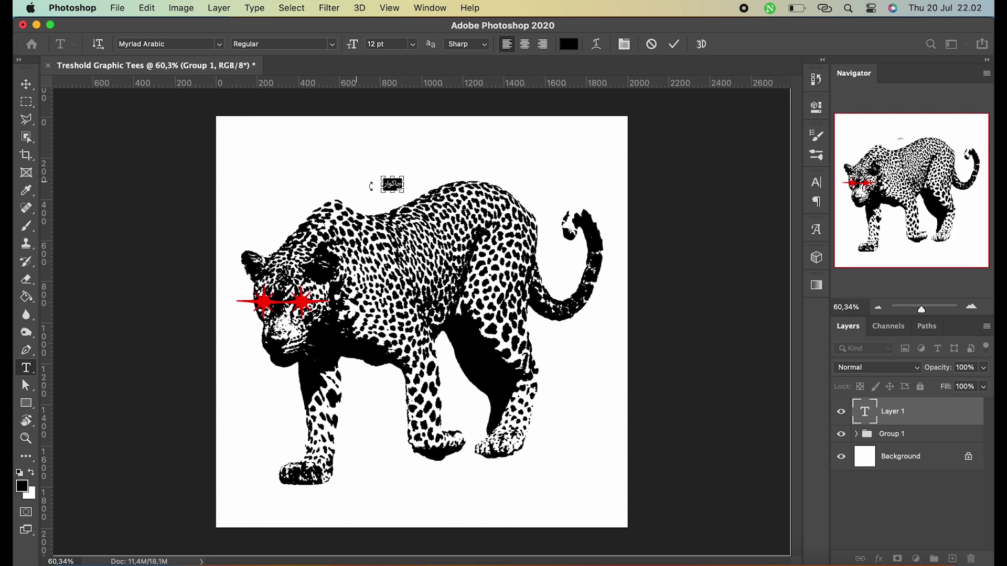
{"action": "left_click_drag", "start_coordinate": [403, 193], "coordinate": [602, 383]}
{"action": "key", "text": "ctrl+z"}
{"action": "mouse_move", "coordinate": [383, 179]}
{"action": "left_mouse_down"}
{"action": "mouse_move", "coordinate": [247, 119]}
{"action": "mouse_move", "coordinate": [241, 90]}
{"action": "left_mouse_up"}
{"action": "left_click_drag", "start_coordinate": [401, 194], "coordinate": [632, 370]}
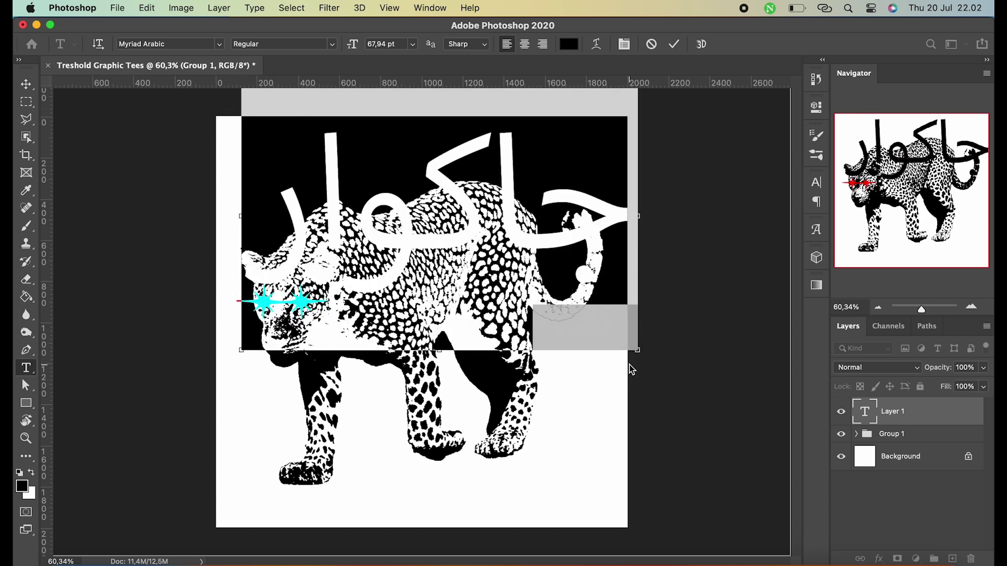
Step: Colour the Arabic word pure red #ff0000 and move it down over the leopard's body
{"action": "left_click", "coordinate": [570, 46]}
{"action": "left_click_drag", "start_coordinate": [753, 180], "coordinate": [862, 144]}
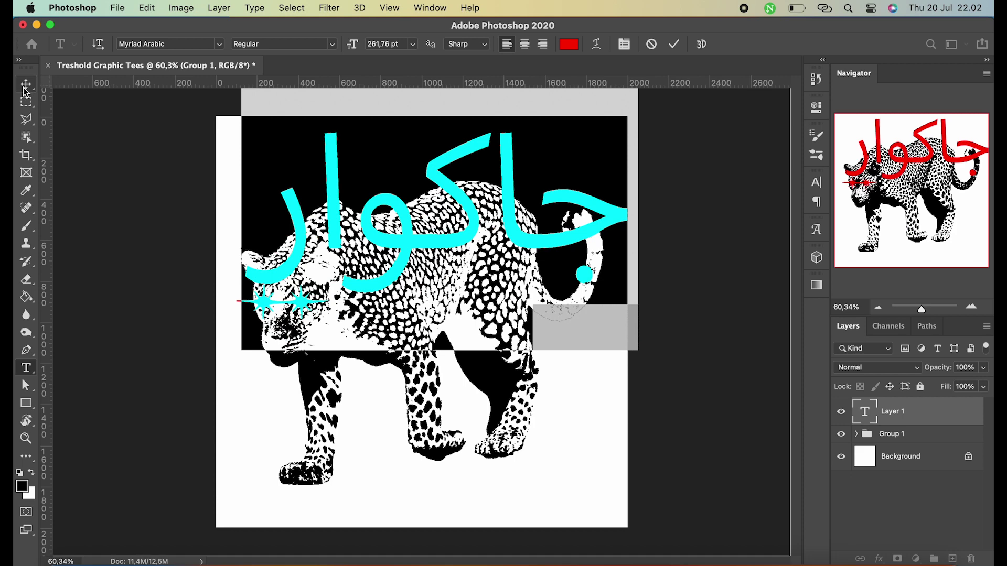
{"action": "left_click", "coordinate": [24, 87]}
{"action": "left_click_drag", "start_coordinate": [432, 235], "coordinate": [432, 398]}
{"action": "double_click", "coordinate": [433, 397]}
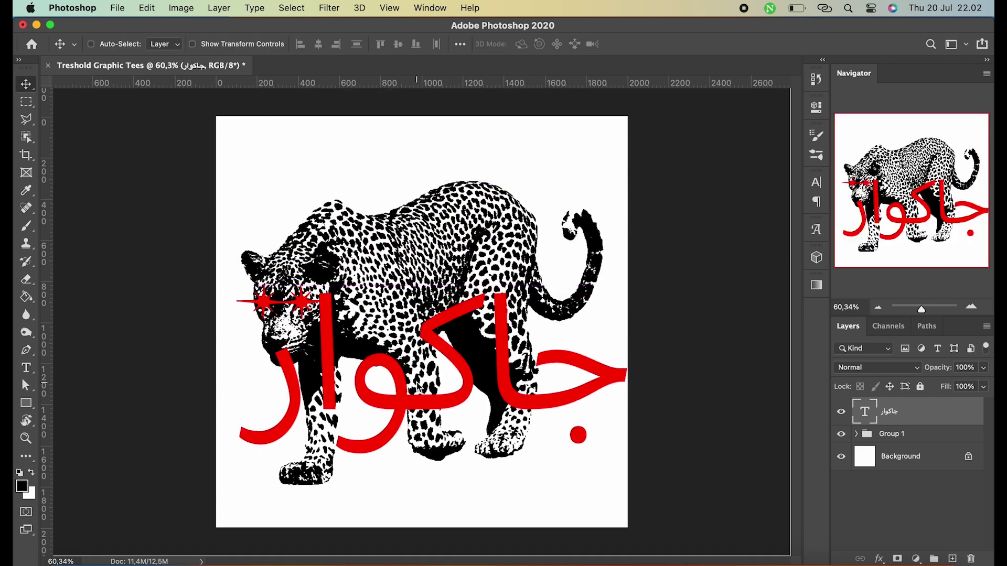
{"action": "key", "text": "super+a"}
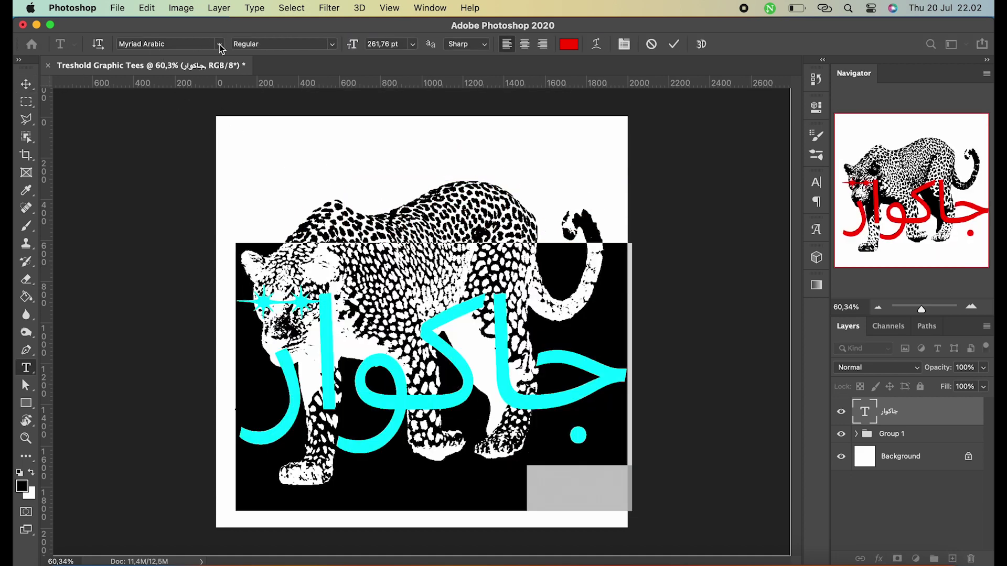
Step: Set the Arabic word's font to Noto Nastaliq Urdu
{"action": "left_click", "coordinate": [219, 44]}
{"action": "scroll", "coordinate": [287, 368], "scroll_direction": "down", "scroll_amount": 3}
{"action": "scroll", "coordinate": [286, 376], "scroll_direction": "down", "scroll_amount": 3}
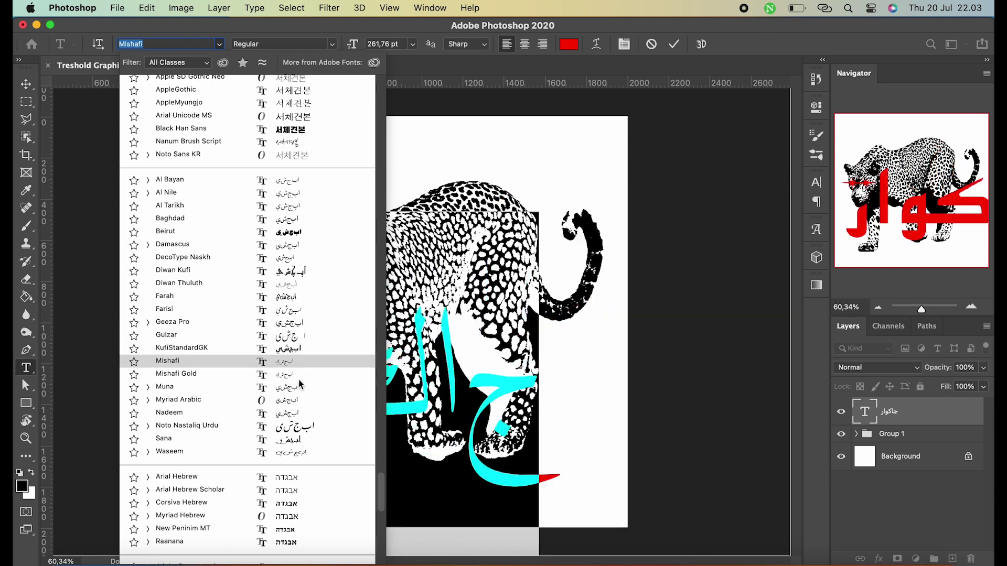
{"action": "left_click", "coordinate": [307, 425]}
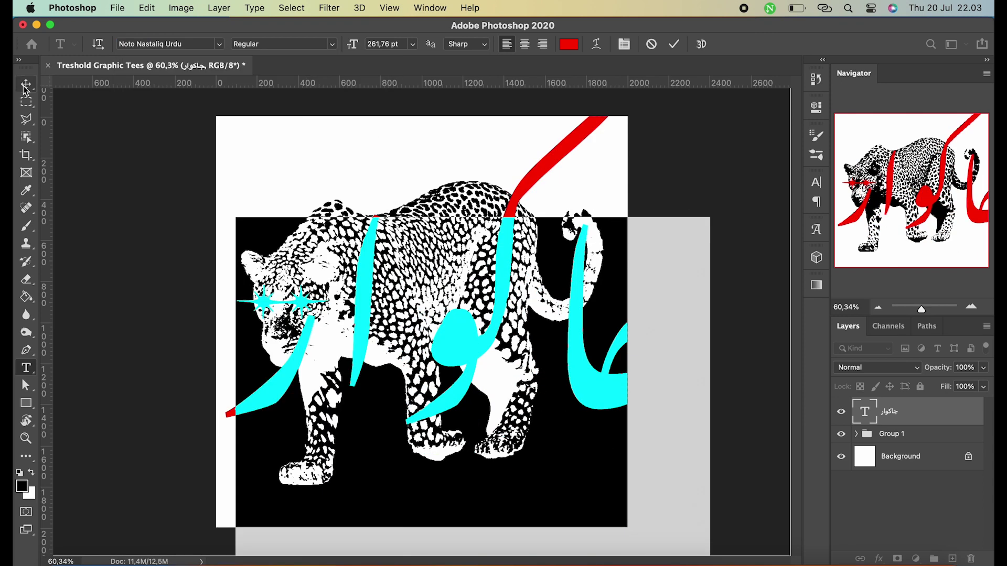
{"action": "left_click", "coordinate": [23, 86]}
Step: Narrow the Arabic word to about 62% width across the leopard
{"action": "key", "text": "ctrl+t"}
{"action": "left_click_drag", "start_coordinate": [709, 401], "coordinate": [581, 376]}
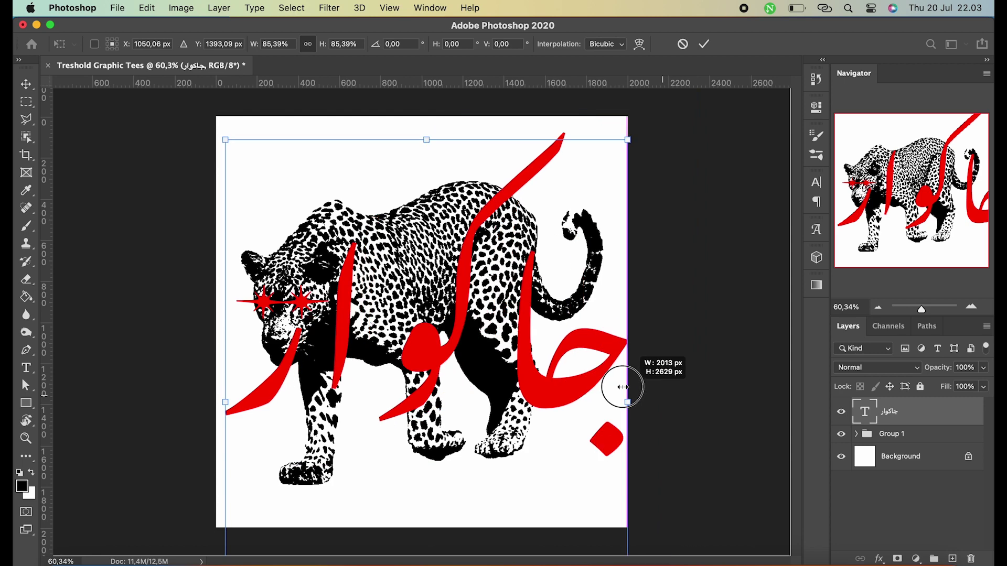
{"action": "left_click_drag", "start_coordinate": [225, 406], "coordinate": [281, 404]}
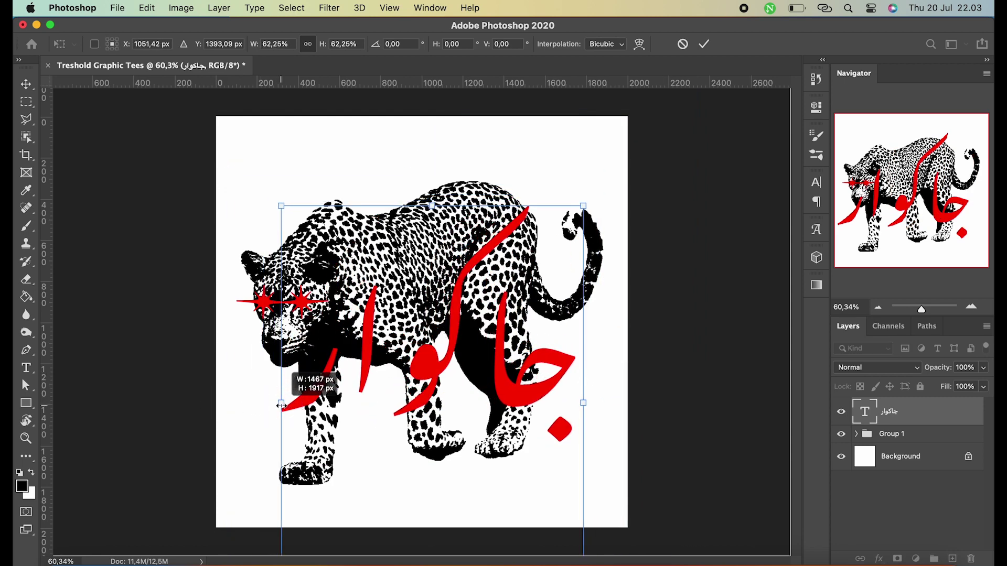
{"action": "key", "text": "Return"}
{"action": "double_click", "coordinate": [514, 335]}
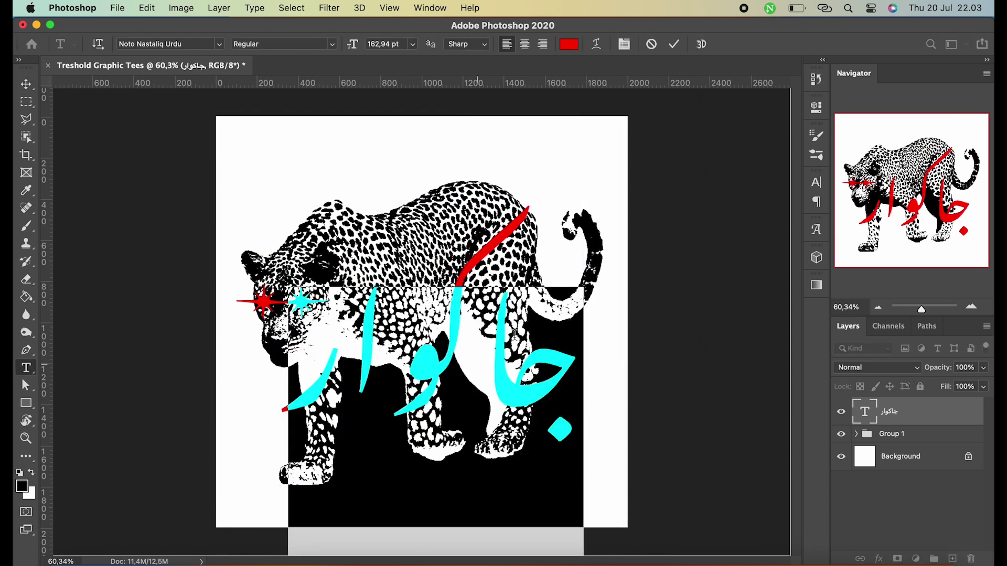
Step: Set the Arabic word's tracking to -60 in the Character panel and commit the text
{"action": "left_click", "coordinate": [817, 183]}
{"action": "left_click", "coordinate": [773, 232]}
{"action": "type", "text": "-200"}
{"action": "key", "text": "Return"}
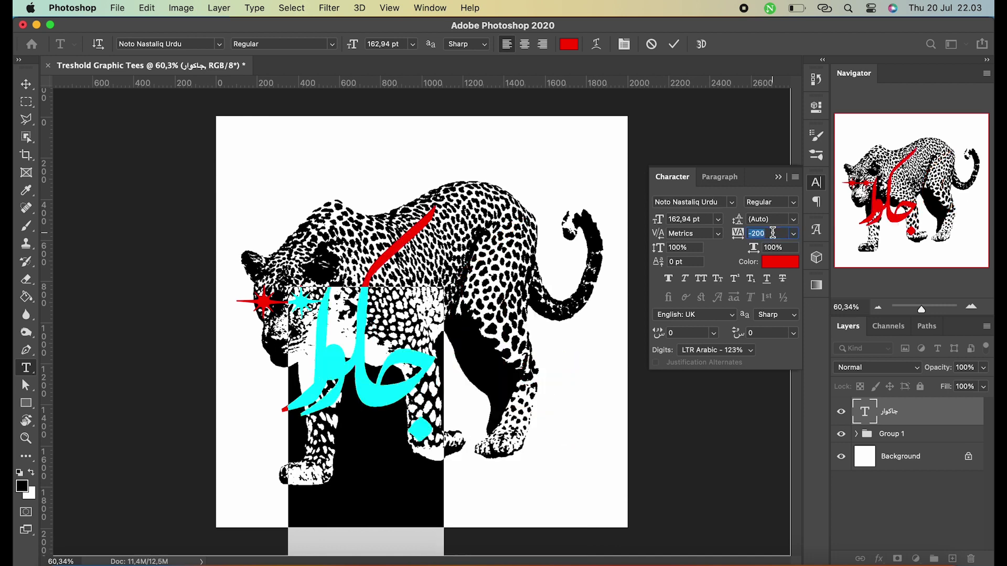
{"action": "type", "text": "20"}
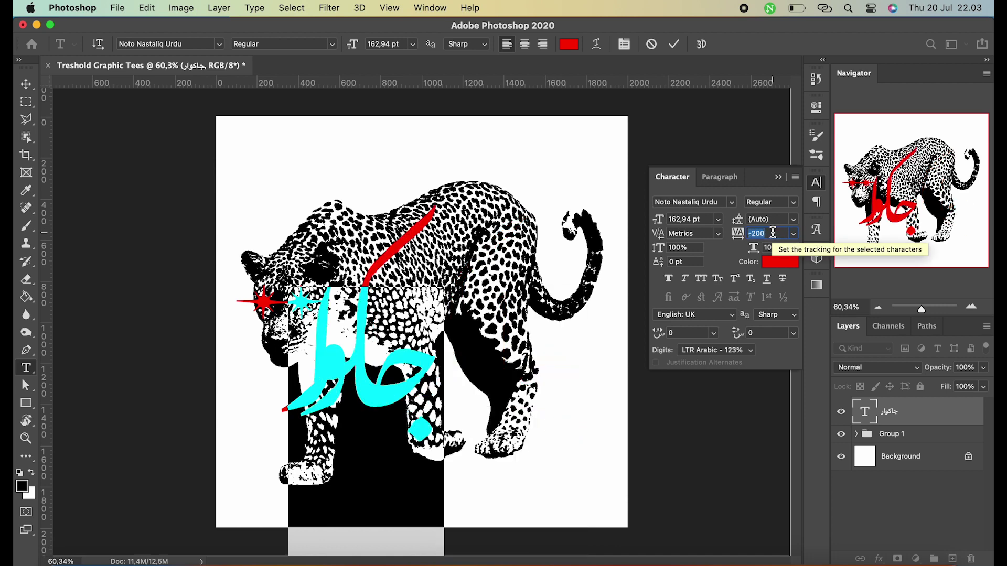
{"action": "type", "text": "-40"}
{"action": "key", "text": "Return"}
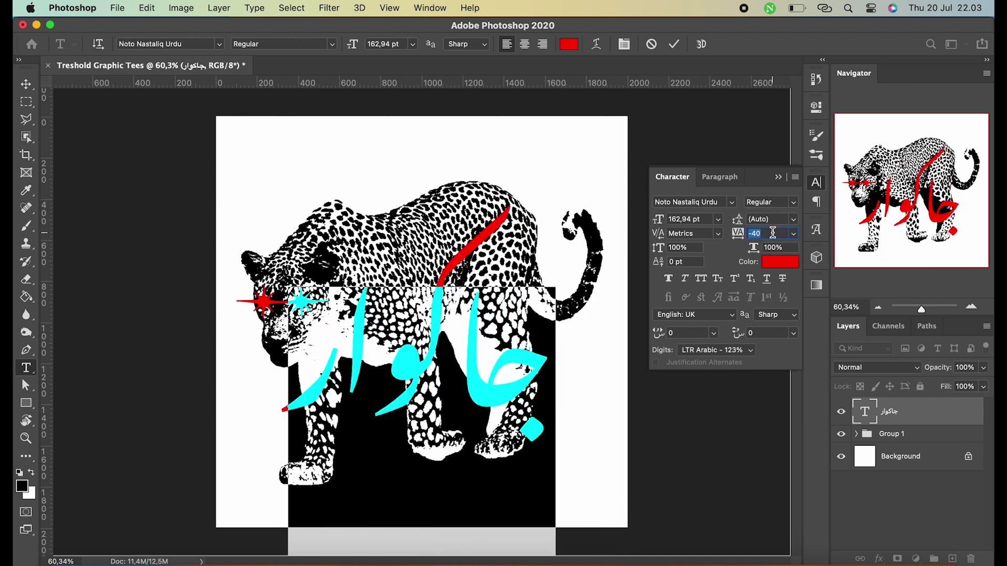
{"action": "type", "text": "60"}
{"action": "key", "text": "Return"}
{"action": "key", "text": "Down"}
{"action": "key", "text": "Down"}
{"action": "key", "text": "Down"}
{"action": "key", "text": "Down"}
{"action": "key", "text": "Down"}
{"action": "key", "text": "Down"}
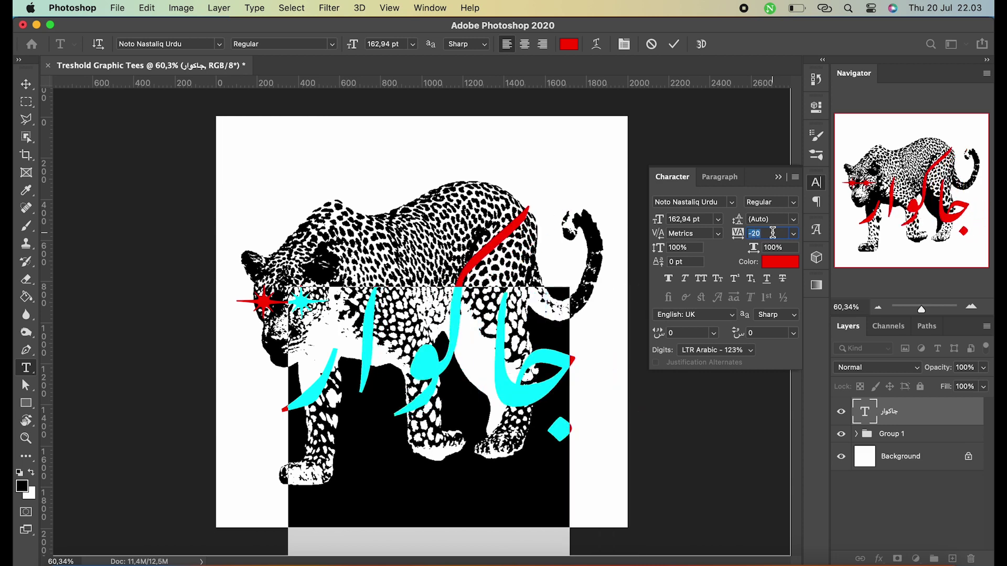
{"action": "key", "text": "Down"}
{"action": "key", "text": "Down"}
{"action": "key", "text": "Down"}
{"action": "key", "text": "Down"}
{"action": "key", "text": "Down"}
{"action": "key", "text": "Down"}
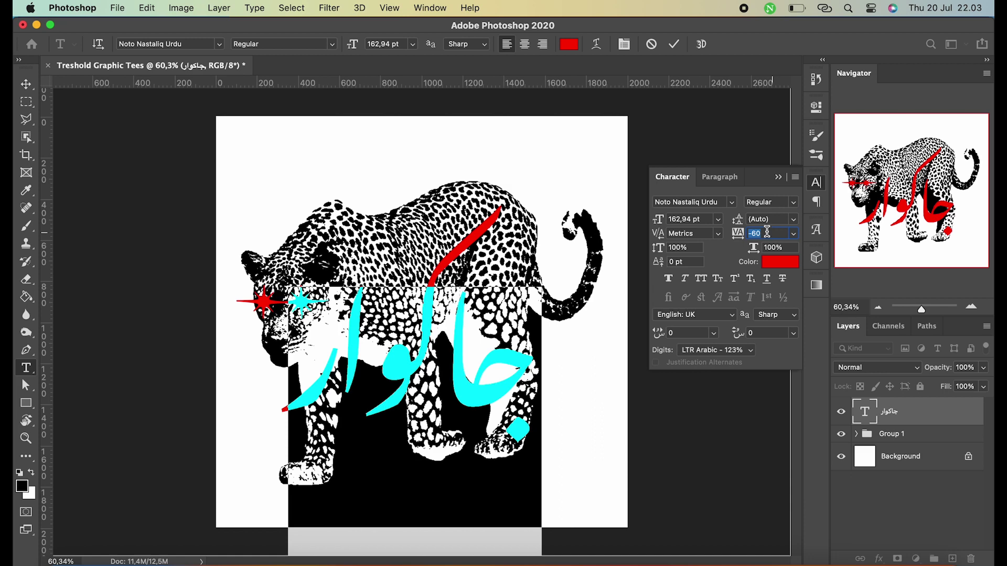
{"action": "left_click", "coordinate": [780, 178]}
{"action": "left_click", "coordinate": [26, 84]}
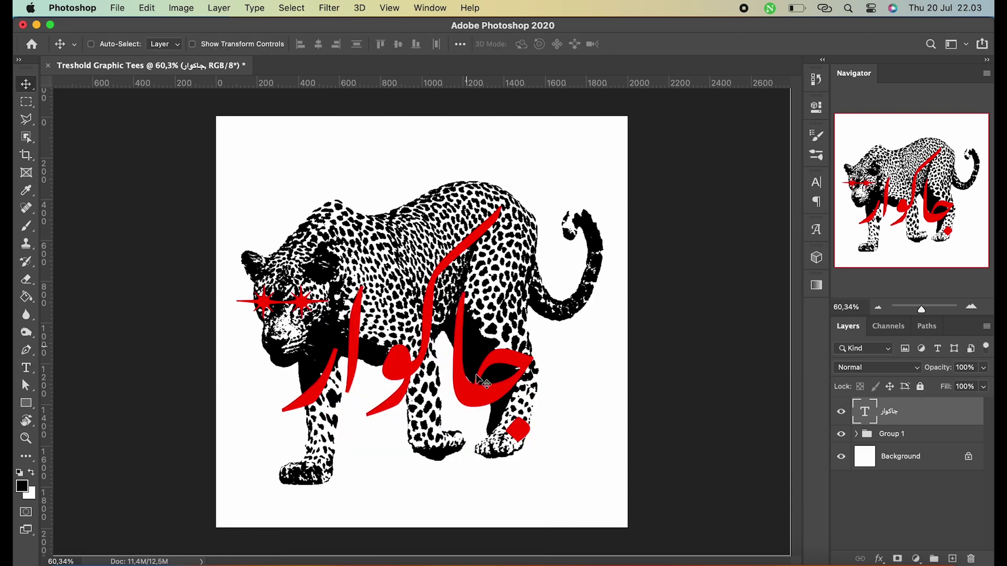
Step: Move the red word about 87 px lower and tilt it to about -2°
{"action": "key", "text": "ctrl+t"}
{"action": "left_click_drag", "start_coordinate": [482, 381], "coordinate": [481, 427]}
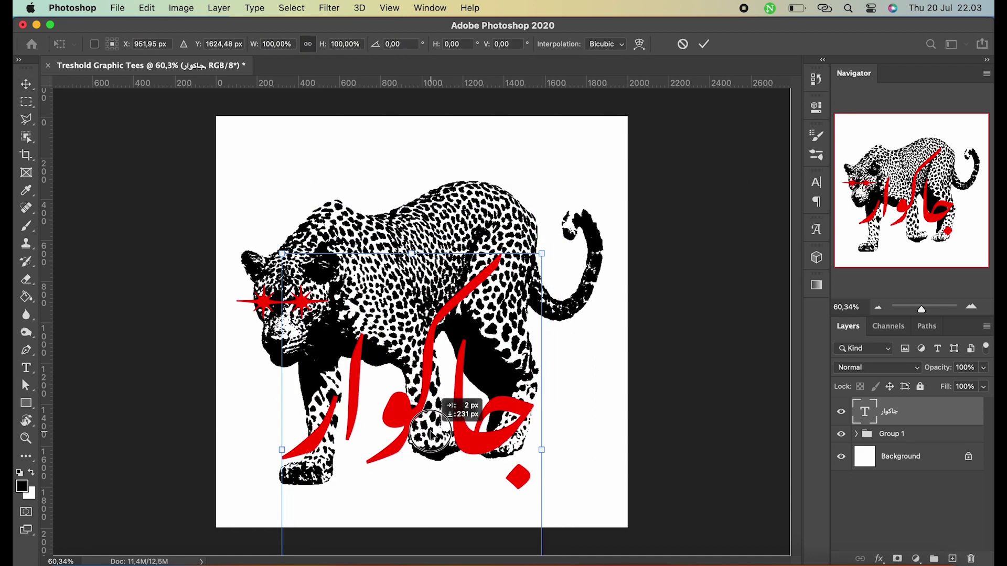
{"action": "mouse_move", "coordinate": [556, 286]}
{"action": "left_mouse_down"}
{"action": "mouse_move", "coordinate": [560, 220]}
{"action": "mouse_move", "coordinate": [548, 245]}
{"action": "left_mouse_up"}
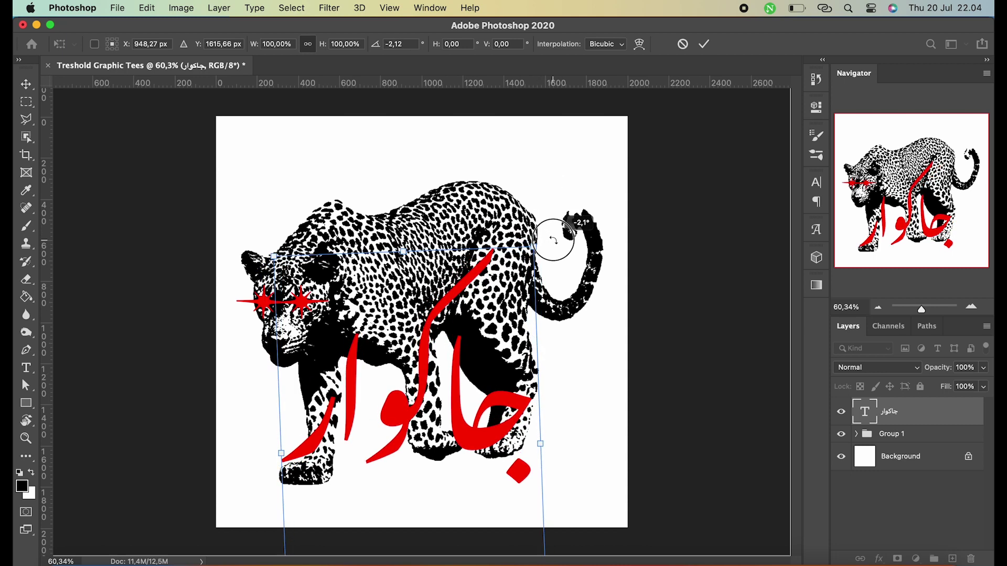
{"action": "left_click_drag", "start_coordinate": [493, 341], "coordinate": [509, 336]}
{"action": "mouse_move", "coordinate": [548, 438]}
{"action": "left_mouse_down"}
{"action": "mouse_move", "coordinate": [636, 434]}
{"action": "mouse_move", "coordinate": [644, 391]}
{"action": "mouse_move", "coordinate": [568, 390]}
{"action": "mouse_move", "coordinate": [549, 395]}
{"action": "mouse_move", "coordinate": [540, 416]}
{"action": "mouse_move", "coordinate": [521, 366]}
{"action": "left_mouse_up"}
Step: Scale the red word to about 116%, nudge it into place, then rasterize the type layer
{"action": "scroll", "coordinate": [519, 357], "scroll_direction": "down", "scroll_amount": 3}
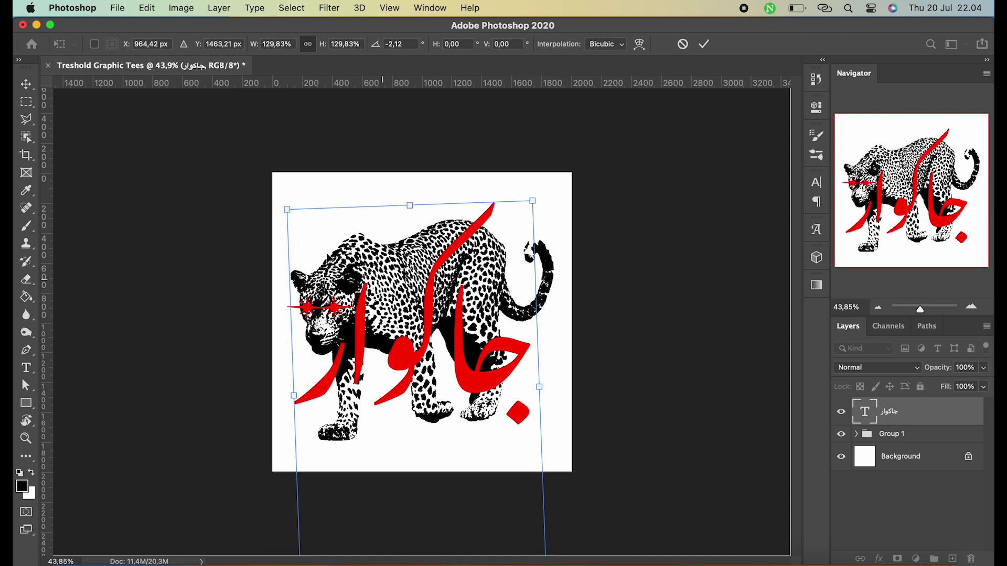
{"action": "left_click_drag", "start_coordinate": [287, 209], "coordinate": [315, 222]}
{"action": "mouse_move", "coordinate": [473, 373]}
{"action": "left_mouse_down"}
{"action": "mouse_move", "coordinate": [461, 371]}
{"action": "mouse_move", "coordinate": [471, 386]}
{"action": "left_mouse_up"}
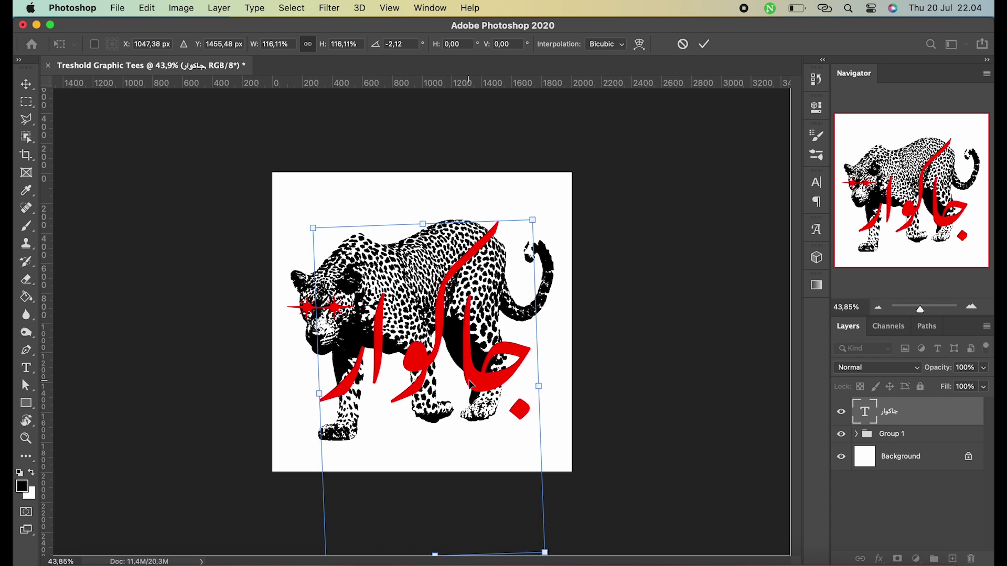
{"action": "key", "text": "shift+Left"}
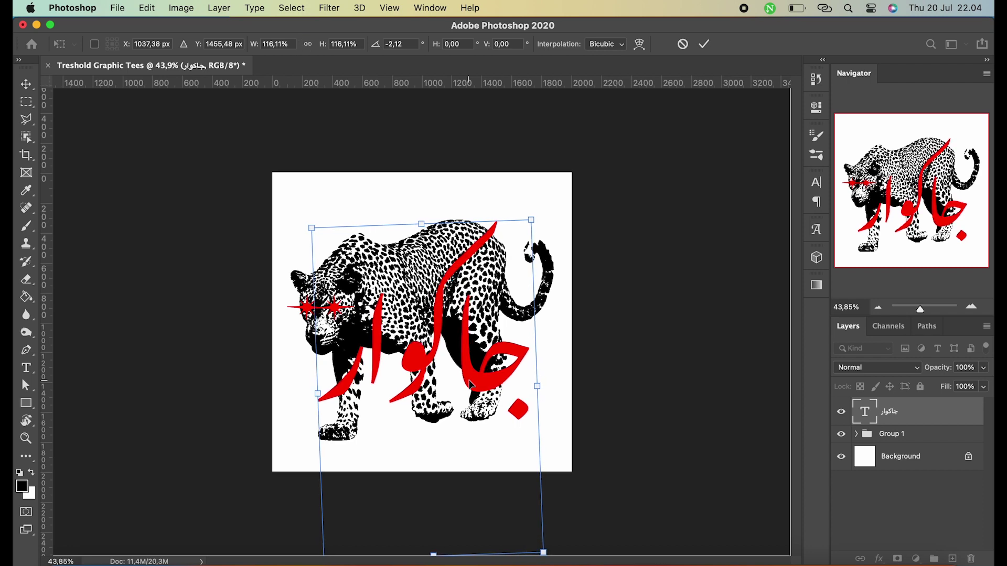
{"action": "scroll", "coordinate": [453, 354], "scroll_direction": "down", "scroll_amount": 2}
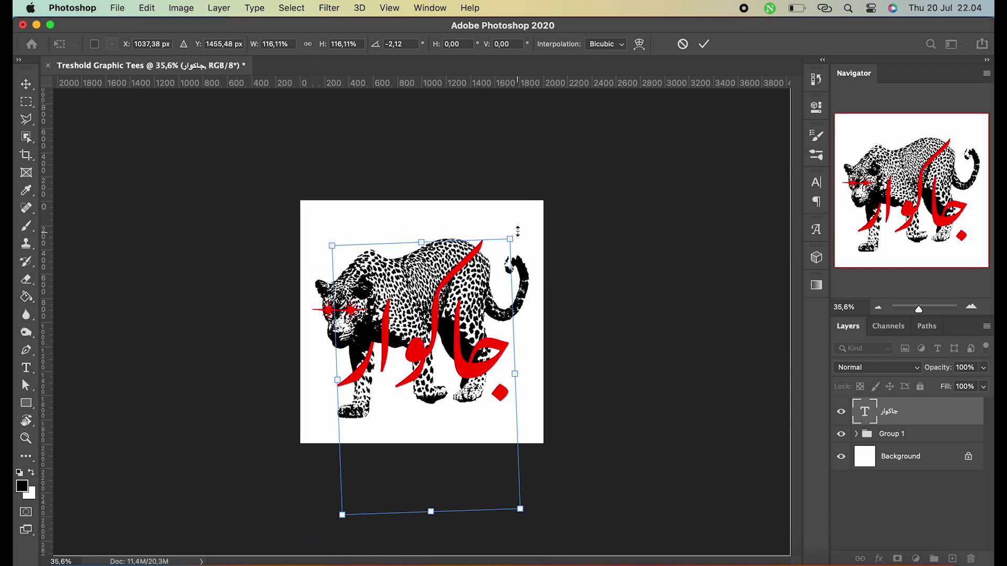
{"action": "left_click_drag", "start_coordinate": [523, 233], "coordinate": [506, 219]}
{"action": "key", "text": "Return"}
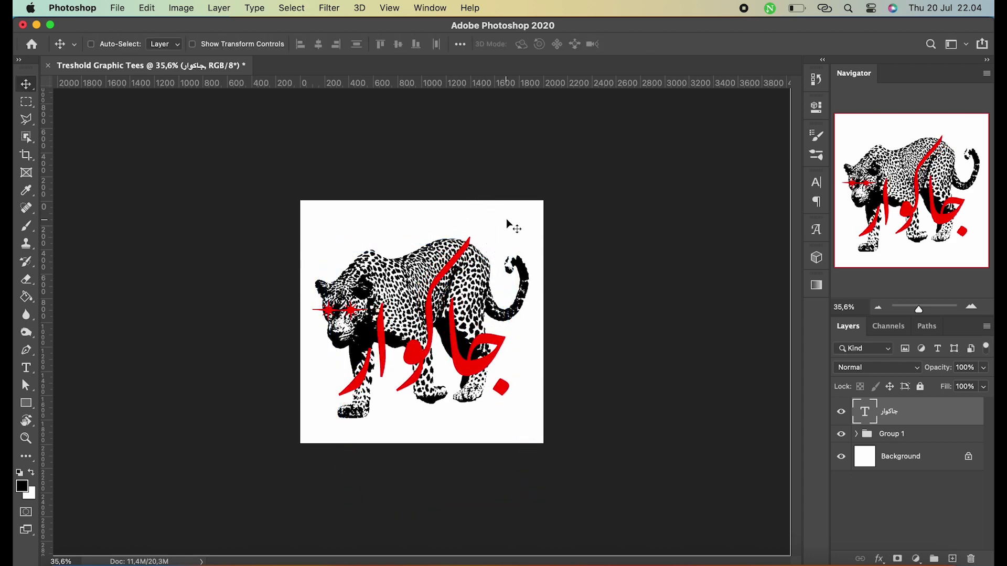
{"action": "key", "text": "super+z"}
{"action": "key", "text": "super+z"}
{"action": "key", "text": "super+z"}
{"action": "key", "text": "super+z"}
{"action": "key", "text": "super+z"}
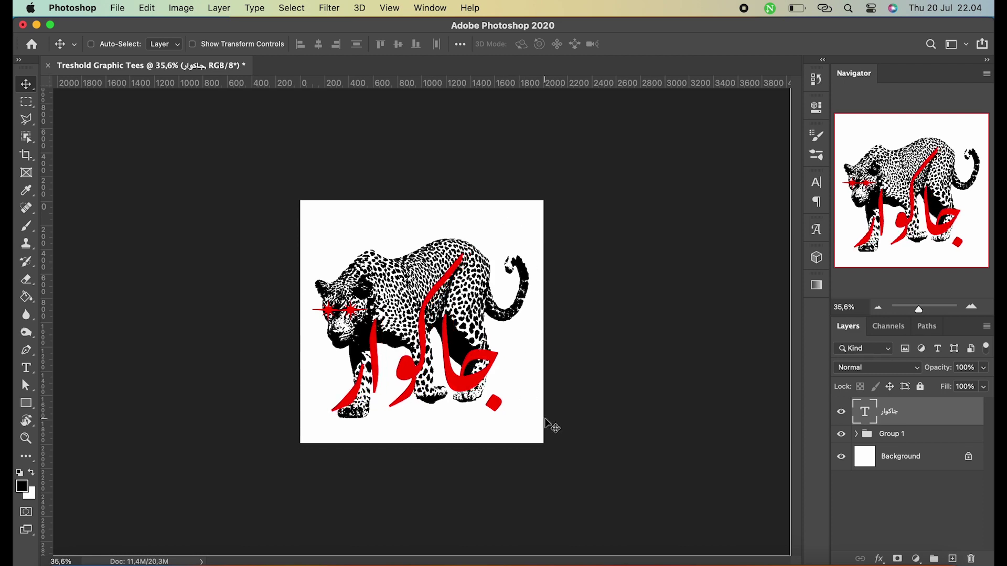
{"action": "right_click", "coordinate": [927, 411]}
{"action": "left_click", "coordinate": [860, 386]}
Step: Shift the word's lower-left stroke about 28 px to the right
{"action": "scroll", "coordinate": [487, 358], "scroll_direction": "up", "scroll_amount": 2}
{"action": "scroll", "coordinate": [481, 353], "scroll_direction": "up", "scroll_amount": 3}
{"action": "key", "text": "l"}
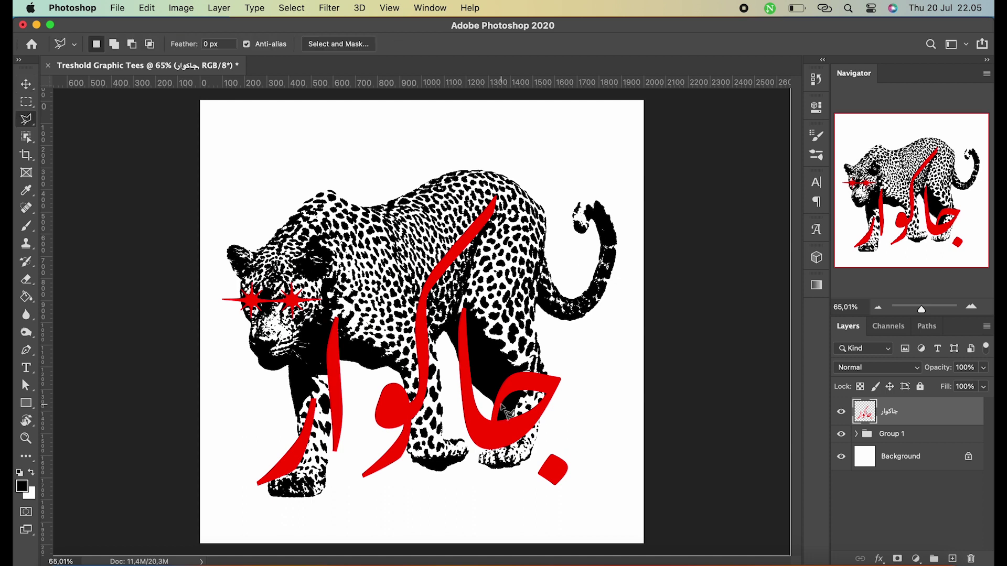
{"action": "left_click", "coordinate": [253, 507]}
{"action": "left_click", "coordinate": [349, 464]}
{"action": "left_click", "coordinate": [349, 292]}
{"action": "left_click", "coordinate": [279, 363]}
{"action": "left_click", "coordinate": [240, 488]}
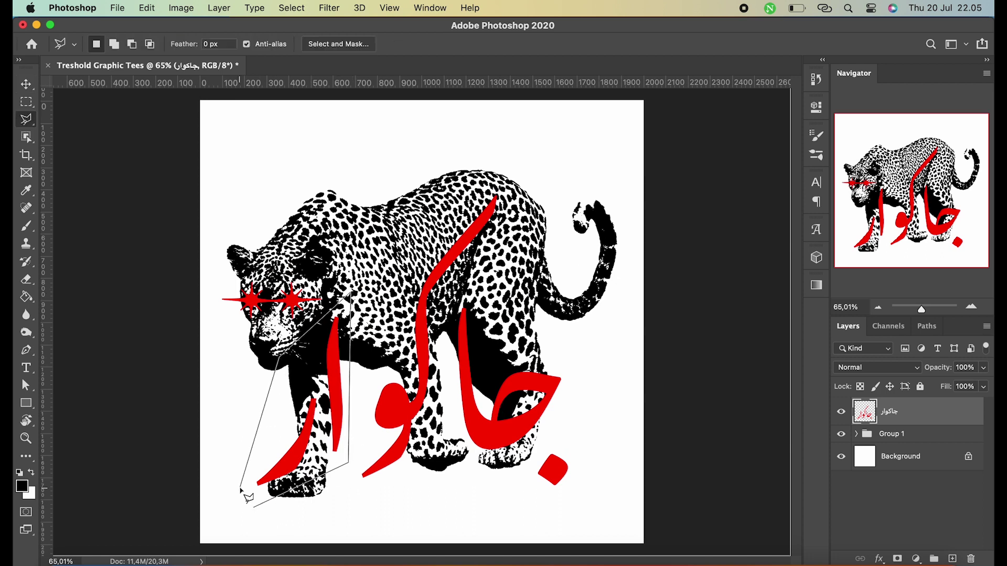
{"action": "key", "text": "v"}
{"action": "left_click_drag", "start_coordinate": [308, 495], "coordinate": [322, 497]}
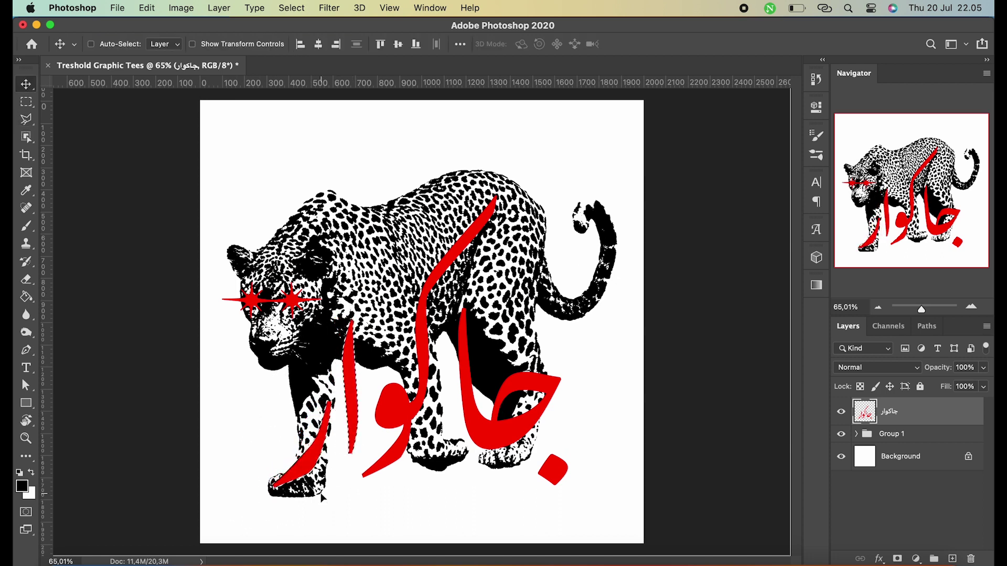
{"action": "key", "text": "ctrl+d"}
Step: Move the final letter and its dot slightly up and left
{"action": "key", "text": "l"}
{"action": "left_click", "coordinate": [460, 479]}
{"action": "left_click", "coordinate": [596, 519]}
{"action": "left_click", "coordinate": [619, 401]}
{"action": "left_click", "coordinate": [584, 317]}
{"action": "left_click", "coordinate": [462, 288]}
{"action": "key", "text": "v"}
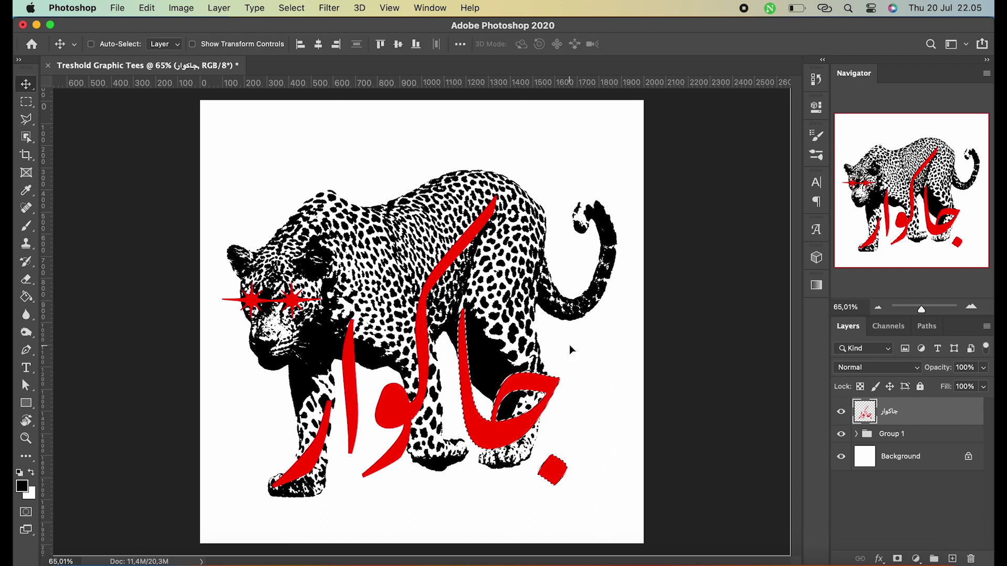
{"action": "left_click_drag", "start_coordinate": [568, 345], "coordinate": [565, 342]}
{"action": "key", "text": "ctrl+d"}
Step: Nudge the red dot on its own a few pixels up and left
{"action": "key", "text": "m"}
{"action": "left_click_drag", "start_coordinate": [589, 505], "coordinate": [522, 443]}
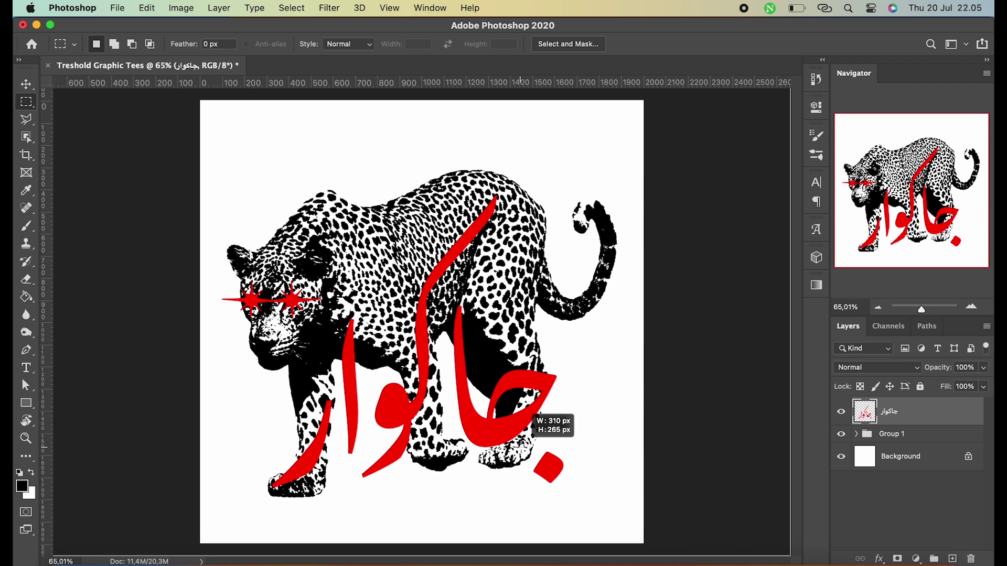
{"action": "key", "text": "v"}
{"action": "key", "text": "shift+Up"}
{"action": "key", "text": "shift+Up"}
{"action": "key", "text": "Left"}
{"action": "key", "text": "Left"}
{"action": "key", "text": "Left"}
{"action": "key", "text": "Left"}
{"action": "key", "text": "Left"}
{"action": "key", "text": "Left"}
{"action": "key", "text": "Up"}
{"action": "key", "text": "Up"}
{"action": "key", "text": "Up"}
{"action": "key", "text": "Left"}
{"action": "key", "text": "Left"}
{"action": "key", "text": "Left"}
{"action": "key", "text": "ctrl+d"}
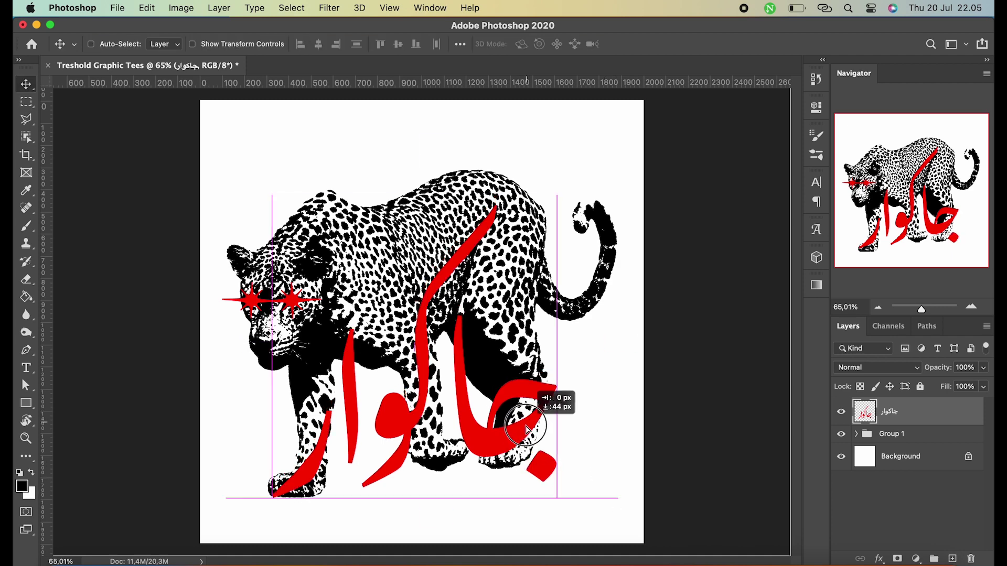
Step: Enlarge the red word to about 112% with a slight rotation, comparing before and after
{"action": "scroll", "coordinate": [514, 420], "scroll_direction": "down", "scroll_amount": 3}
{"action": "key", "text": "ctrl+t"}
{"action": "left_click_drag", "start_coordinate": [510, 338], "coordinate": [524, 336]}
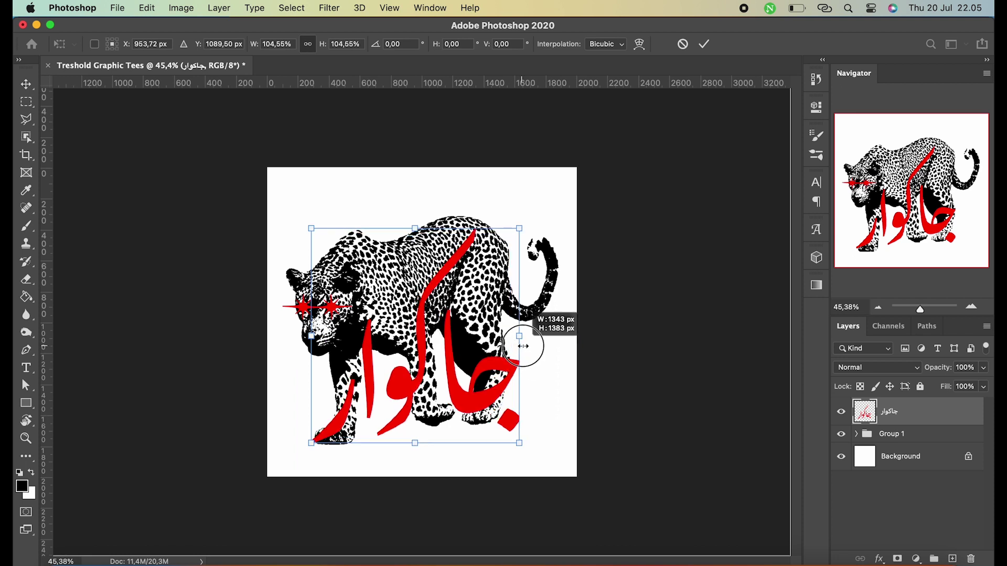
{"action": "left_click_drag", "start_coordinate": [311, 335], "coordinate": [303, 336]}
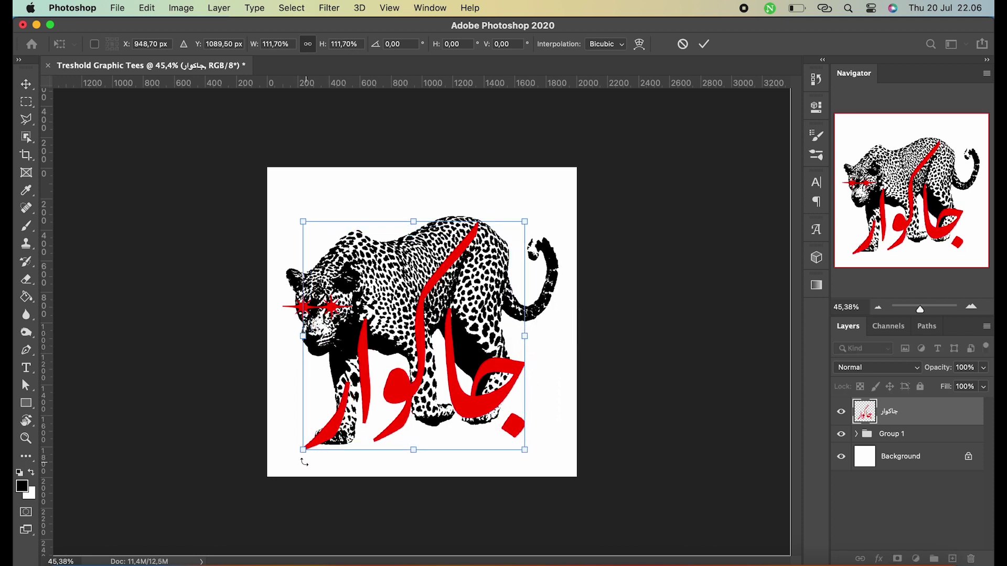
{"action": "left_click_drag", "start_coordinate": [305, 461], "coordinate": [292, 457]}
{"action": "key", "text": "Return"}
{"action": "key", "text": "ctrl+z"}
{"action": "key", "text": "ctrl+shift+z"}
{"action": "key", "text": "ctrl+z"}
{"action": "key", "text": "ctrl+shift+z"}
{"action": "key", "text": "ctrl+z"}
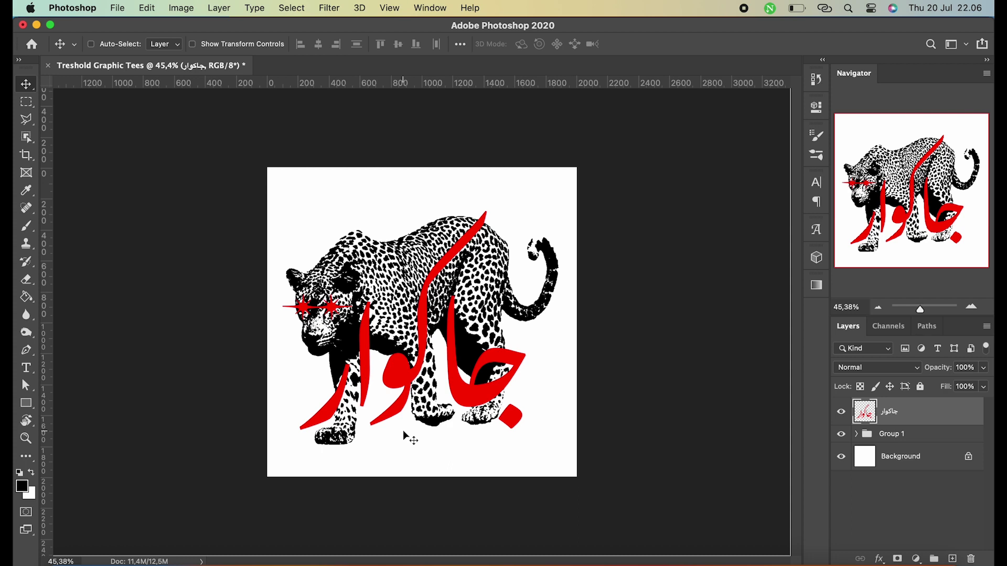
Step: Group the word with Group 1 into Group 2 and centre the artwork on the canvas
{"action": "left_click", "coordinate": [927, 435], "text": "shift"}
{"action": "key", "text": "ctrl+g"}
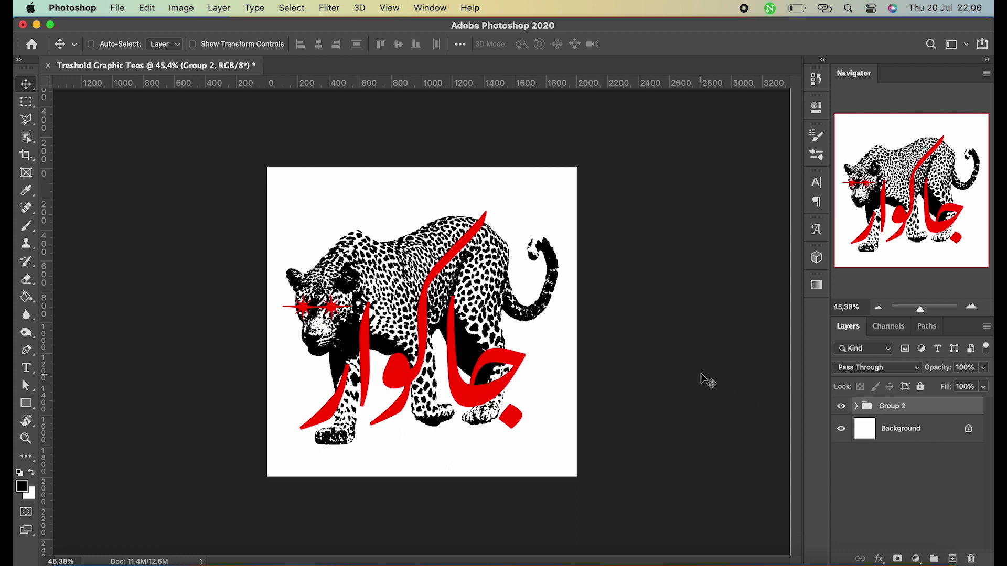
{"action": "left_click", "coordinate": [318, 44]}
{"action": "left_click", "coordinate": [398, 44]}
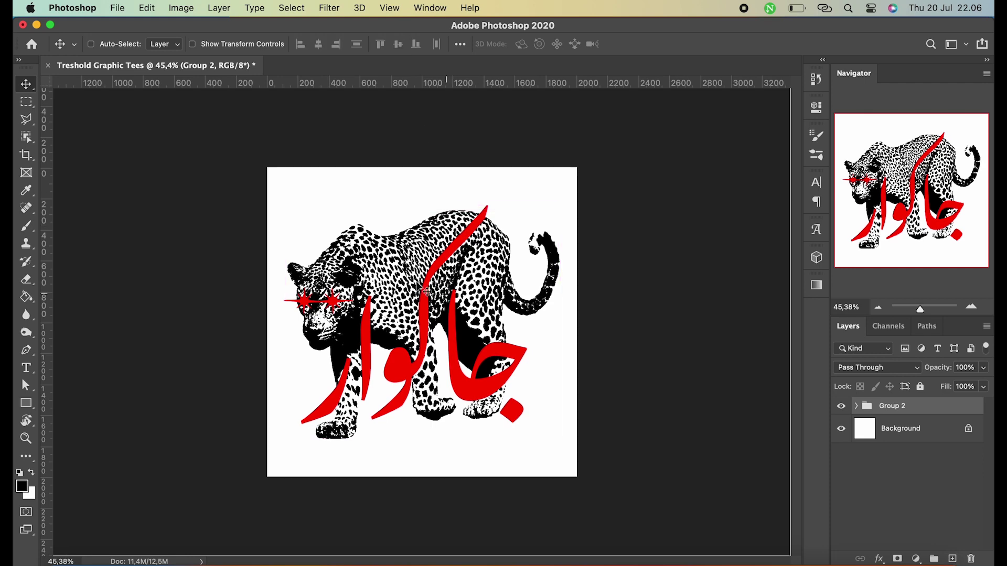
Step: Add a ® mark in Helvetica Bold above the leopard
{"action": "key", "text": "t"}
{"action": "left_click", "coordinate": [382, 209]}
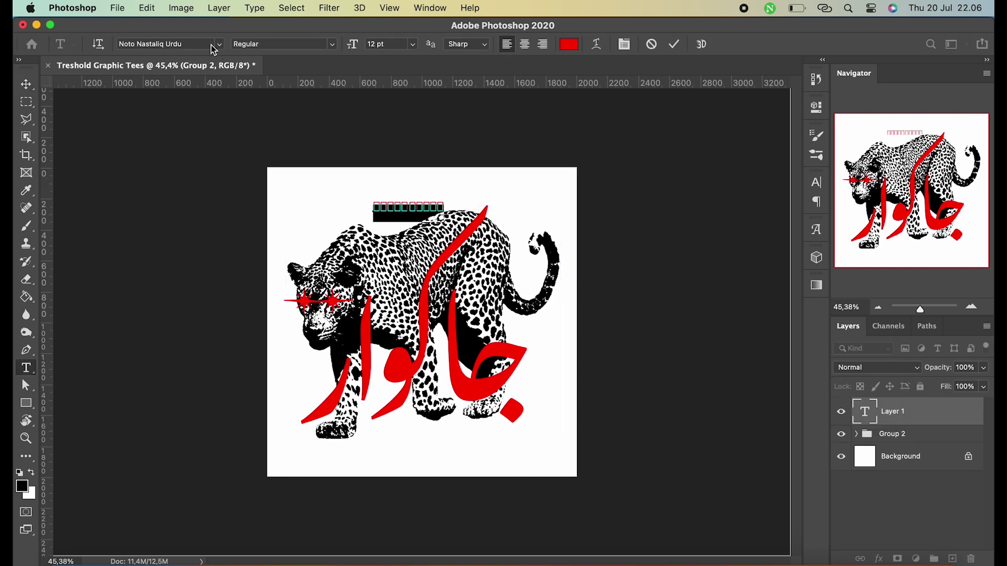
{"action": "left_click", "coordinate": [219, 44]}
{"action": "type", "text": "Helvetica"}
{"action": "key", "text": "Return"}
{"action": "scroll", "coordinate": [315, 168], "scroll_direction": "up", "scroll_amount": 3}
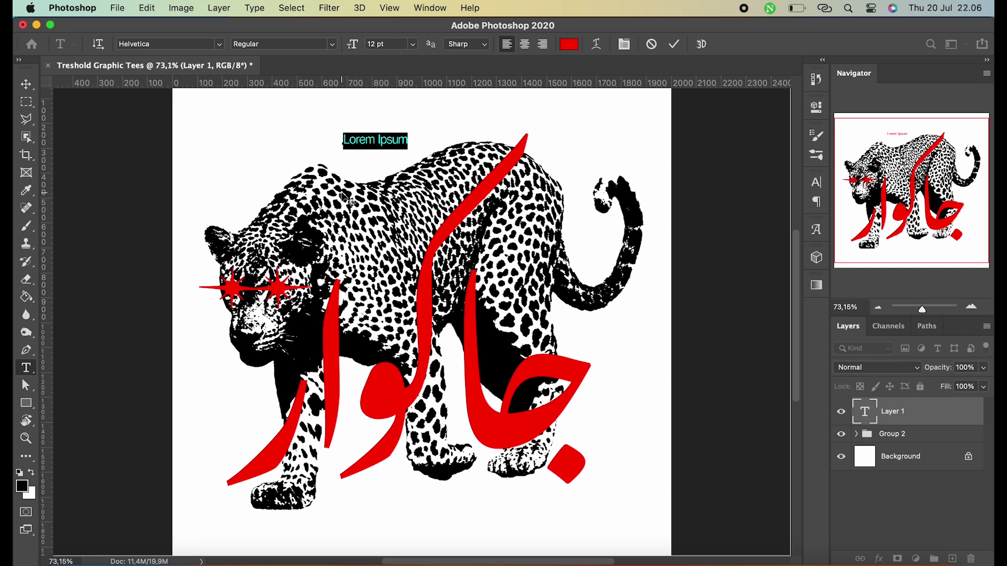
{"action": "type", "text": "™"}
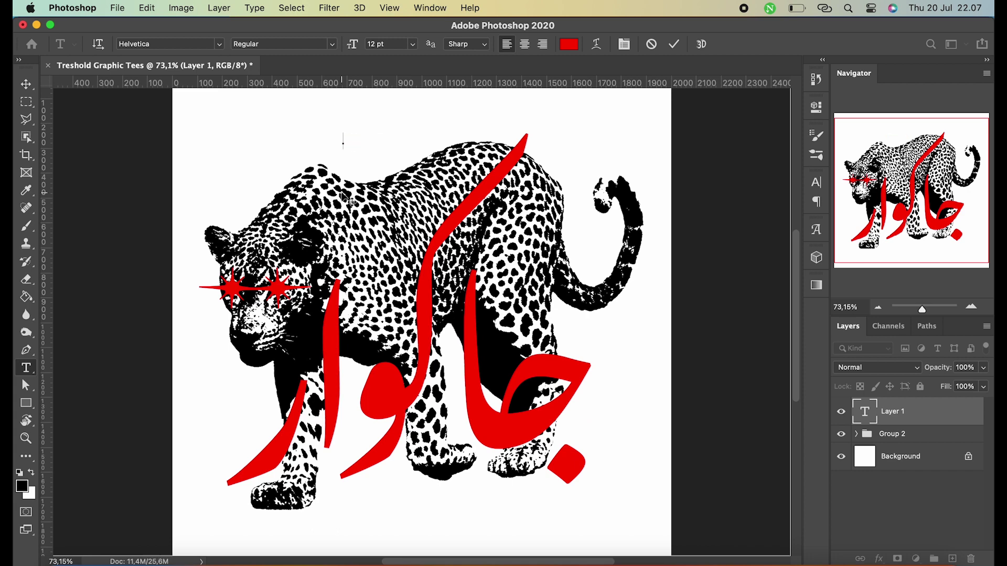
{"action": "type", "text": "®"}
{"action": "left_click", "coordinate": [331, 44]}
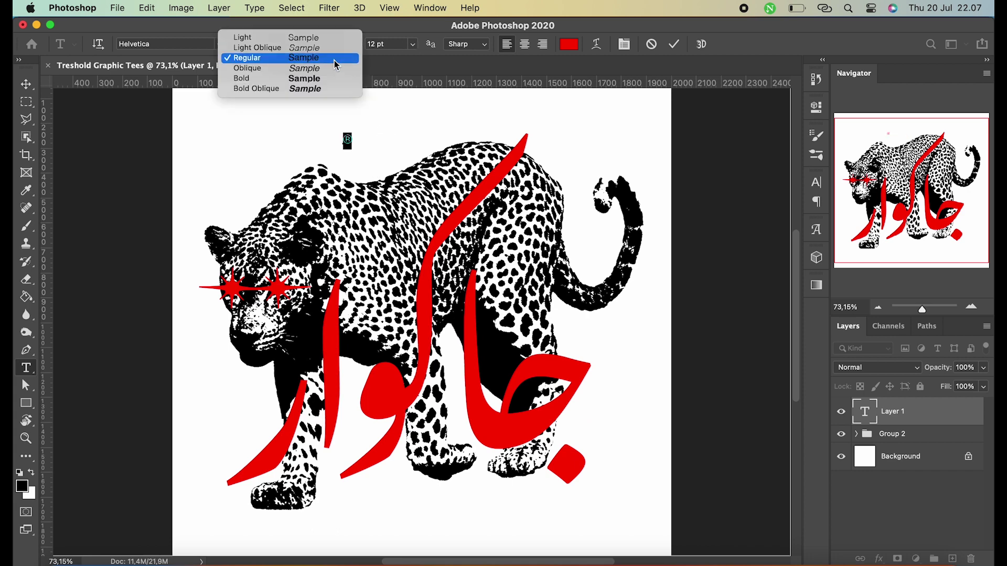
{"action": "left_click", "coordinate": [338, 80]}
{"action": "left_click", "coordinate": [26, 84]}
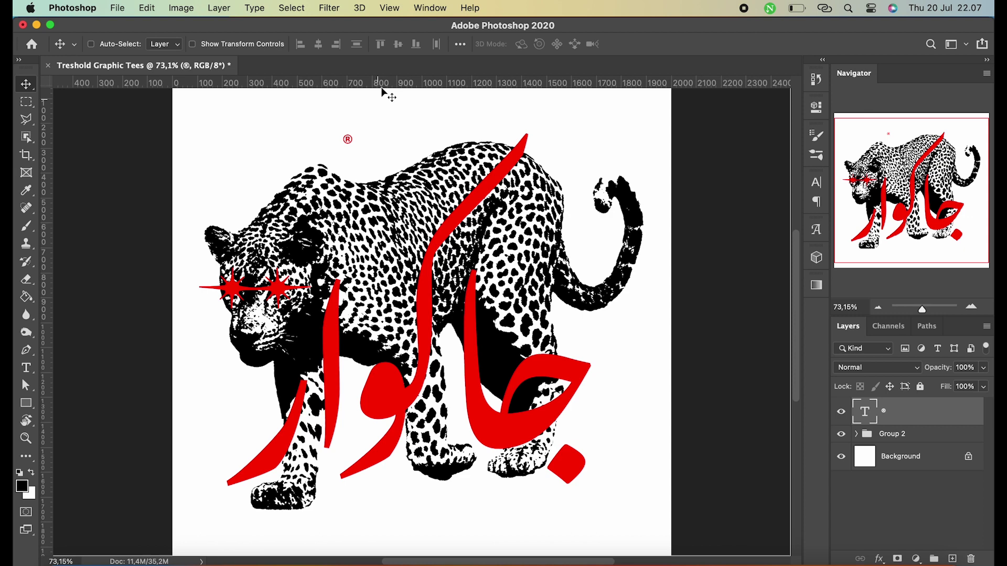
Step: Enlarge the ® to 150%, set it to 60 pt and place it just above the leopard's head
{"action": "key", "text": "ctrl+t"}
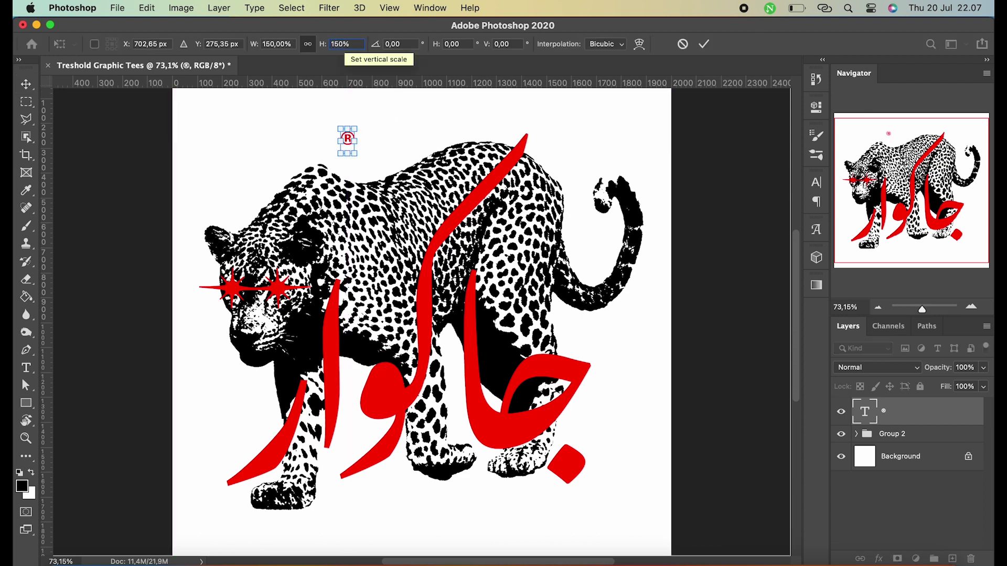
{"action": "key", "text": "Return"}
{"action": "left_click_drag", "start_coordinate": [348, 140], "coordinate": [246, 207]}
{"action": "double_click", "coordinate": [247, 207]}
{"action": "left_click", "coordinate": [413, 44]}
{"action": "left_click", "coordinate": [388, 245]}
{"action": "left_click", "coordinate": [413, 44]}
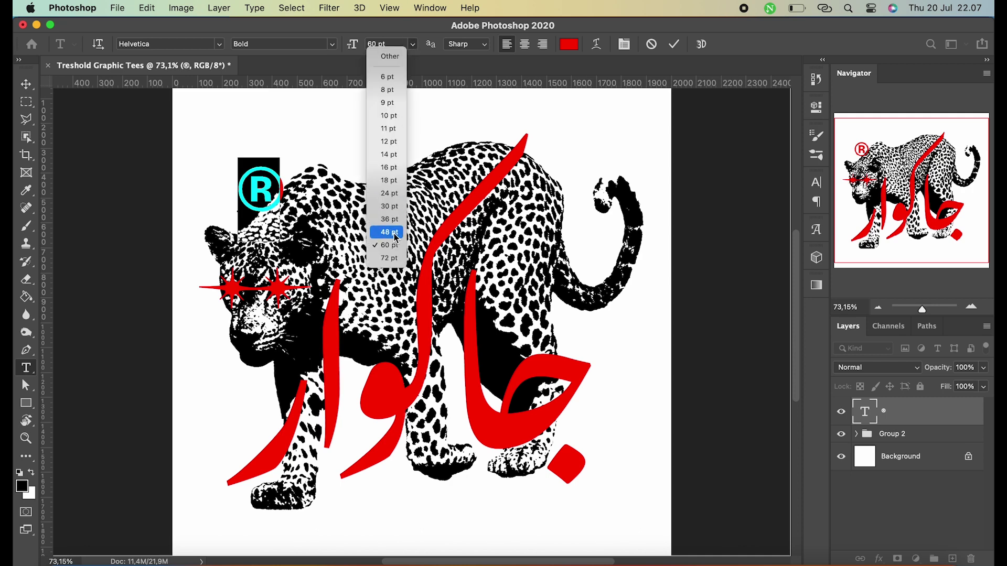
{"action": "left_click", "coordinate": [391, 232]}
{"action": "left_click", "coordinate": [27, 84]}
{"action": "key", "text": "shift+Left"}
{"action": "key", "text": "shift+Left"}
{"action": "key", "text": "shift+Left"}
{"action": "key", "text": "shift+Left"}
{"action": "key", "text": "shift+Down"}
{"action": "key", "text": "shift+Down"}
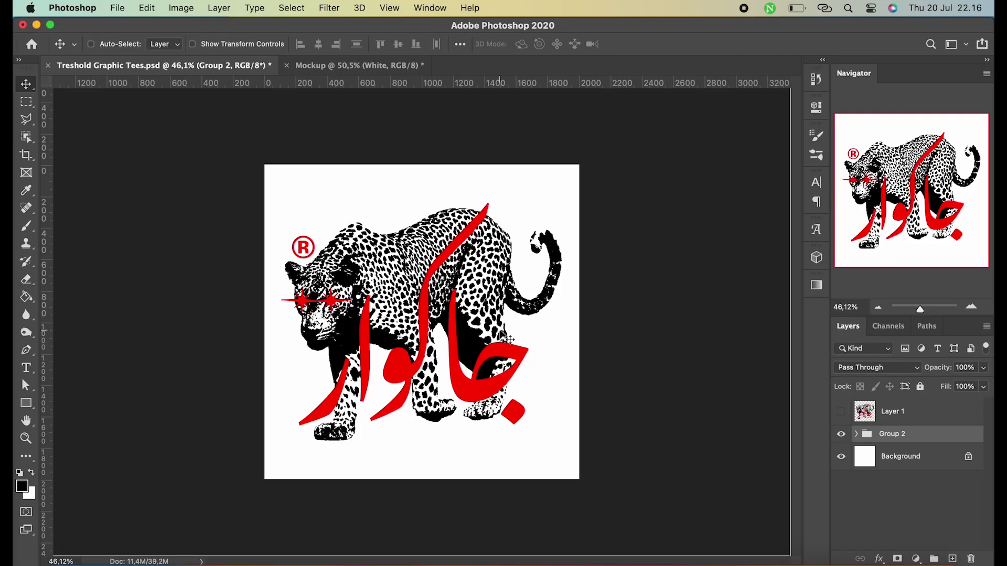
Step: Copy Layer 1 into the Mockup as a Multiply layer named Artwork
{"action": "left_click", "coordinate": [848, 413]}
{"action": "left_click", "coordinate": [897, 413]}
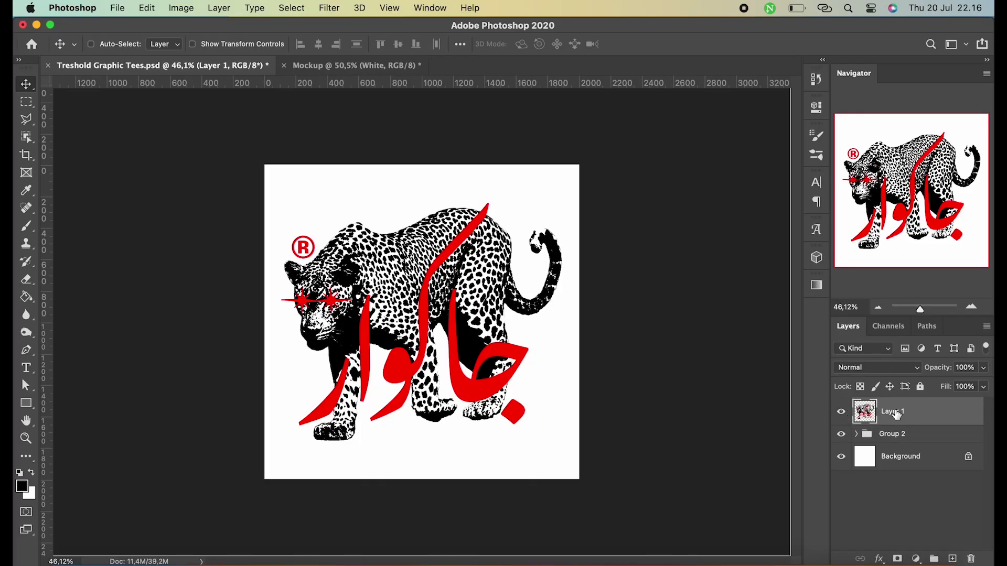
{"action": "mouse_move", "coordinate": [452, 283]}
{"action": "left_mouse_down"}
{"action": "mouse_move", "coordinate": [341, 74]}
{"action": "mouse_move", "coordinate": [455, 308]}
{"action": "left_mouse_up"}
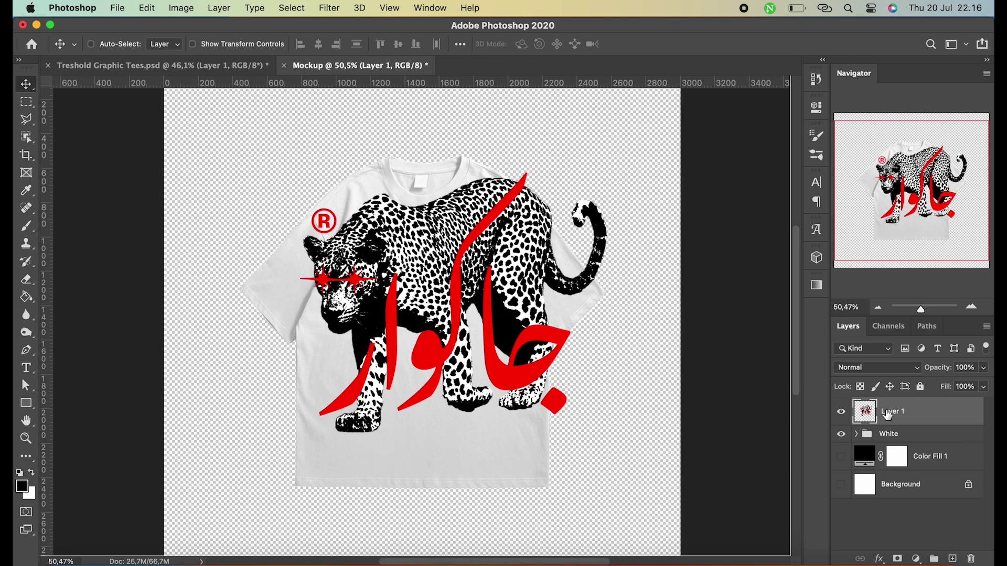
{"action": "type", "text": "Artwork"}
{"action": "key", "text": "Return"}
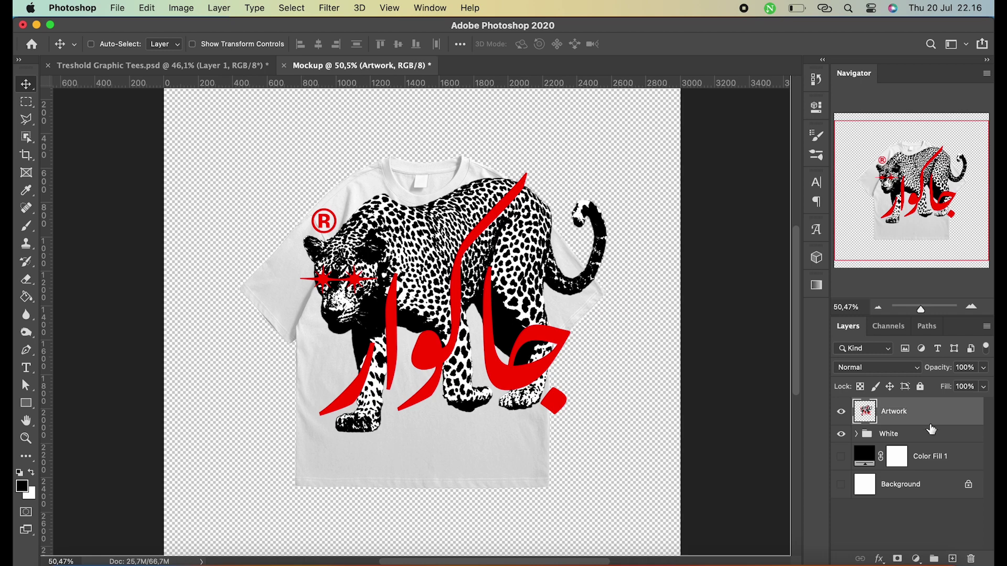
{"action": "left_click", "coordinate": [891, 369]}
{"action": "left_click", "coordinate": [884, 415]}
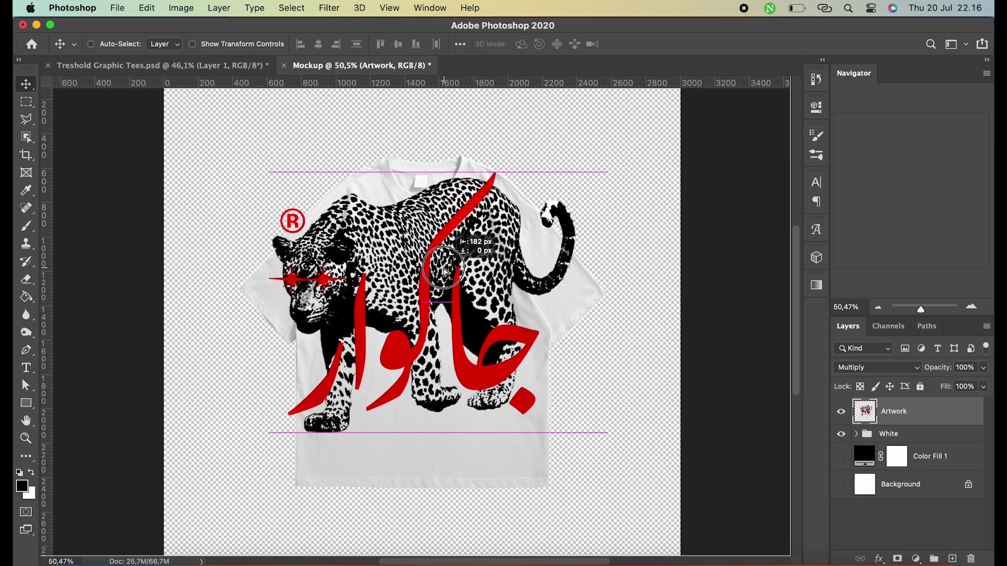
{"action": "left_click_drag", "start_coordinate": [481, 278], "coordinate": [458, 288]}
Step: Scale the Artwork layer to about 32% on the T-shirt chest
{"action": "key", "text": "ctrl+t"}
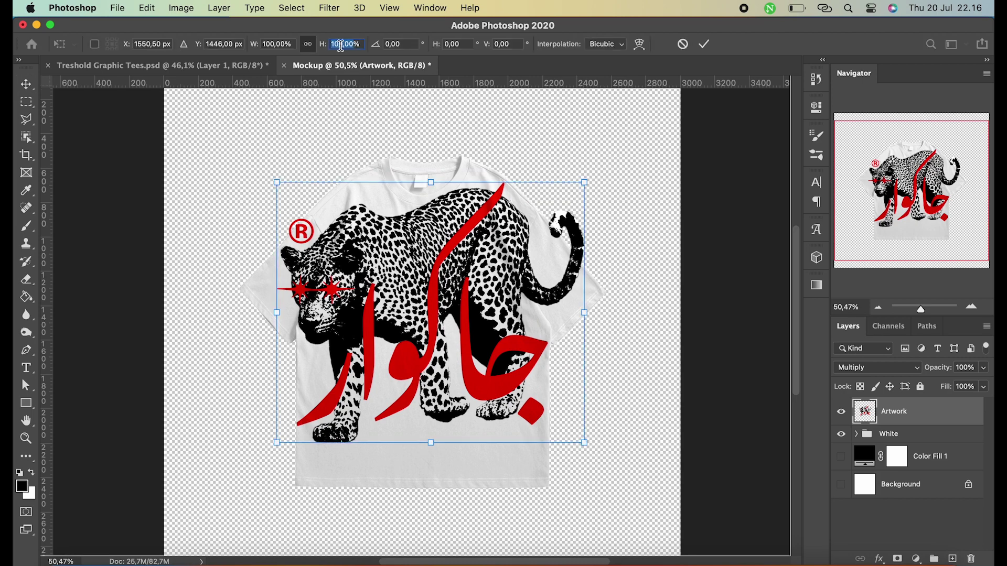
{"action": "type", "text": "50"}
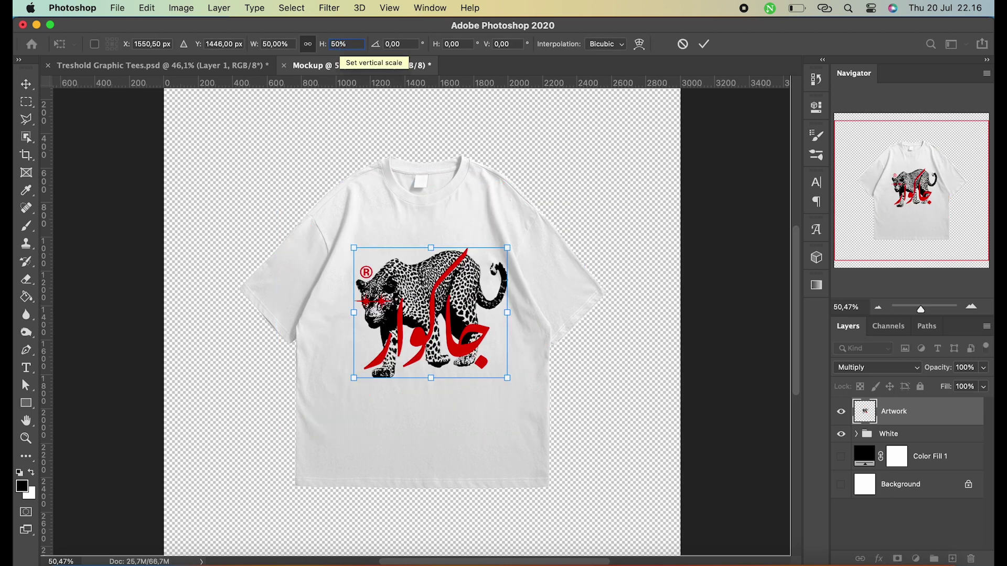
{"action": "key", "text": "shift+Down"}
{"action": "key", "text": "shift+Down"}
{"action": "key", "text": "Up"}
{"action": "key", "text": "Up"}
{"action": "key", "text": "Up"}
{"action": "key", "text": "Up"}
{"action": "key", "text": "Up"}
{"action": "key", "text": "Up"}
{"action": "key", "text": "shift+Down"}
{"action": "key", "text": "Down"}
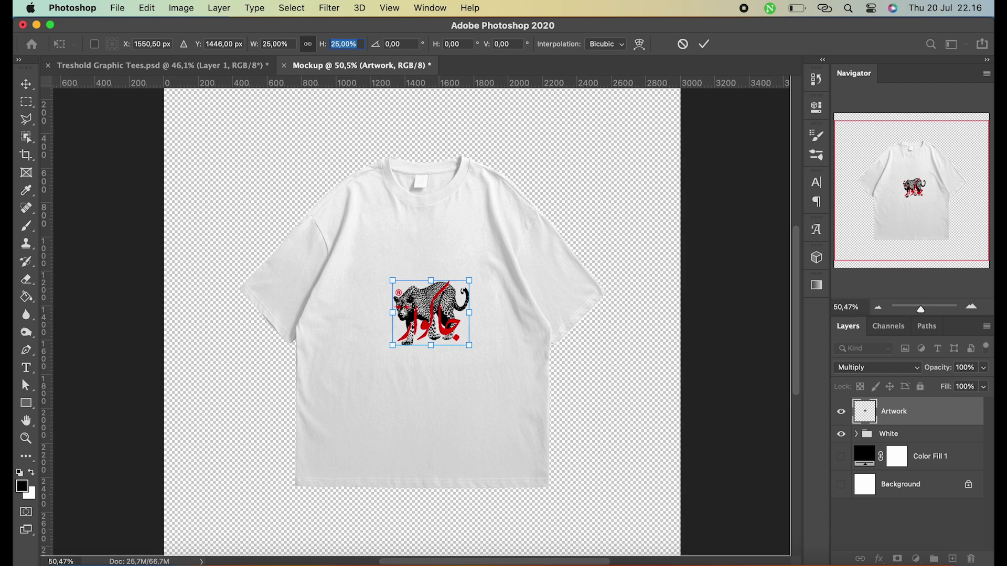
{"action": "key", "text": "shift+Up"}
{"action": "key", "text": "Up"}
{"action": "key", "text": "Up"}
{"action": "key", "text": "Up"}
{"action": "key", "text": "Up"}
{"action": "key", "text": "Up"}
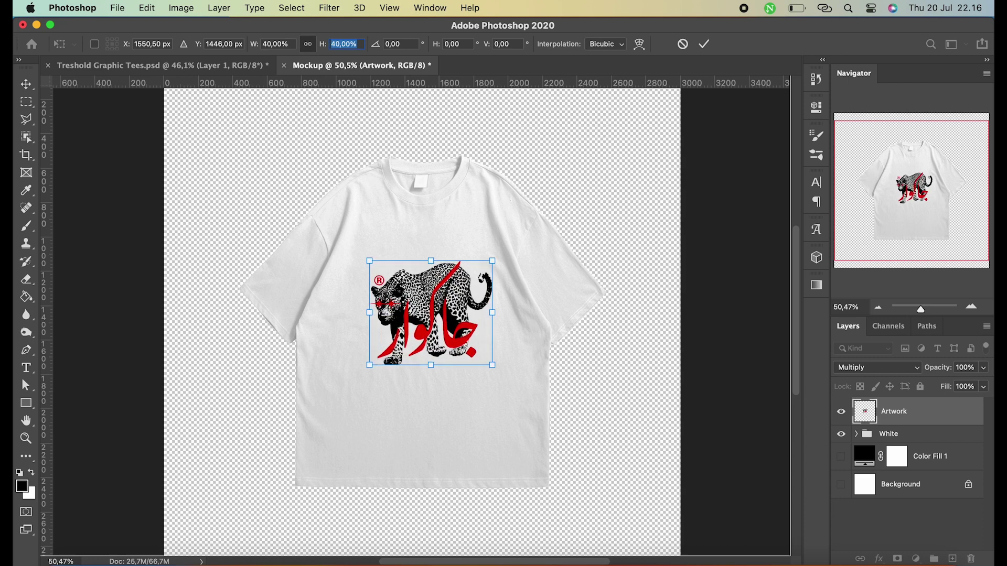
{"action": "key", "text": "Down"}
{"action": "key", "text": "Down"}
{"action": "key", "text": "Down"}
{"action": "key", "text": "Down"}
{"action": "key", "text": "Down"}
{"action": "key", "text": "Down"}
{"action": "key", "text": "Down"}
{"action": "key", "text": "Down"}
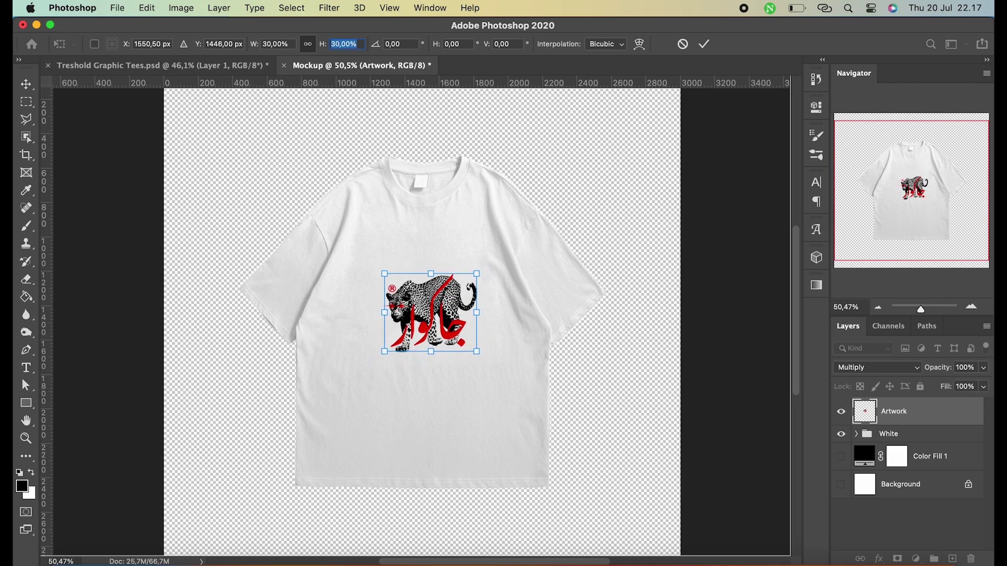
{"action": "key", "text": "Return"}
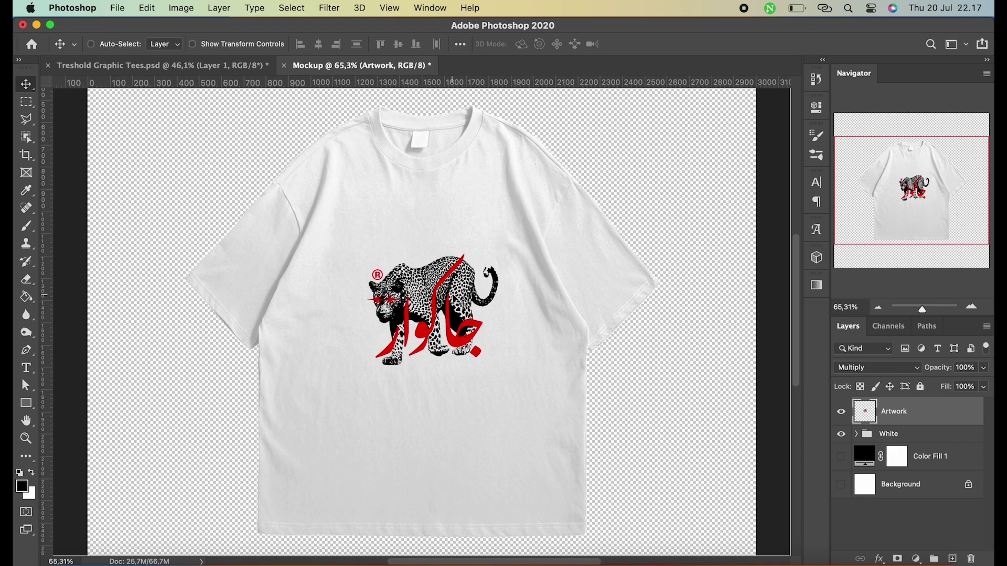
Step: Drag the leopard artwork higher on the shirt and shift it slightly right
{"action": "scroll", "coordinate": [483, 307], "scroll_direction": "up", "scroll_amount": 2}
{"action": "scroll", "coordinate": [484, 307], "scroll_direction": "up", "scroll_amount": 1}
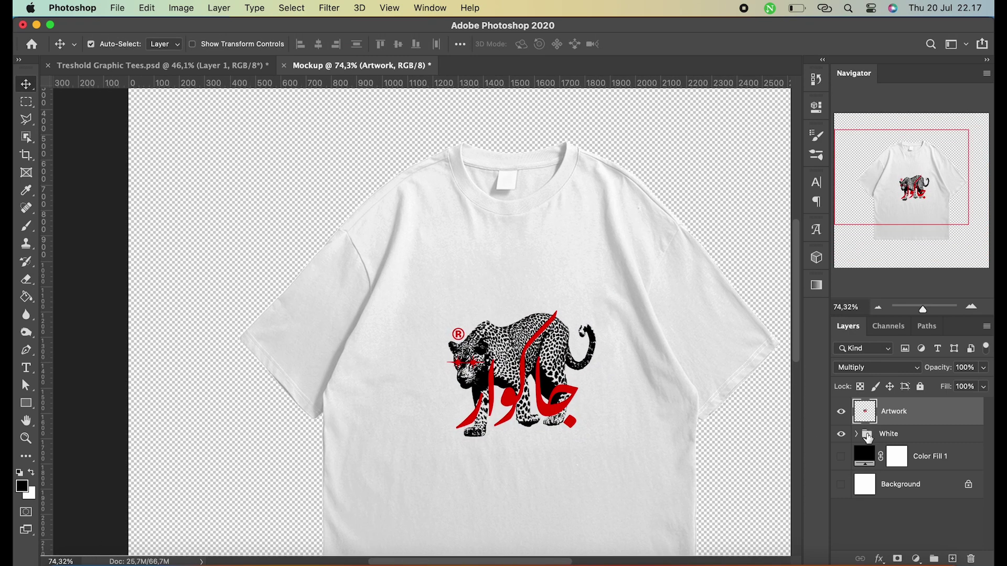
{"action": "scroll", "coordinate": [577, 350], "scroll_direction": "up", "scroll_amount": 3}
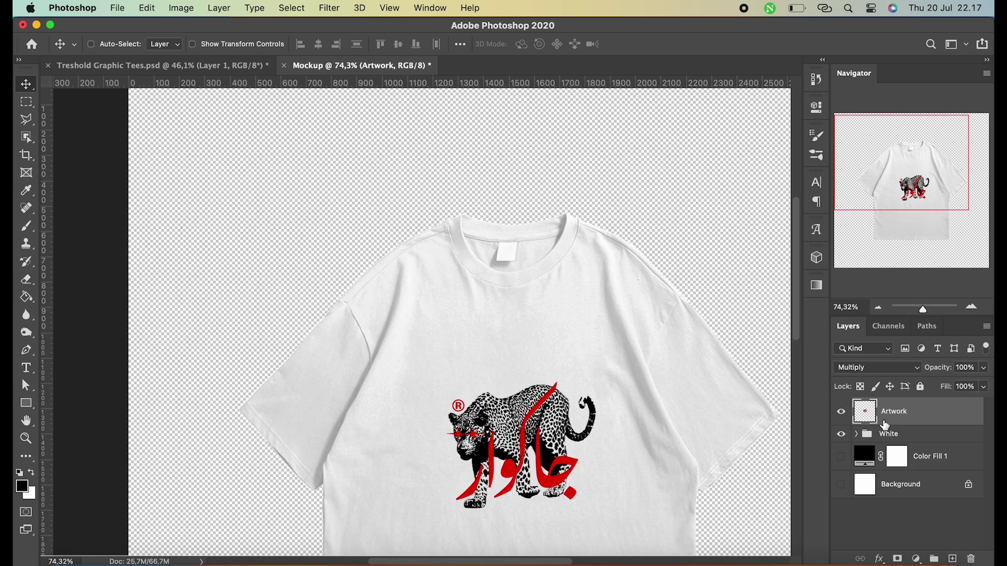
{"action": "left_click_drag", "start_coordinate": [537, 440], "coordinate": [530, 391]}
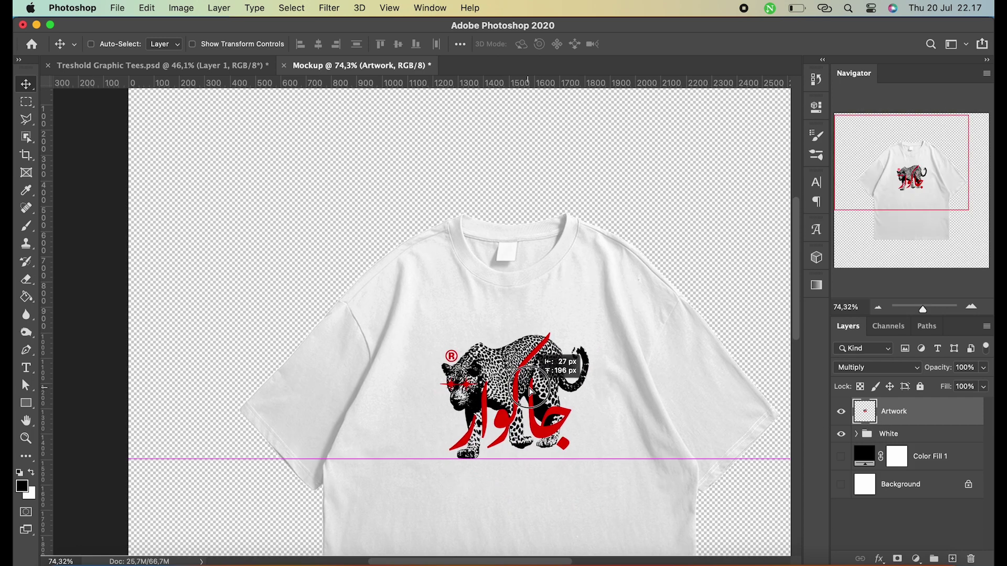
{"action": "left_click_drag", "start_coordinate": [530, 390], "coordinate": [537, 391]}
Step: Fine-tune the artwork's placement so it sits centred on the upper chest
{"action": "scroll", "coordinate": [587, 394], "scroll_direction": "down", "scroll_amount": 3}
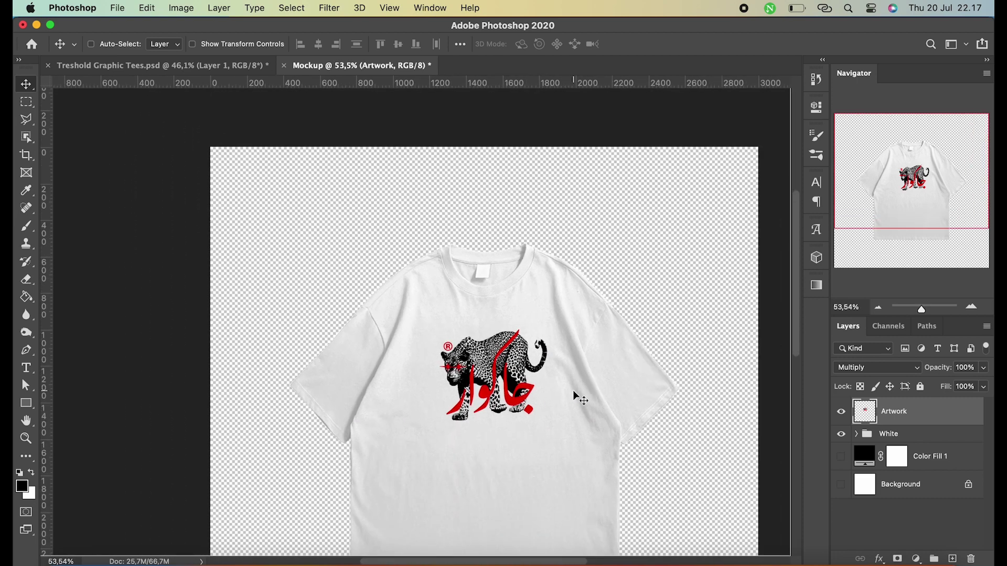
{"action": "scroll", "coordinate": [577, 394], "scroll_direction": "down", "scroll_amount": 2}
{"action": "scroll", "coordinate": [412, 275], "scroll_direction": "up", "scroll_amount": 2}
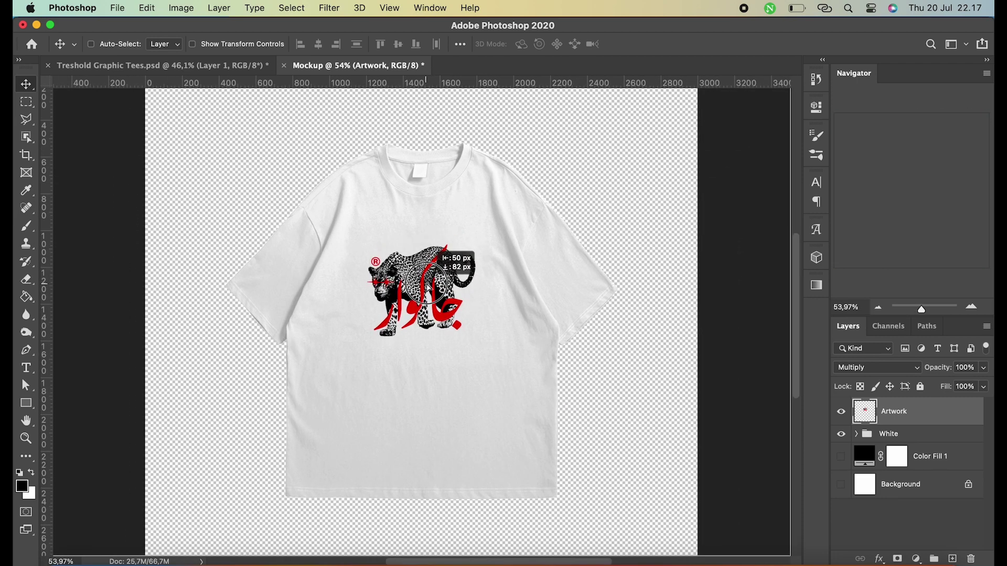
{"action": "left_click_drag", "start_coordinate": [433, 283], "coordinate": [439, 290]}
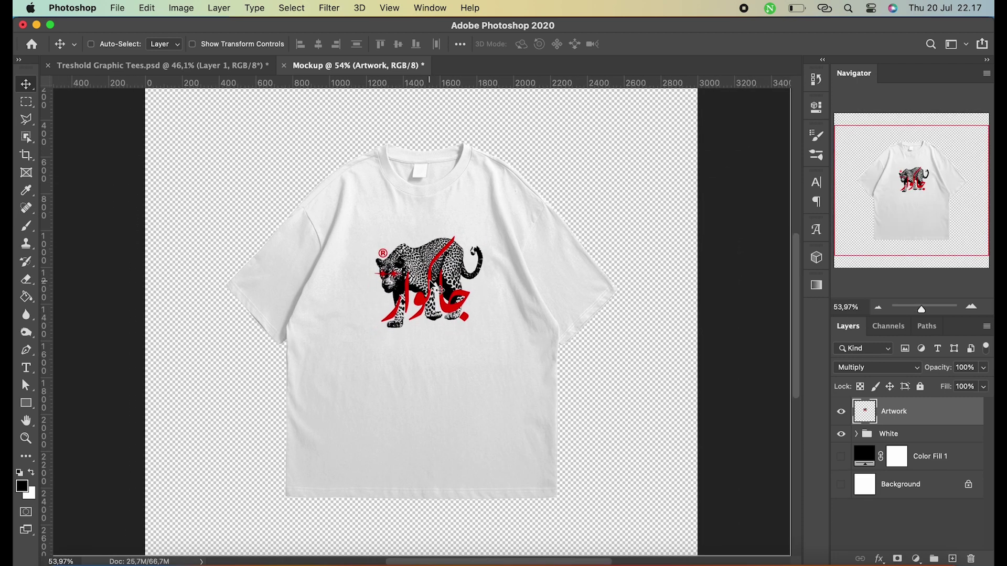
{"action": "left_click_drag", "start_coordinate": [431, 257], "coordinate": [428, 258]}
{"action": "scroll", "coordinate": [407, 252], "scroll_direction": "up", "scroll_amount": 1}
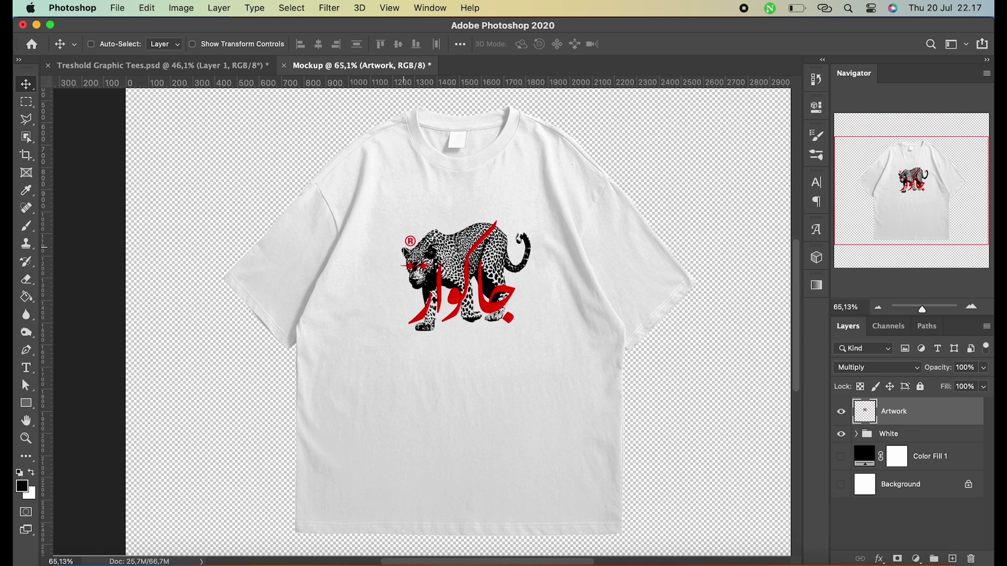
{"action": "scroll", "coordinate": [414, 256], "scroll_direction": "down", "scroll_amount": 2}
{"action": "scroll", "coordinate": [418, 258], "scroll_direction": "down", "scroll_amount": 1}
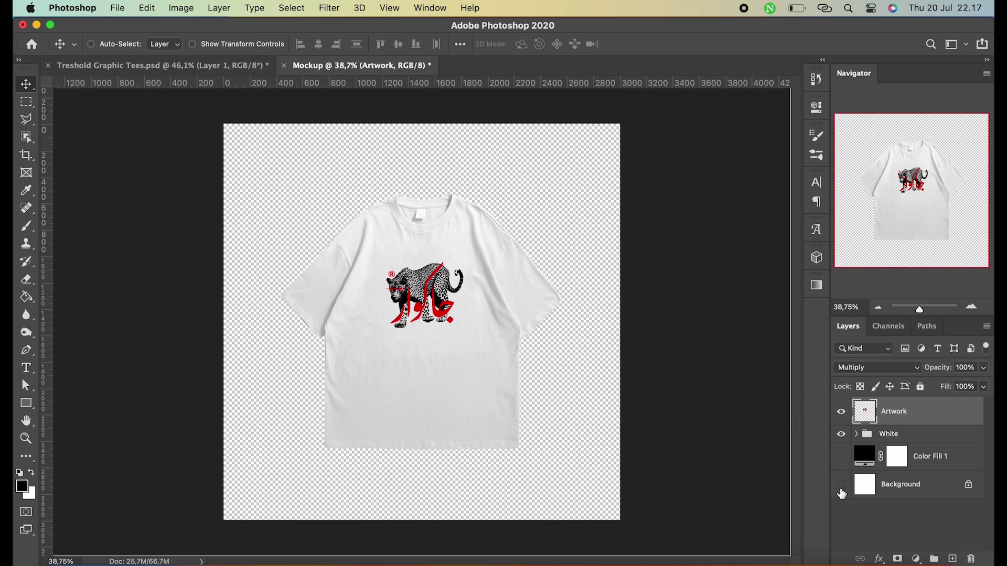